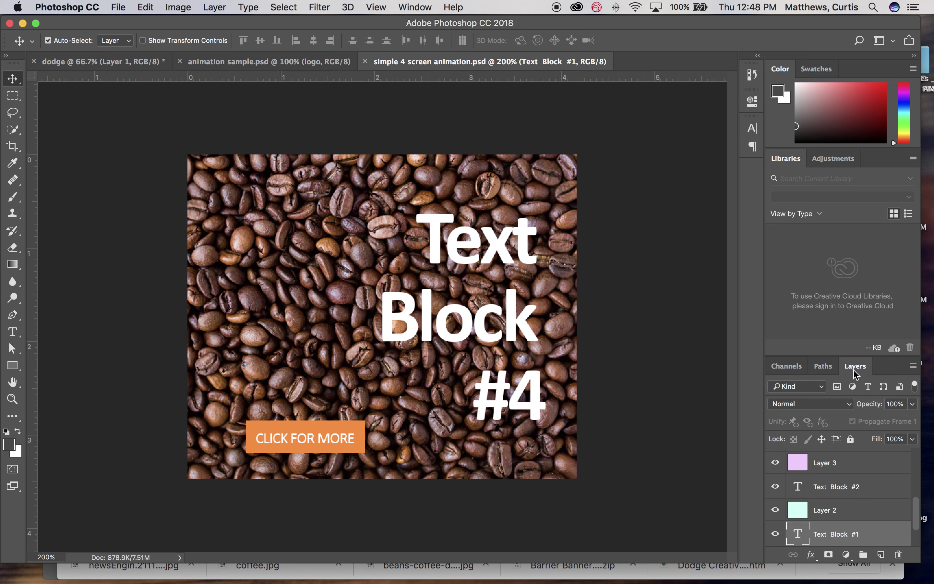
# - Undock the Layers panel so the full stack shows, and hide every layer above Layer 1
pyautogui.moveTo(855, 369); pyautogui.dragTo(612, 99)
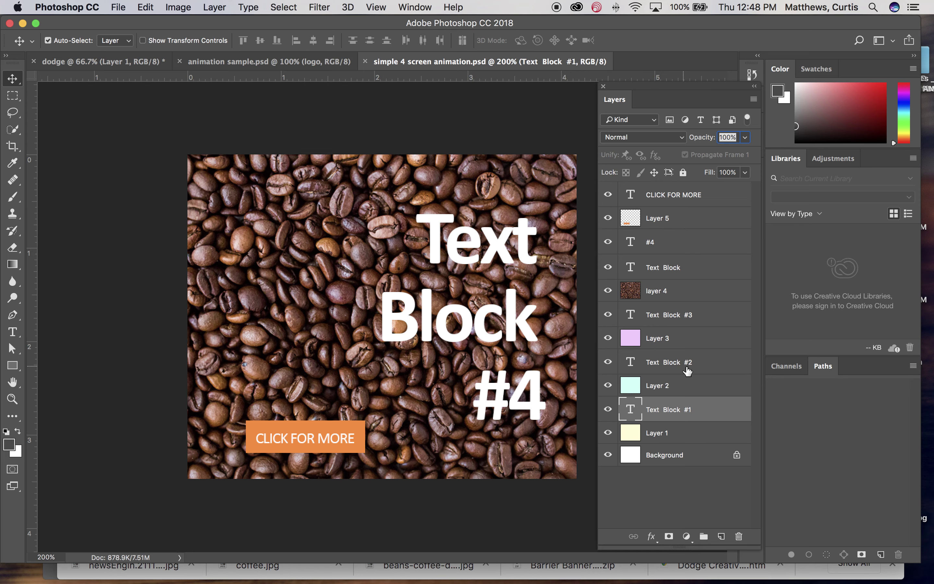
pyautogui.moveTo(609, 196); pyautogui.dragTo(607, 413)
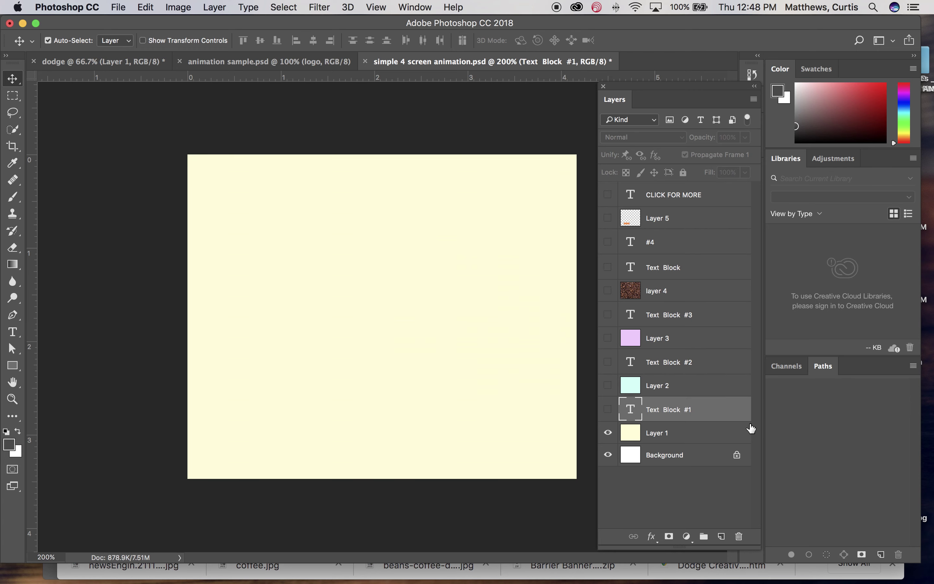
# - Show Text Block #1, Layer 2, Text Block #2, Layer 3 and Text Block #3 one after another, working up the stack
pyautogui.click(607, 409)
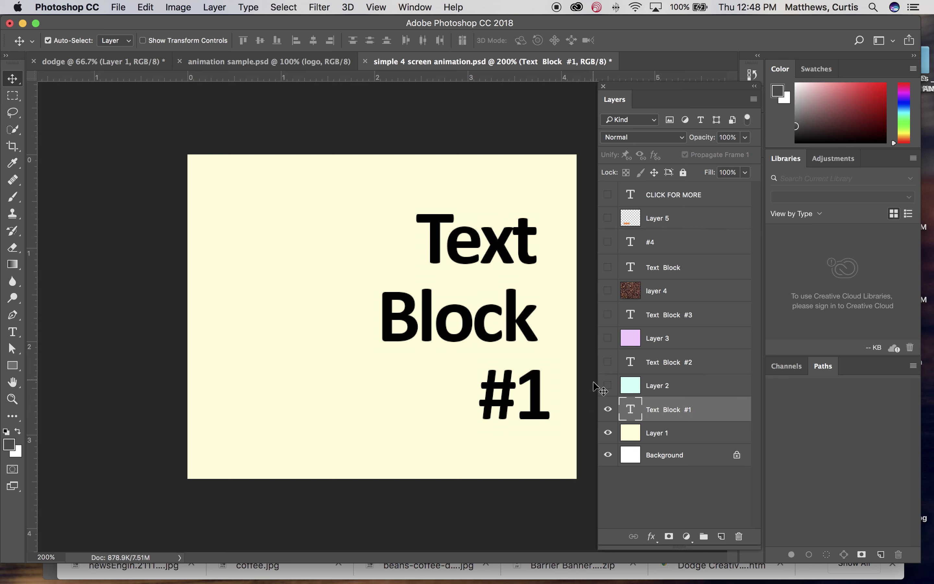
pyautogui.click(607, 385)
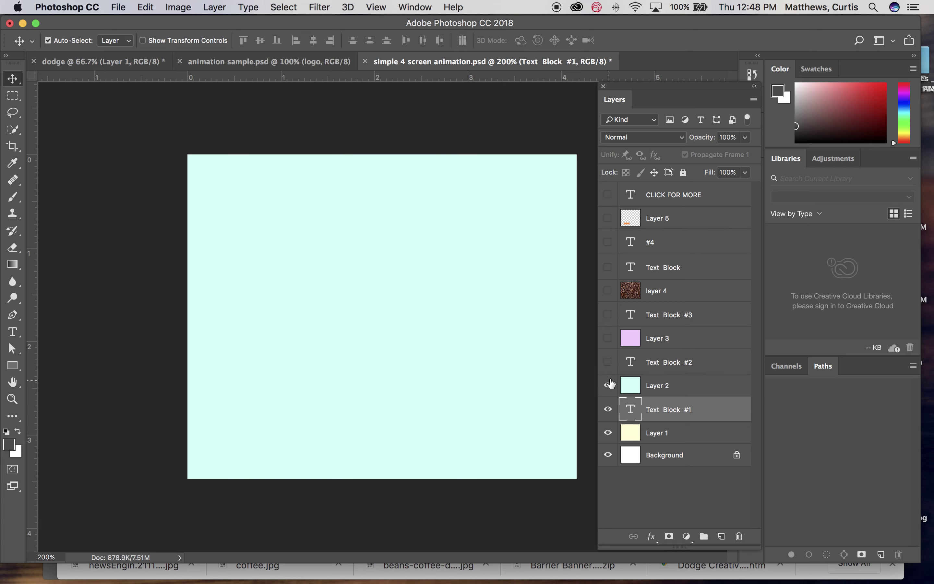
pyautogui.click(608, 363)
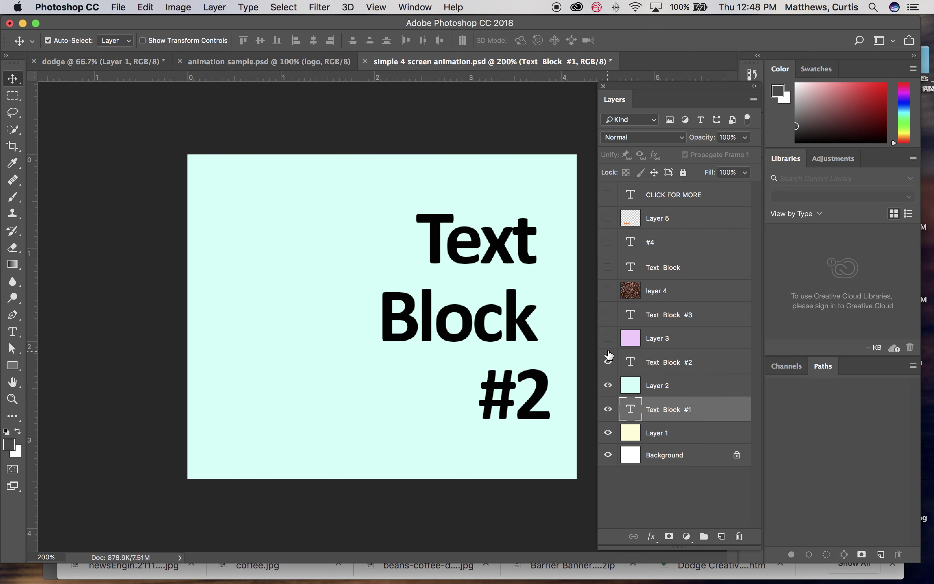
pyautogui.click(607, 338)
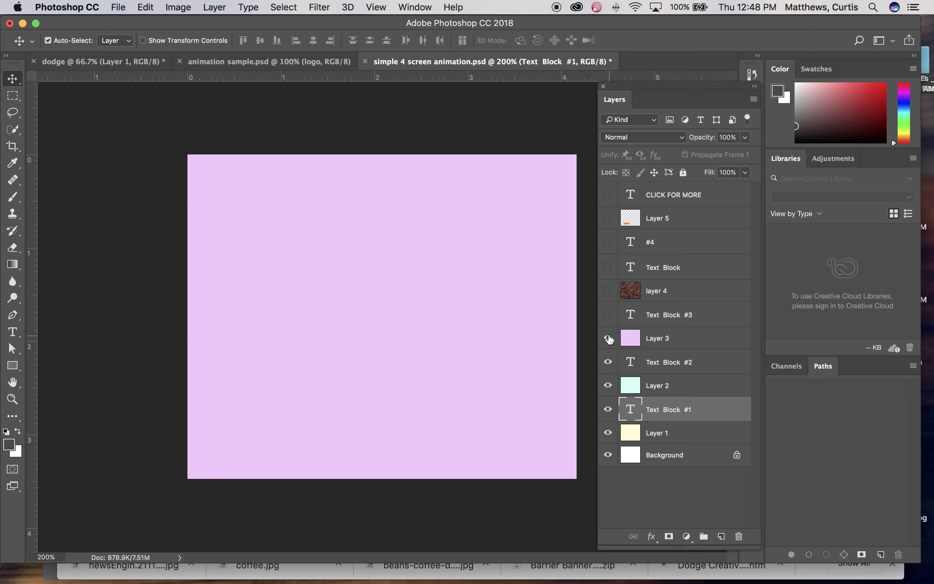
pyautogui.click(607, 314)
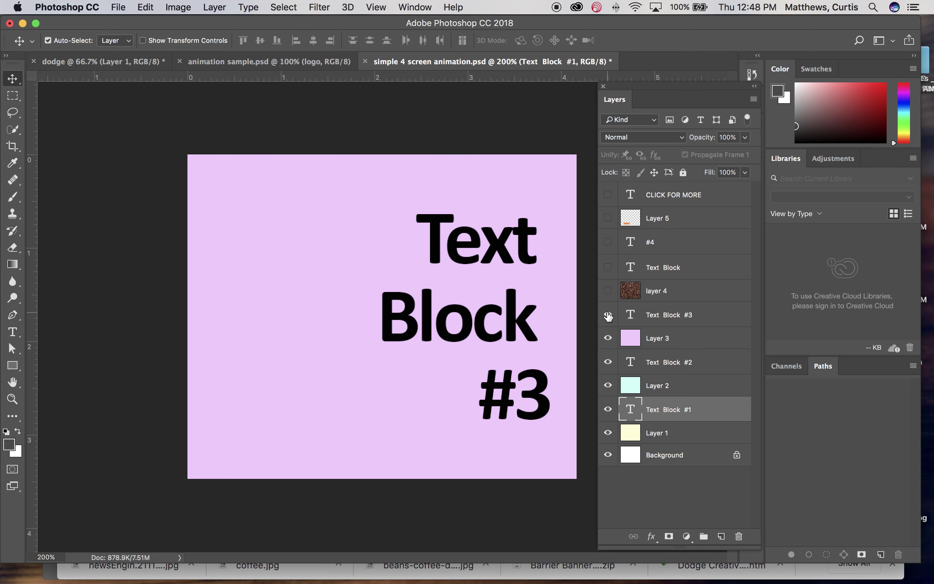
# - Show the fourth screen's layers in order: layer 4, Text Block, #4, Layer 5 and CLICK FOR MORE
pyautogui.click(608, 290)
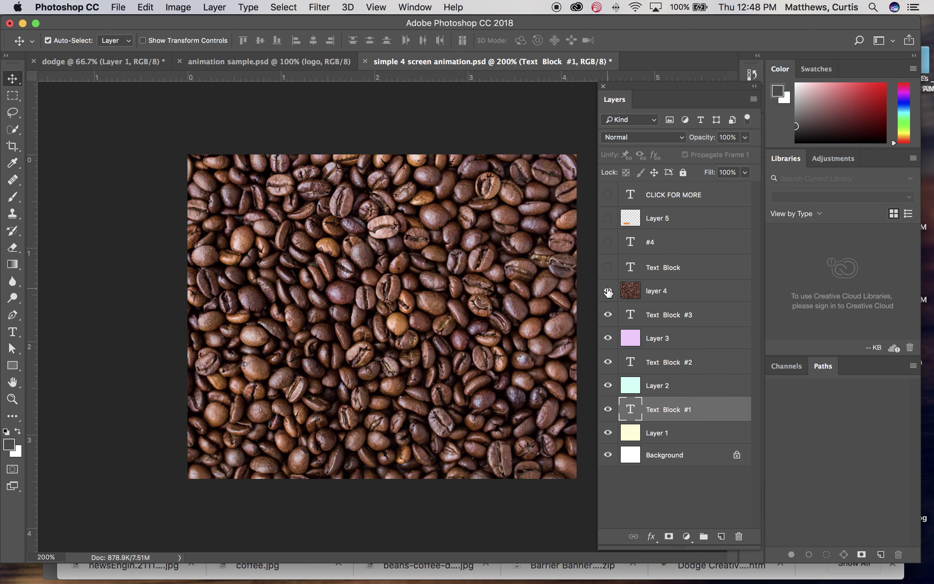
pyautogui.click(608, 268)
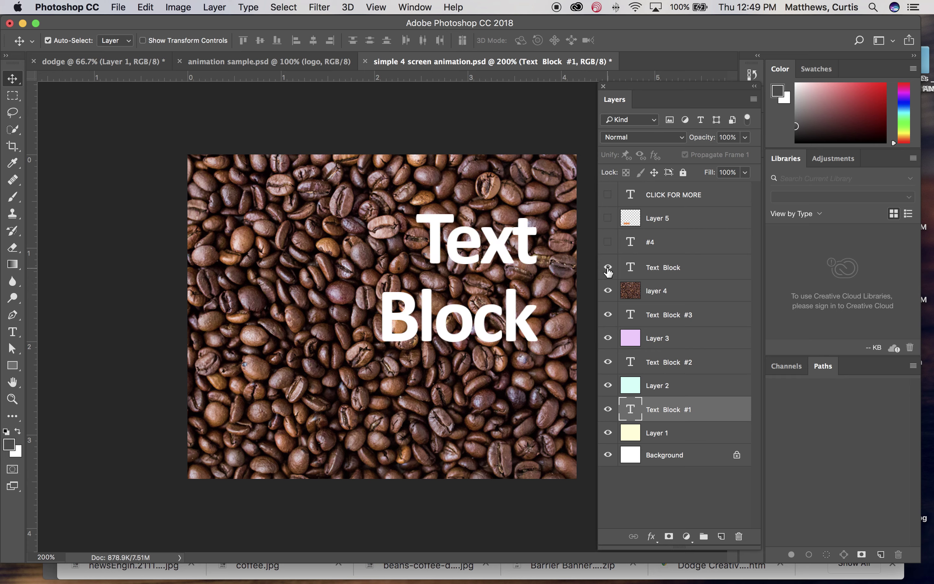
pyautogui.click(609, 243)
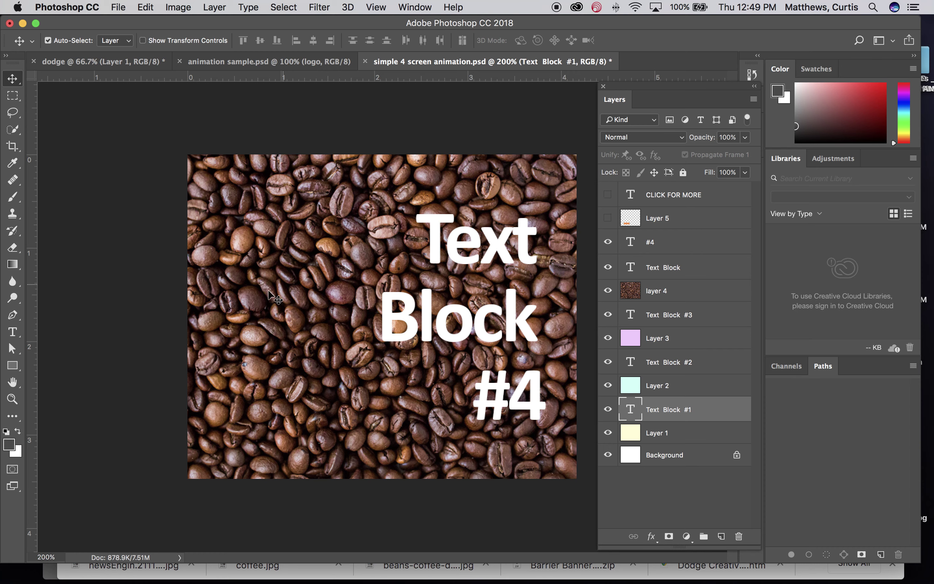
pyautogui.click(608, 219)
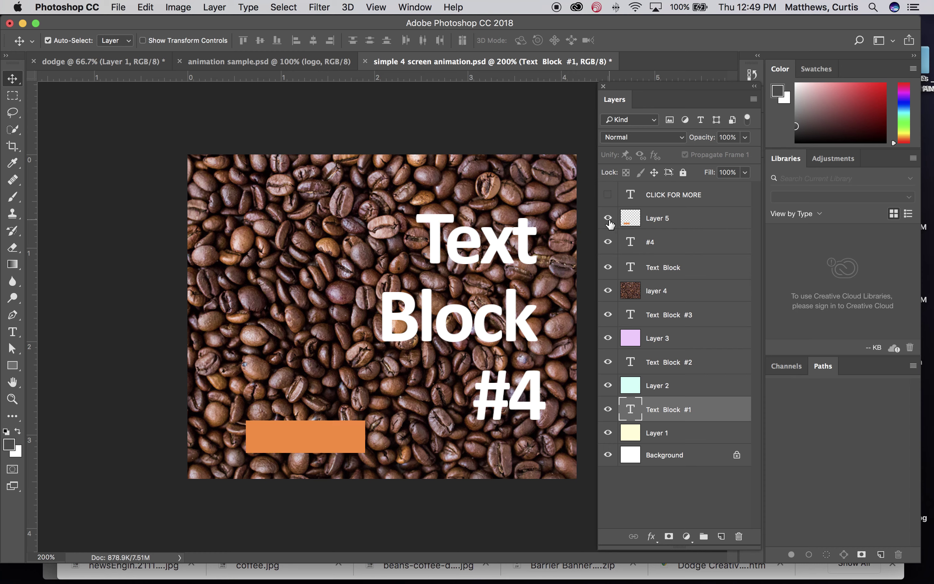
pyautogui.click(607, 195)
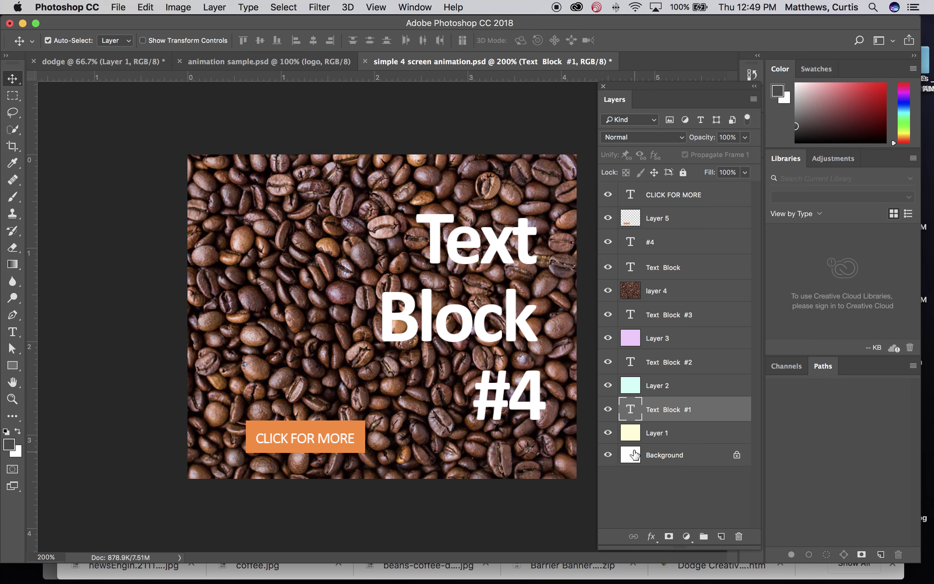
# - Review how the fourth screen builds up by hiding its layers from CLICK FOR MORE down to layer 4 and showing them again
pyautogui.click(608, 195)
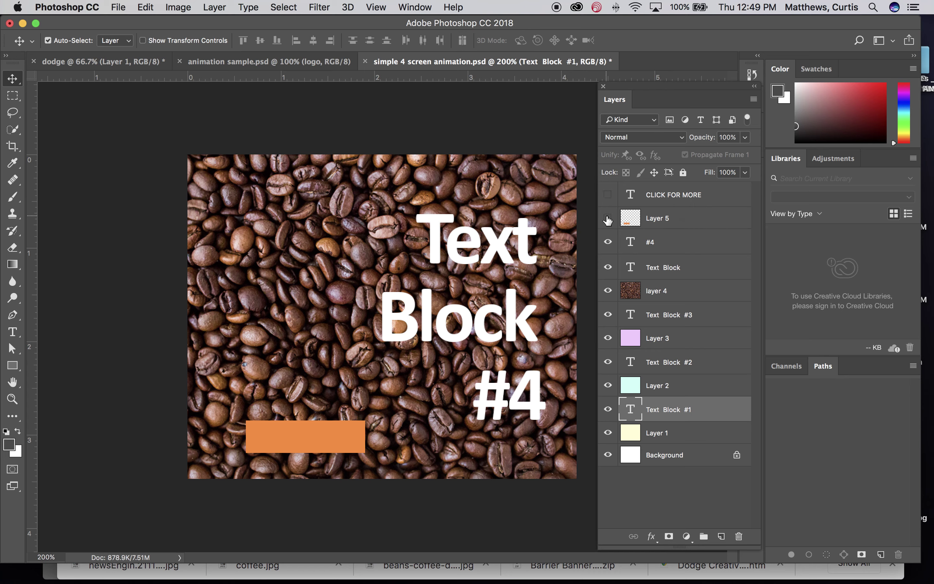
pyautogui.click(608, 217)
pyautogui.click(608, 242)
pyautogui.click(608, 268)
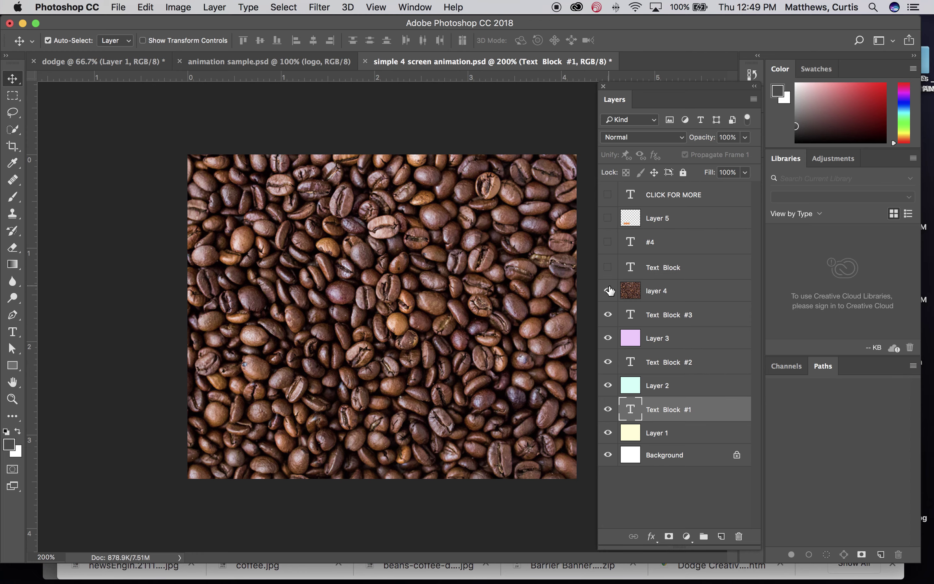
pyautogui.click(608, 290)
pyautogui.click(608, 291)
pyautogui.click(608, 267)
pyautogui.click(607, 242)
pyautogui.click(608, 218)
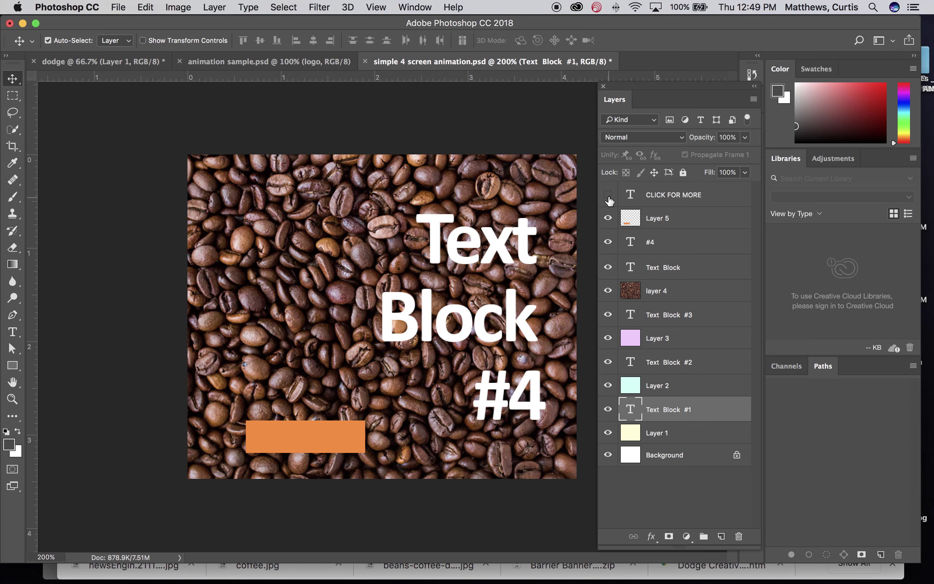
pyautogui.click(607, 194)
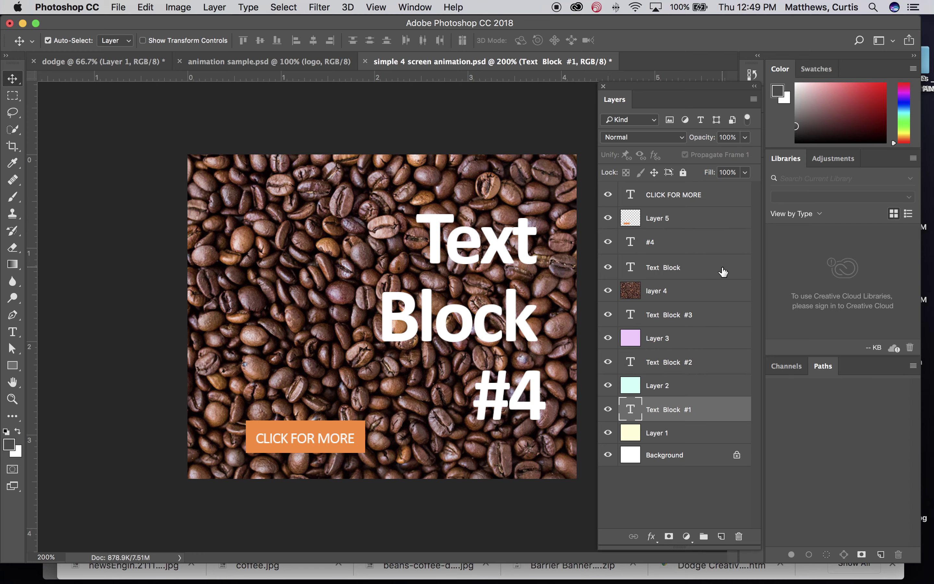
# - Open the Timeline and look over the layer clips from start to end
pyautogui.click(415, 7)
pyautogui.press('Escape')
pyautogui.click(416, 7)
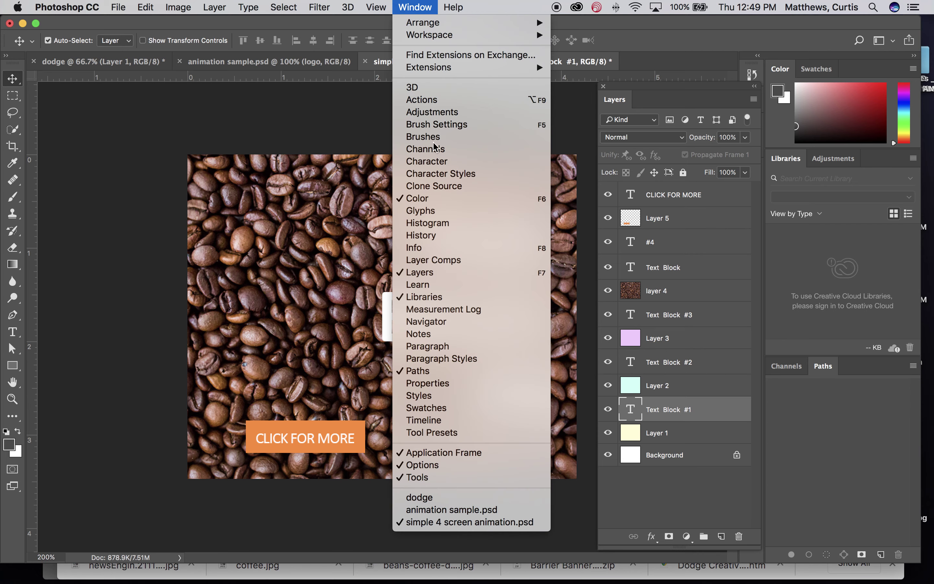
pyautogui.click(452, 421)
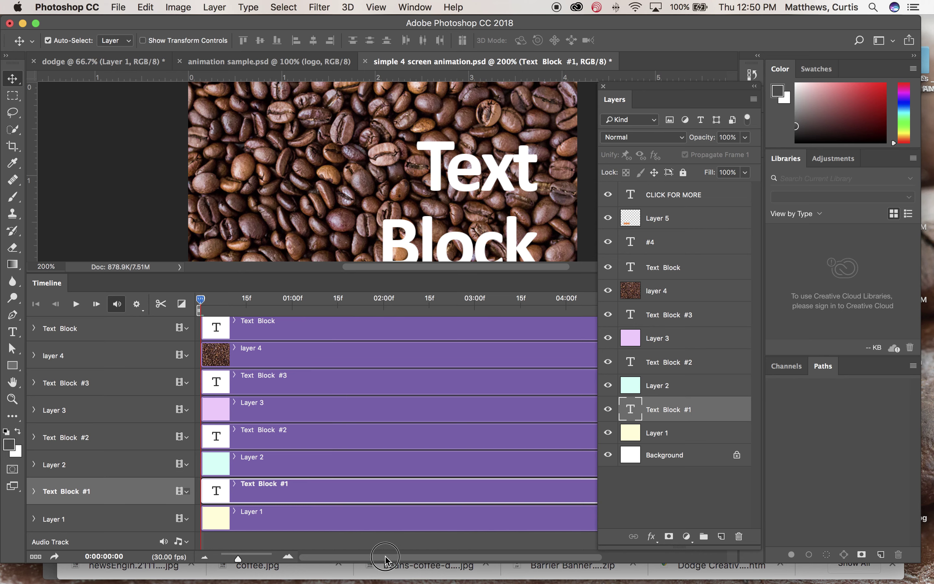
pyautogui.moveTo(386, 556); pyautogui.dragTo(481, 559)
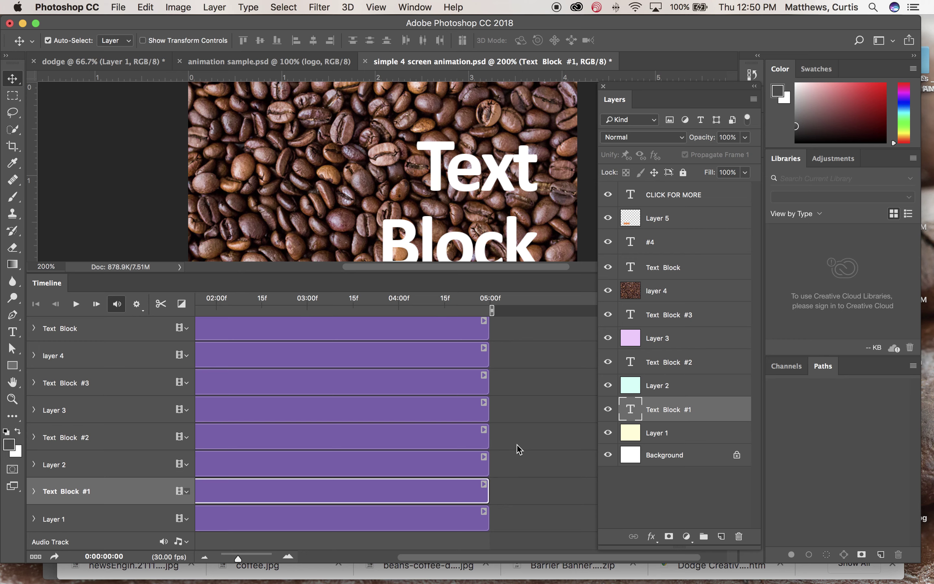
pyautogui.moveTo(466, 560); pyautogui.dragTo(290, 555)
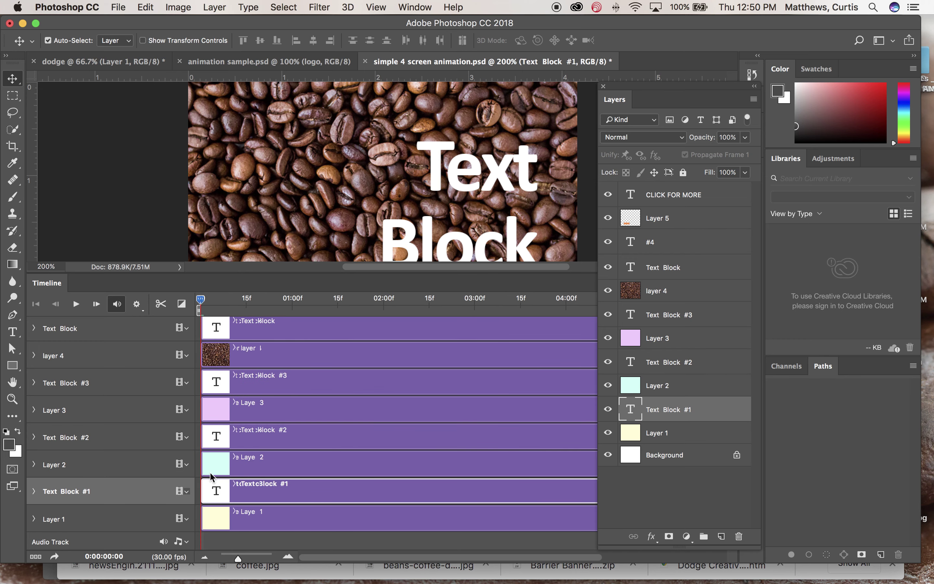
# - Convert Layer 2, the pale aqua background, to a smart object
pyautogui.click(275, 466)
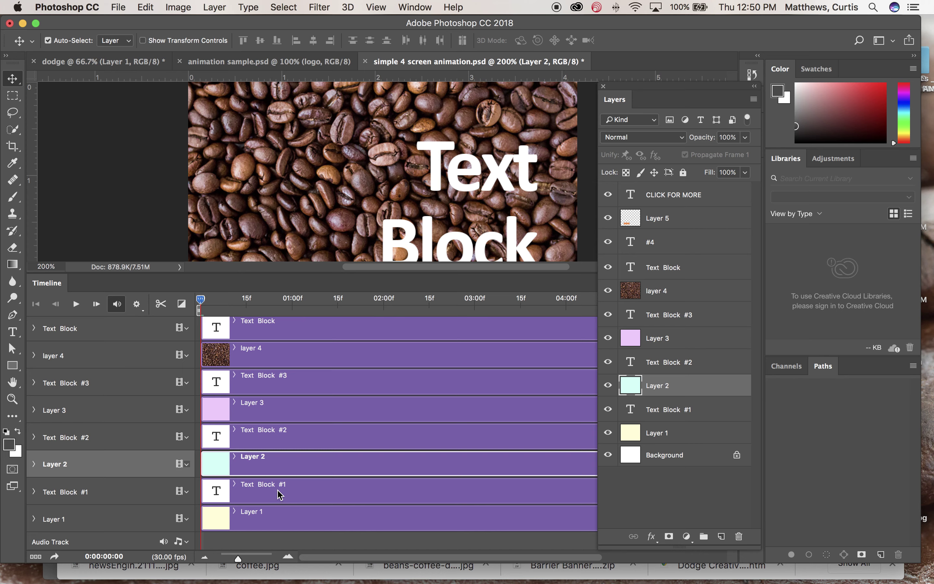
pyautogui.click(275, 523)
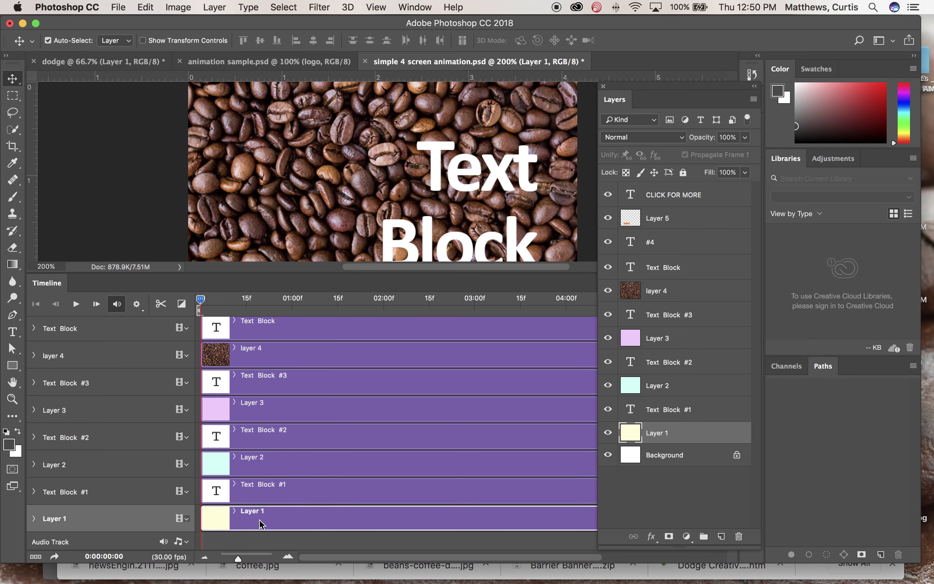
pyautogui.click(278, 465)
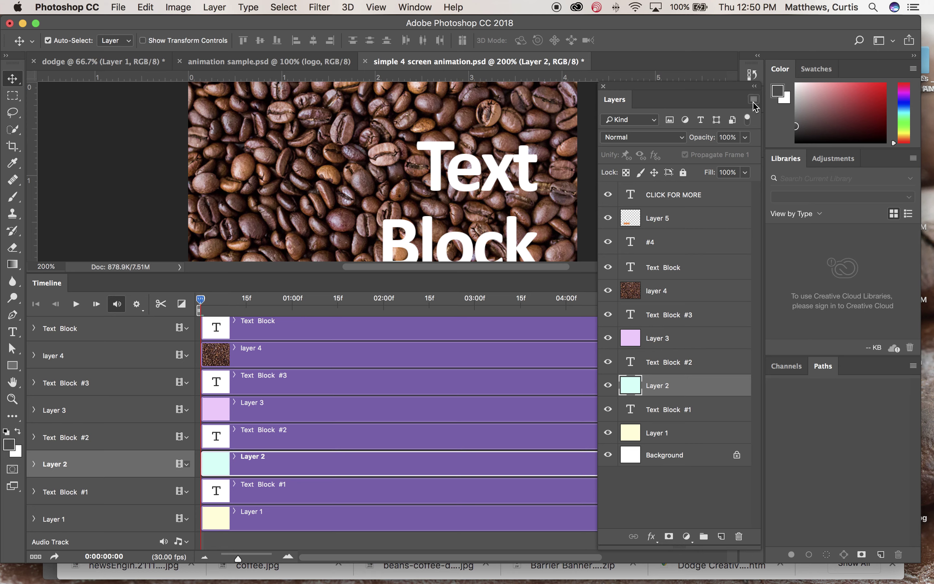
pyautogui.click(754, 101)
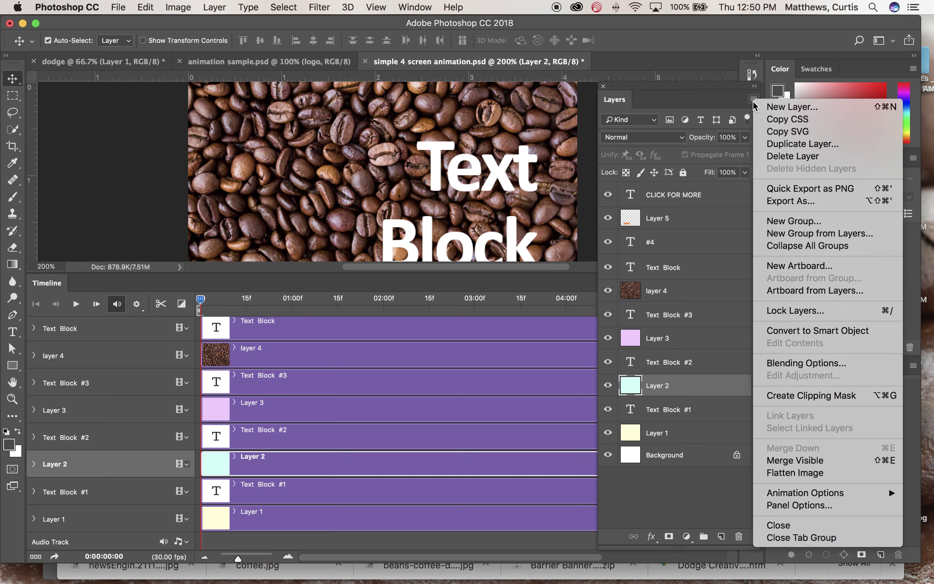
pyautogui.click(760, 332)
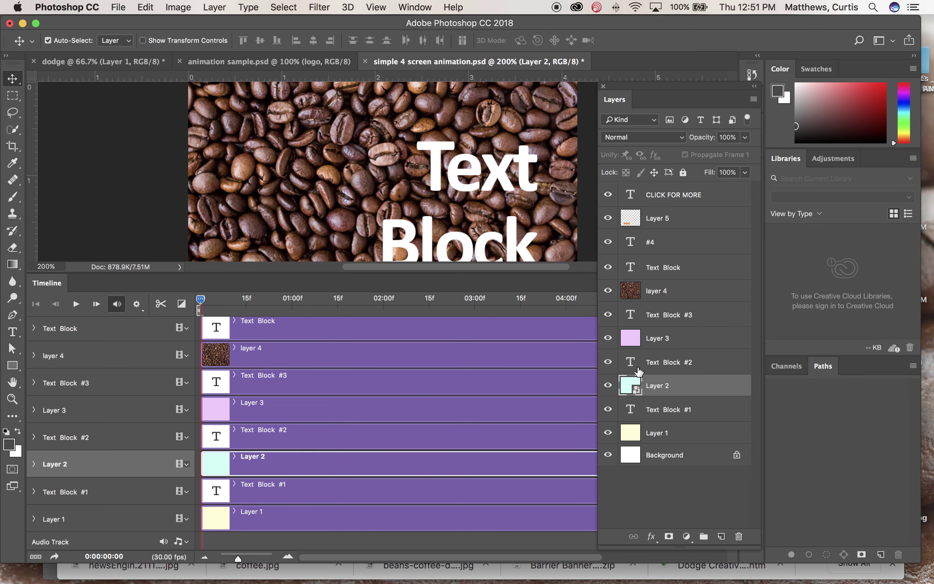
# - Convert Layer 3 and layer 4, the purple and coffee bean backgrounds, to smart objects
pyautogui.click(631, 340)
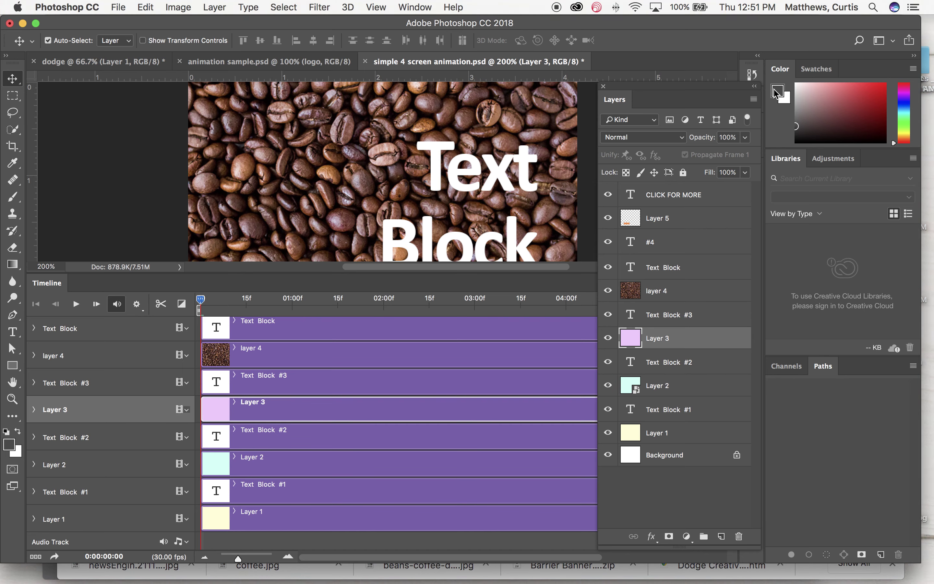
pyautogui.click(753, 101)
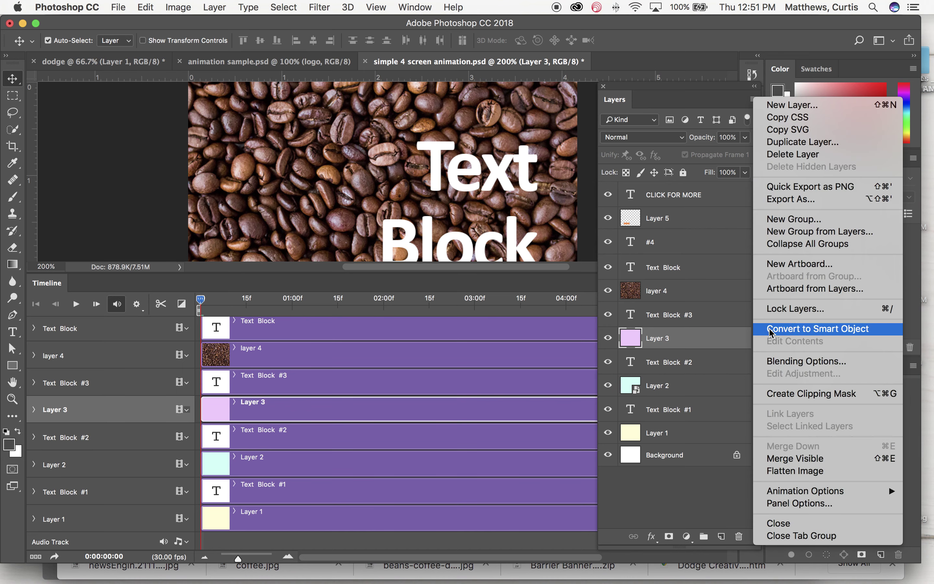
pyautogui.click(632, 292)
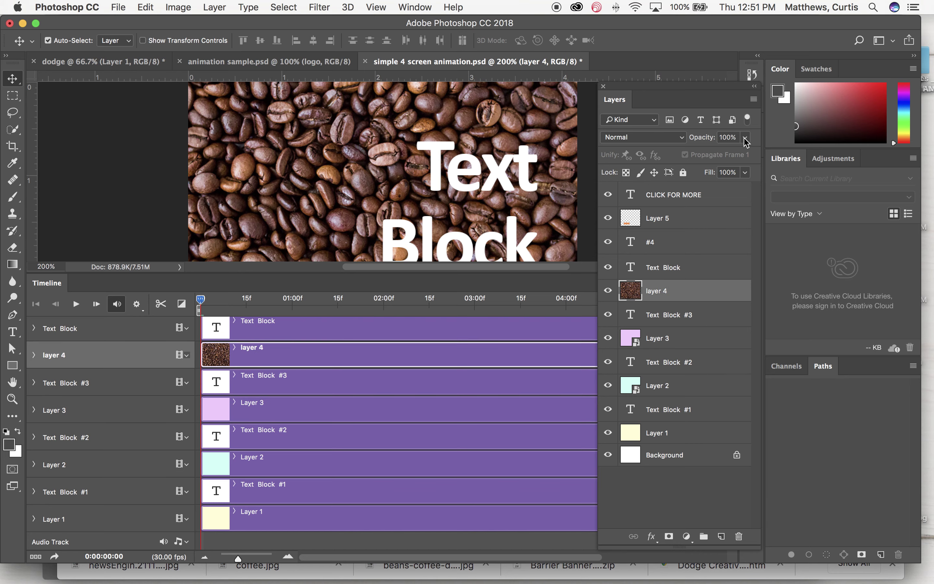
pyautogui.click(752, 100)
pyautogui.click(785, 332)
# - Delete Layer 5 with the orange button shape and the CLICK FOR MORE text layer
pyautogui.click(692, 222)
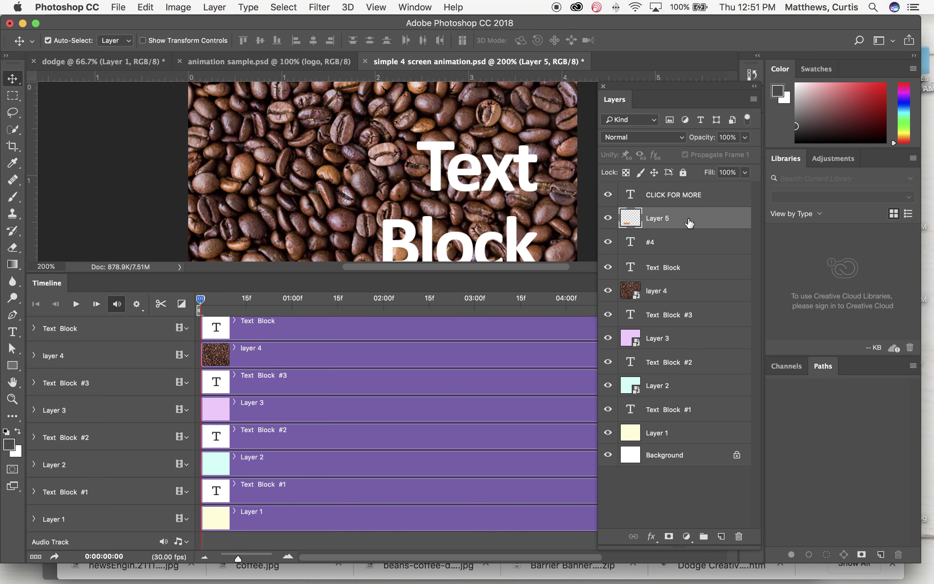
pyautogui.moveTo(689, 225); pyautogui.dragTo(739, 536)
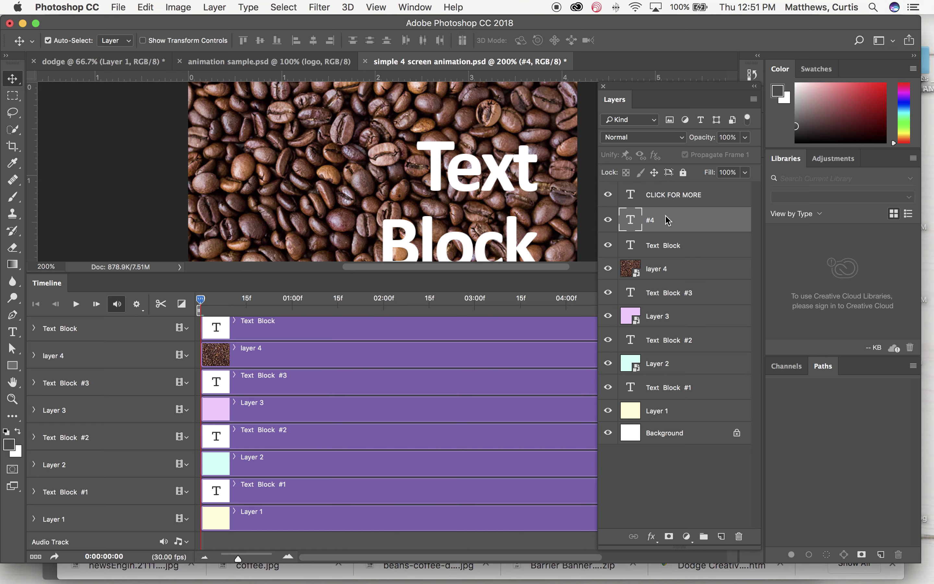
pyautogui.moveTo(677, 197); pyautogui.dragTo(739, 537)
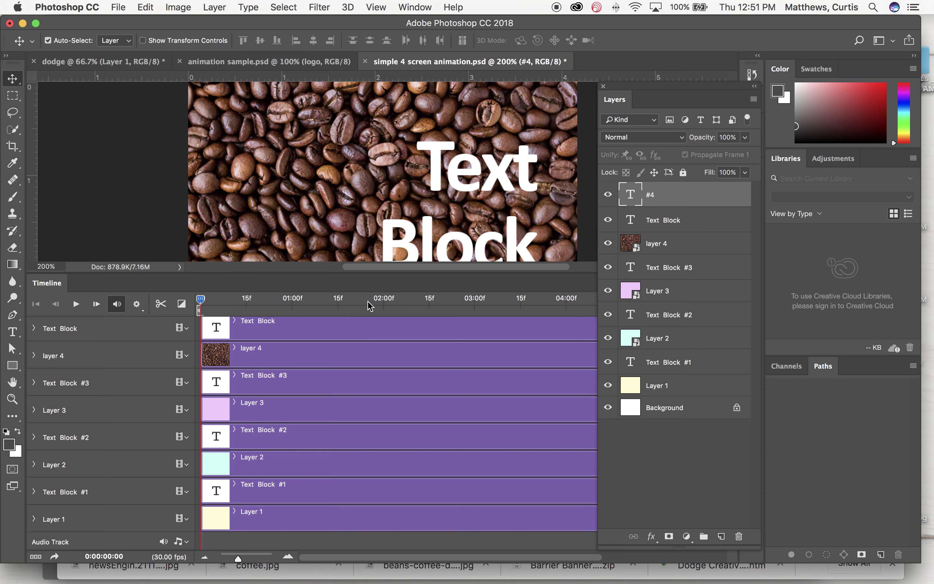
# - Trim the start of the Text Block #3 clip to 03:00f on the timeline, in line with the Layer 3 clip
pyautogui.click(239, 559)
pyautogui.moveTo(238, 559); pyautogui.dragTo(242, 559)
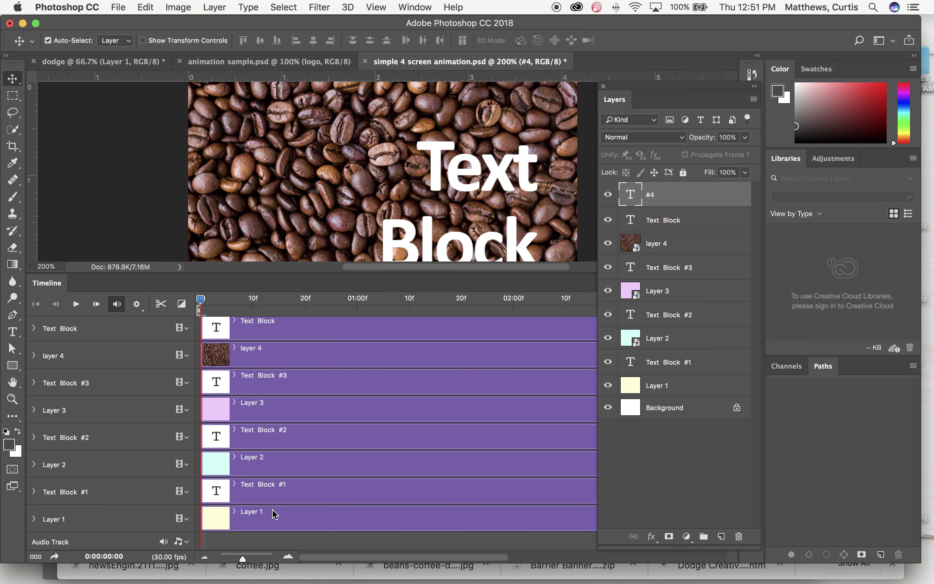
pyautogui.moveTo(243, 562); pyautogui.dragTo(239, 559)
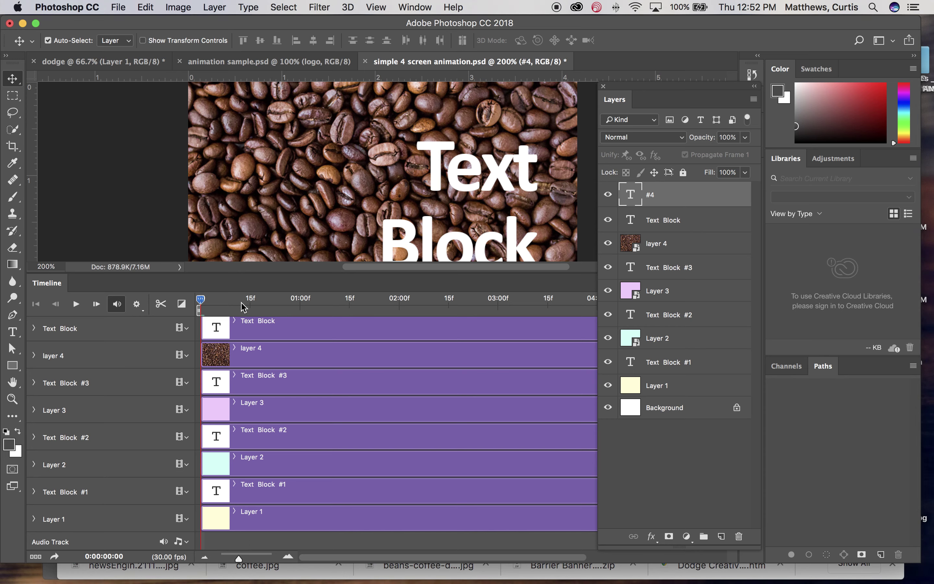
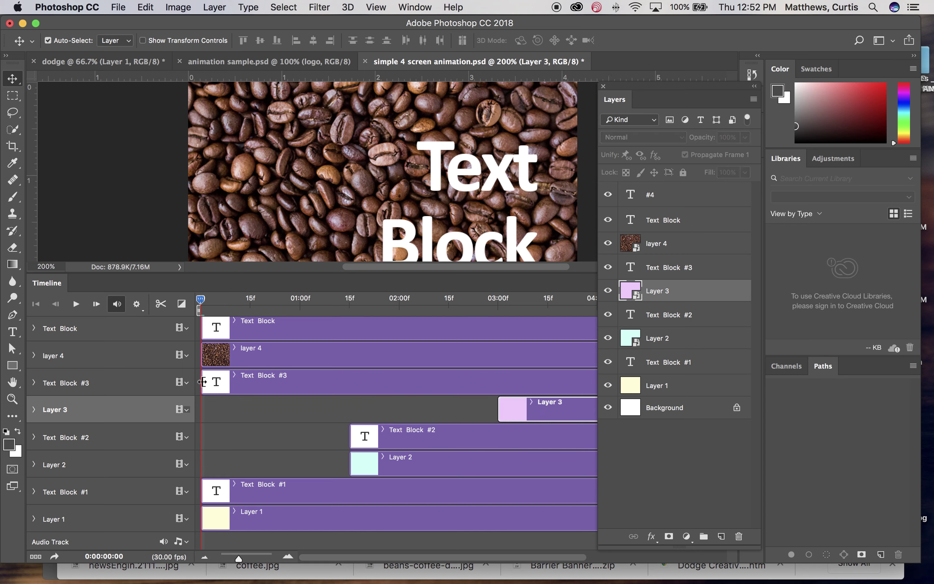
pyautogui.moveTo(203, 382); pyautogui.dragTo(495, 405)
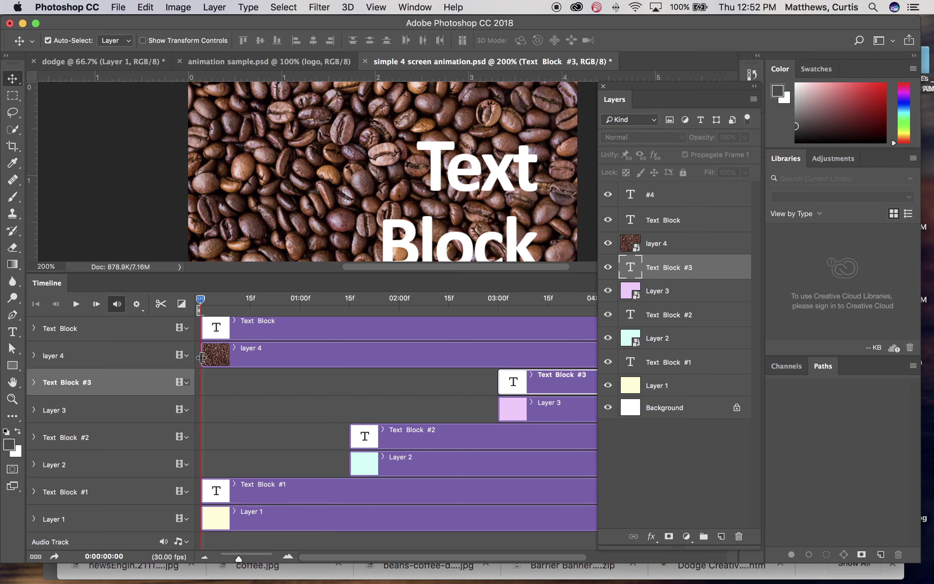
# - Set the layer 4 coffee bean clip to start at 04:15f and extend its end to 06:00f
pyautogui.moveTo(202, 357); pyautogui.dragTo(576, 360)
pyautogui.moveTo(356, 557); pyautogui.dragTo(445, 473)
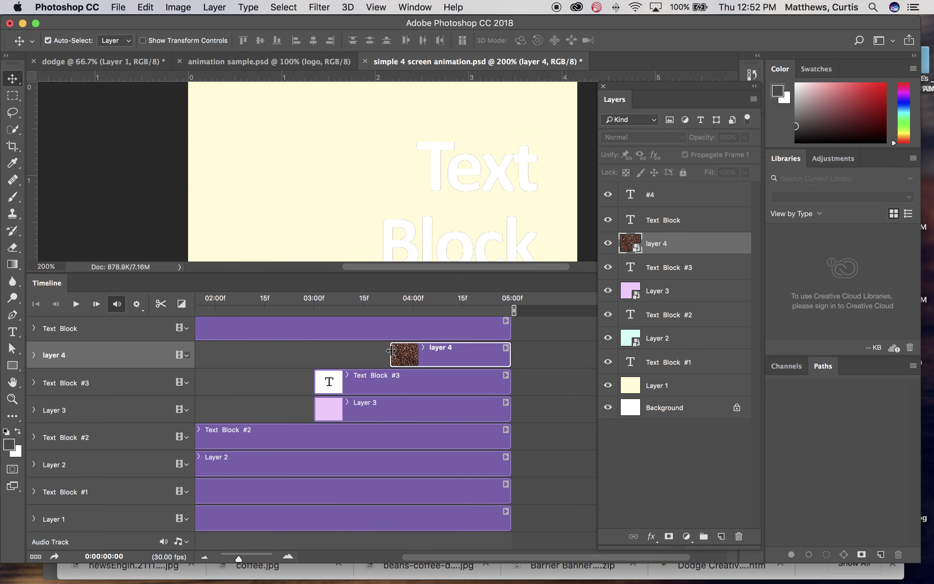
pyautogui.moveTo(390, 353); pyautogui.dragTo(580, 354)
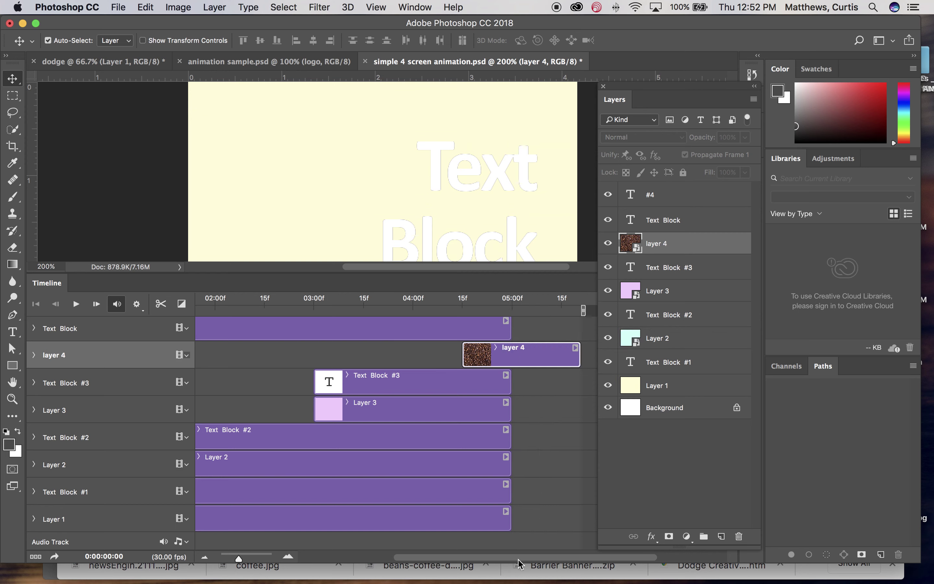
pyautogui.hscroll(5, 519, 564)
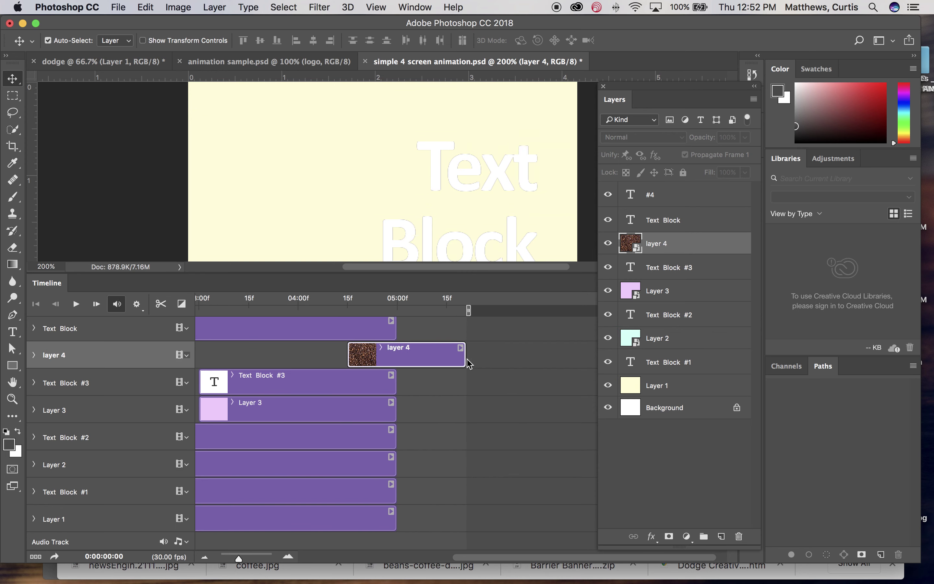
pyautogui.moveTo(465, 359); pyautogui.dragTo(495, 356)
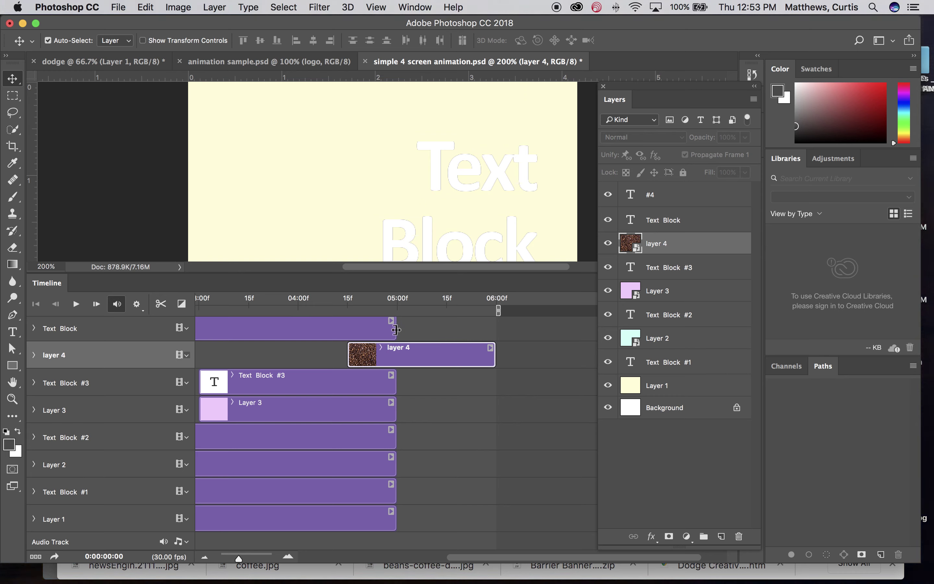
# - Extend the Text Block clip's end to 06:00f and trim its start to 04:15f, in line with the layer 4 clip
pyautogui.moveTo(396, 329); pyautogui.dragTo(477, 334)
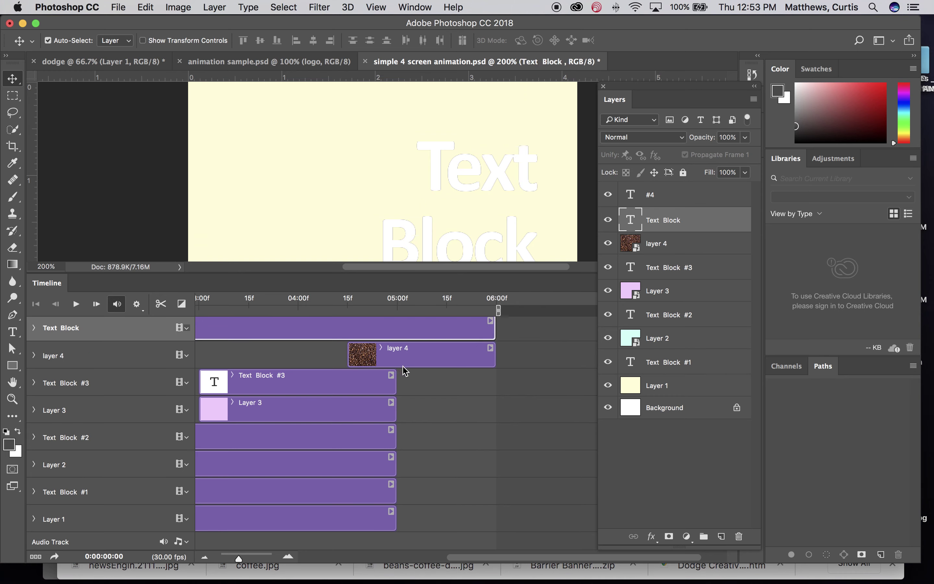
pyautogui.hscroll(-15, 401, 367)
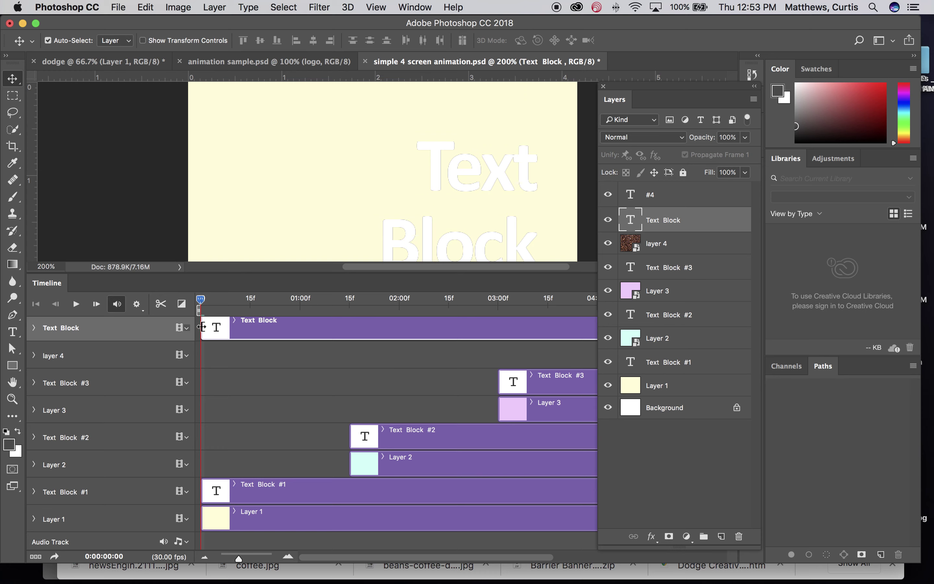
pyautogui.moveTo(202, 327); pyautogui.dragTo(571, 338)
pyautogui.hscroll(10, 545, 388)
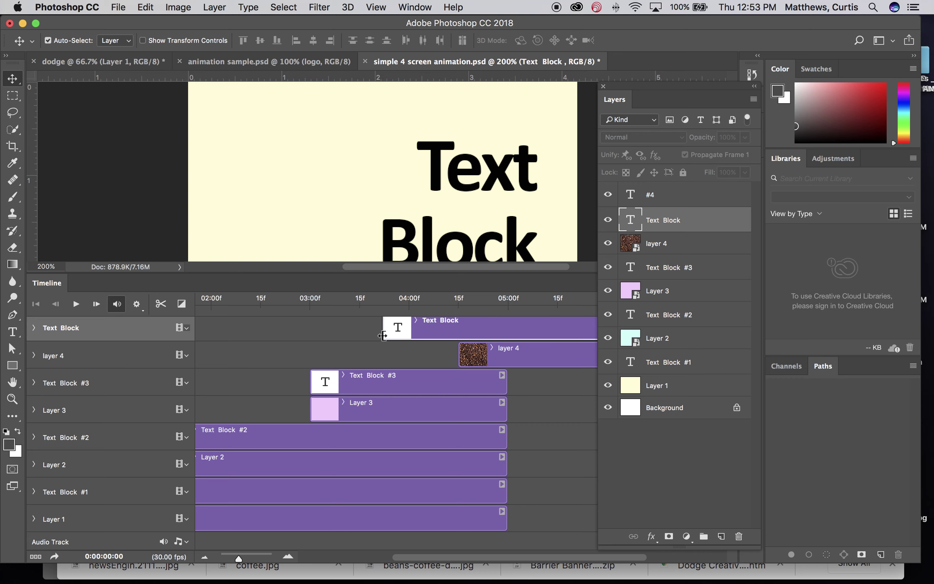
pyautogui.moveTo(382, 335); pyautogui.dragTo(457, 337)
pyautogui.hscroll(-5, 415, 431)
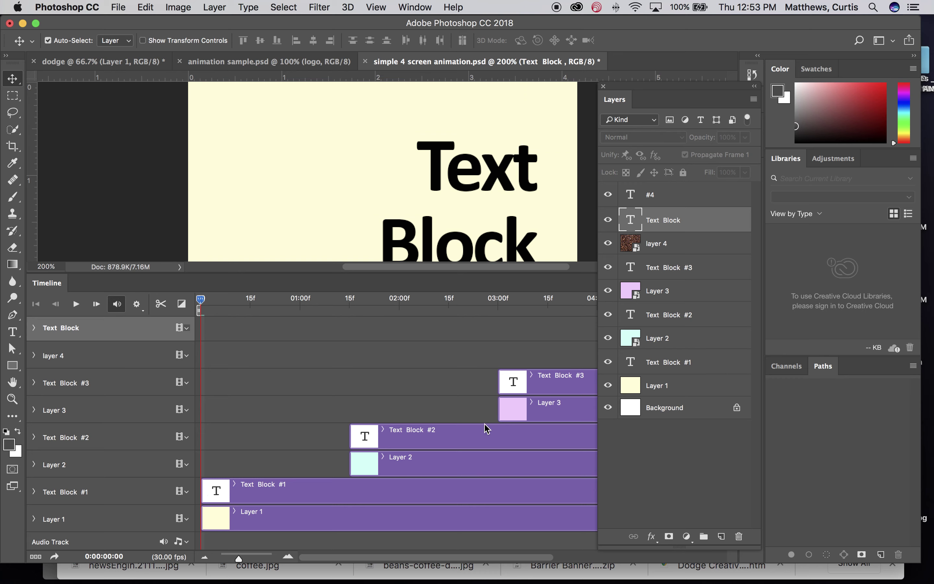
pyautogui.hscroll(7, 507, 432)
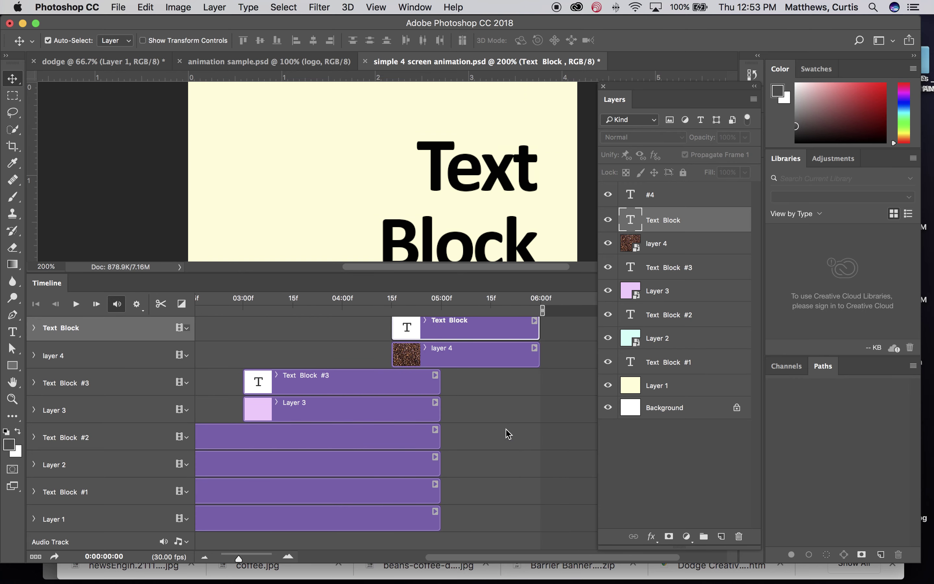
pyautogui.hscroll(-7, 351, 436)
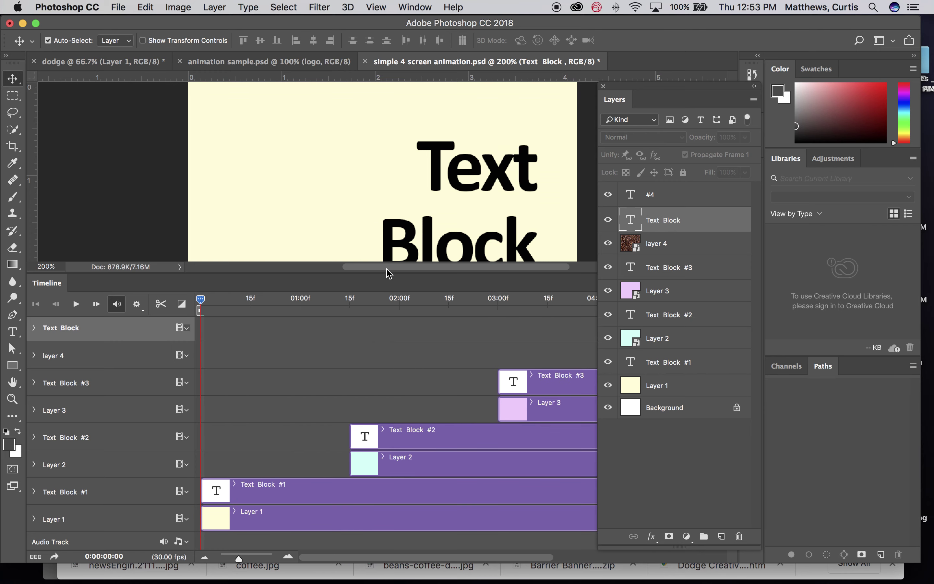
# - Zoom the canvas out to 100%, play the animation through, and return the playhead to the first frame
pyautogui.moveTo(380, 272); pyautogui.dragTo(350, 427)
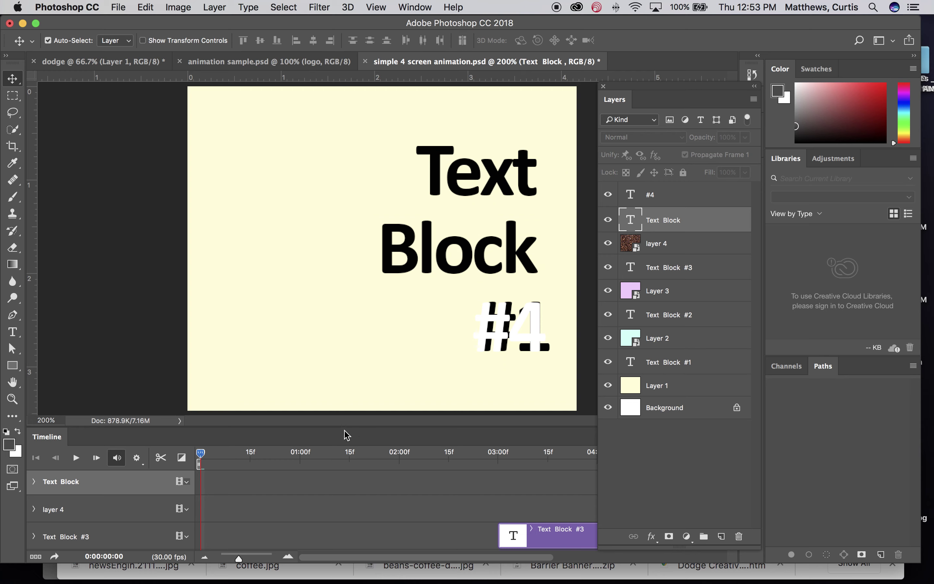
pyautogui.moveTo(354, 428); pyautogui.dragTo(355, 301)
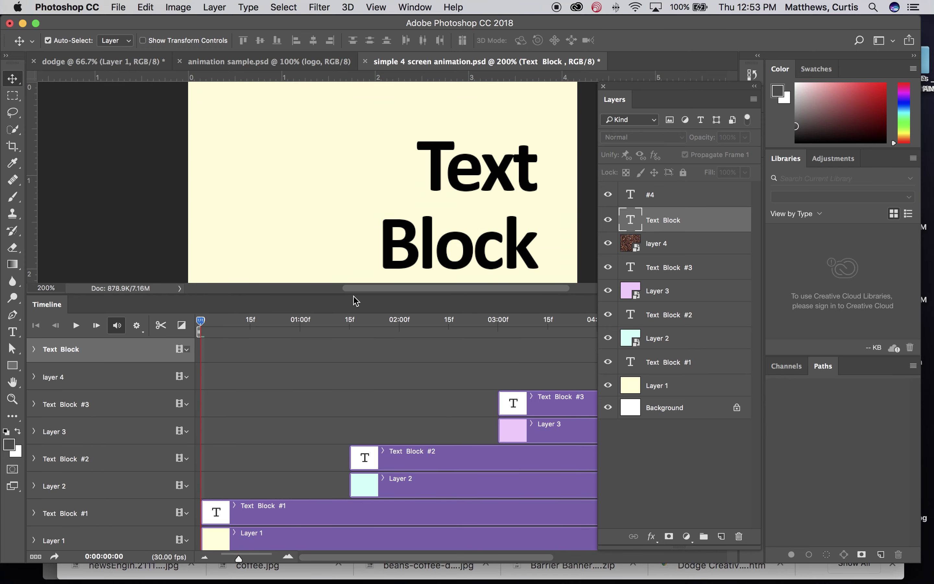
pyautogui.press('super+minus')
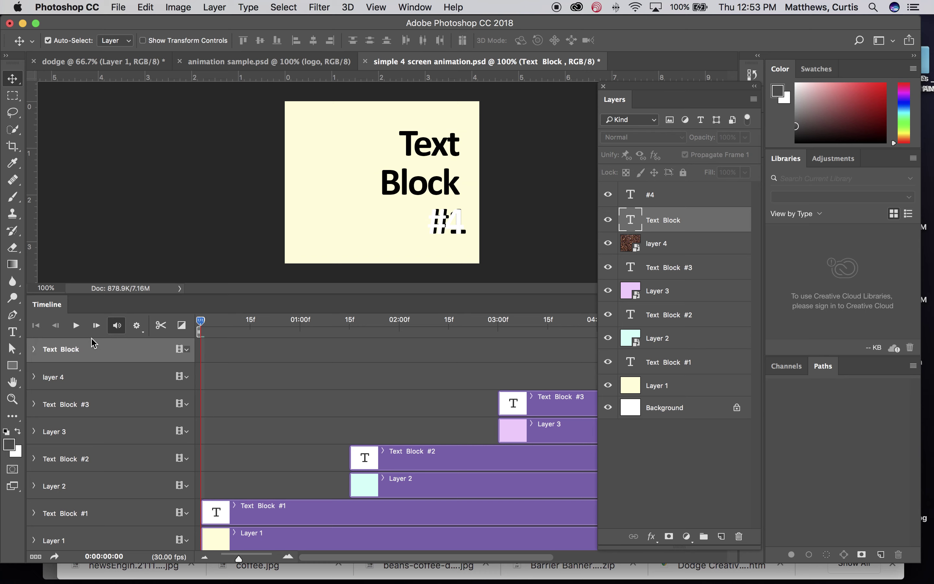
pyautogui.click(76, 330)
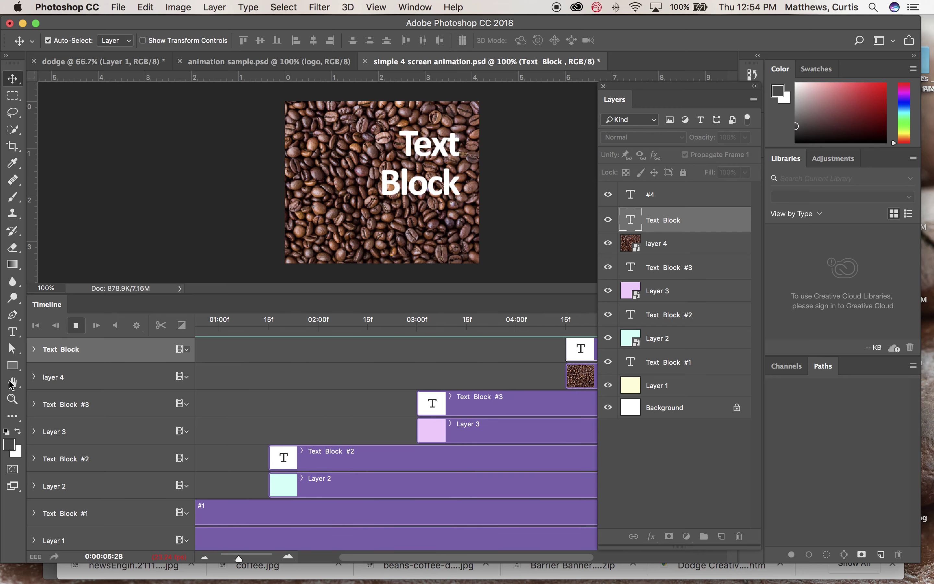
pyautogui.hscroll(-5, 314, 442)
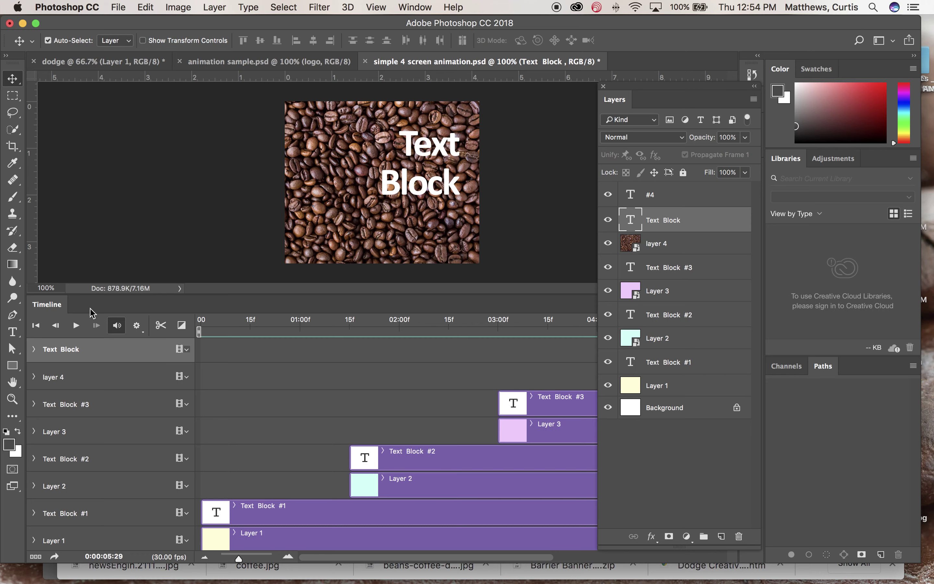
pyautogui.click(35, 325)
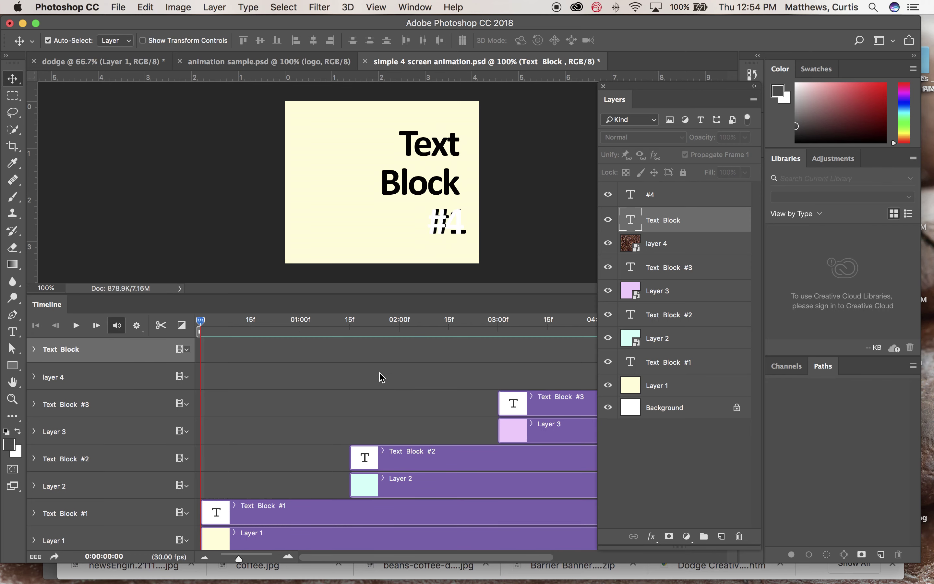
# - Set the #4 text clip to start at 04:15f, in line with the Text Block clip, and preview the animation
pyautogui.scroll(2, 456, 400)
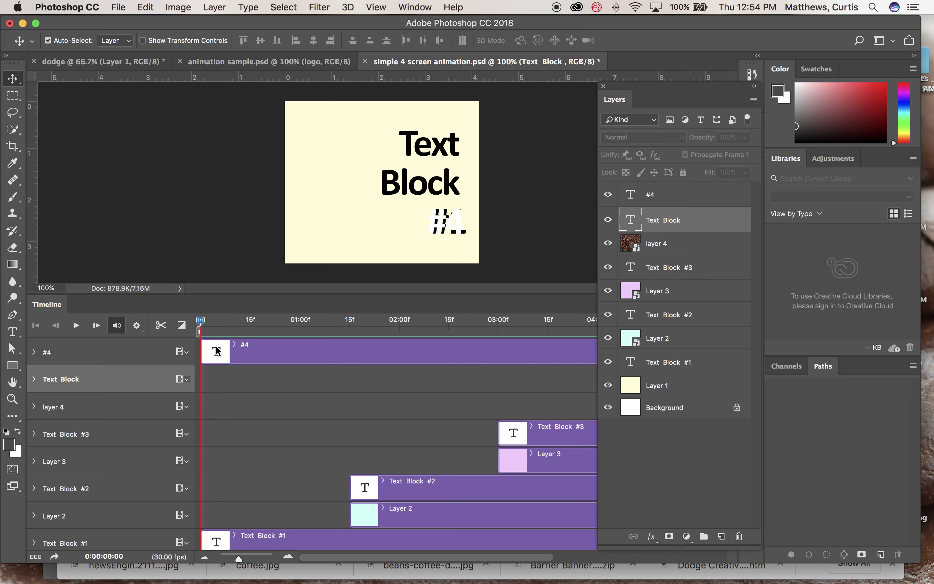
pyautogui.moveTo(217, 351); pyautogui.dragTo(444, 344)
pyautogui.scroll(-2, 417, 411)
pyautogui.hscroll(-10, 416, 411)
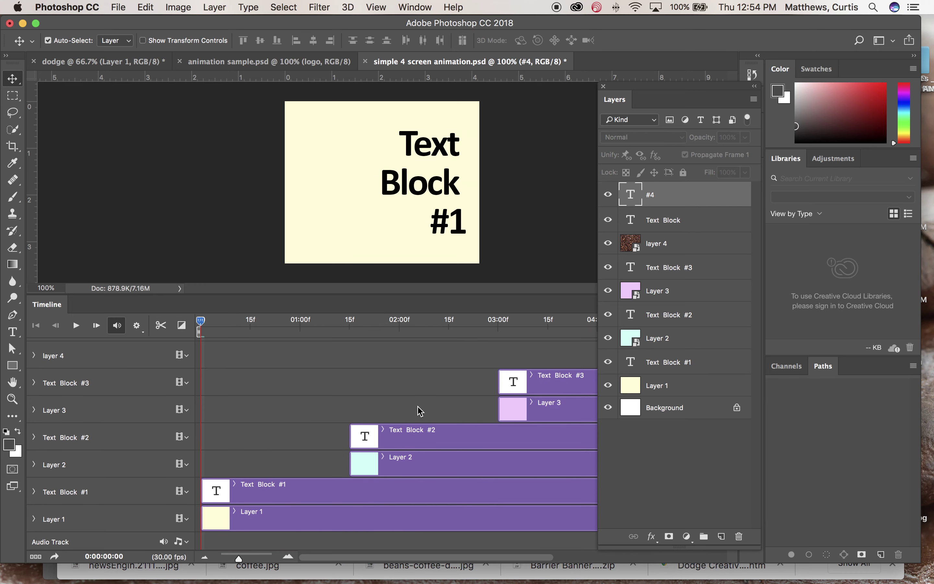
pyautogui.scroll(2, 417, 411)
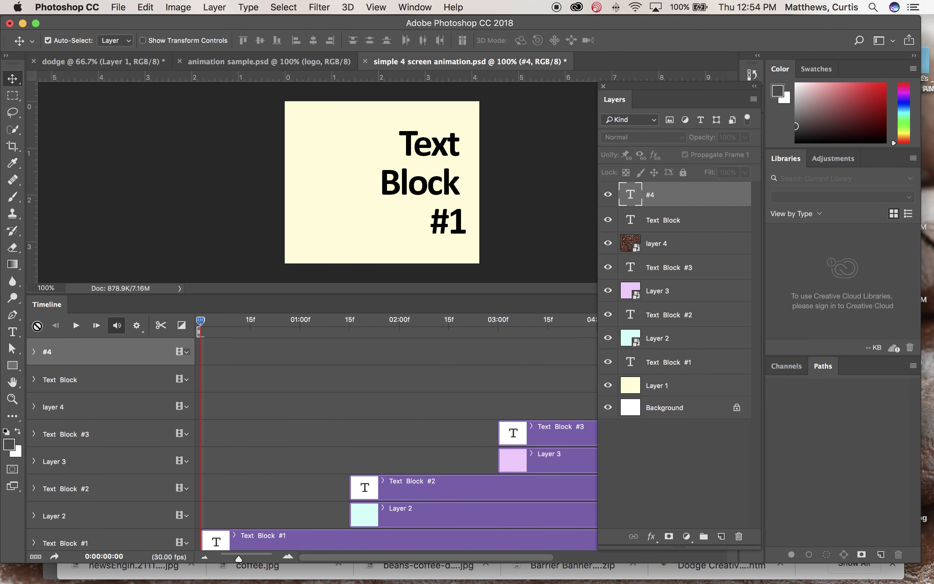
pyautogui.click(76, 325)
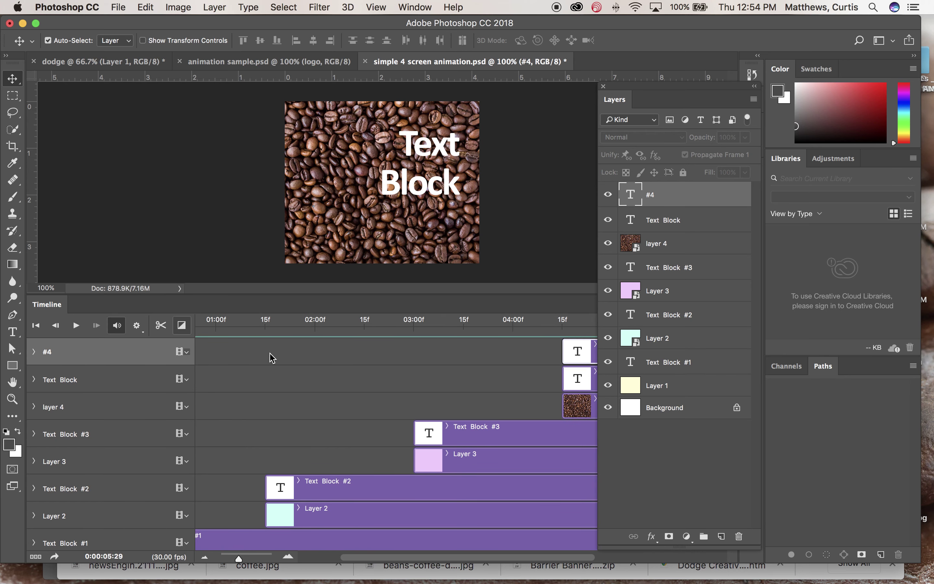
pyautogui.click(36, 325)
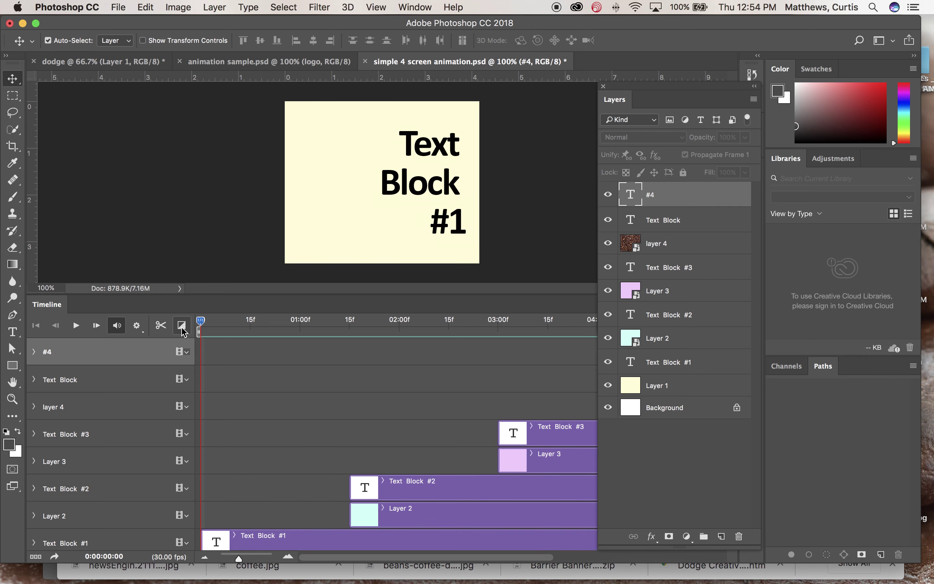
# - Apply a 0.25 s Fade transition to the start of the Layer 2 and Text Block #2 clips and preview the animation
pyautogui.click(182, 325)
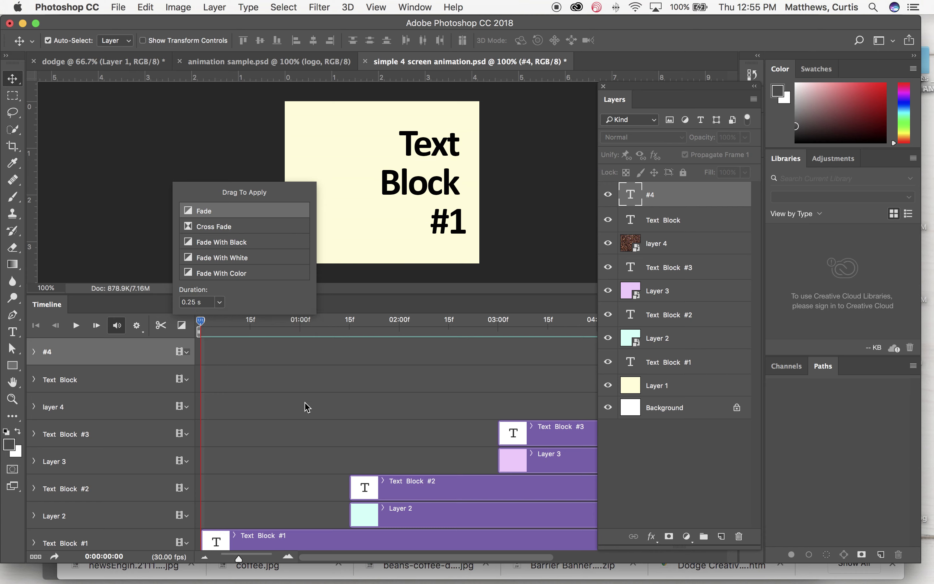
pyautogui.scroll(-2, 342, 405)
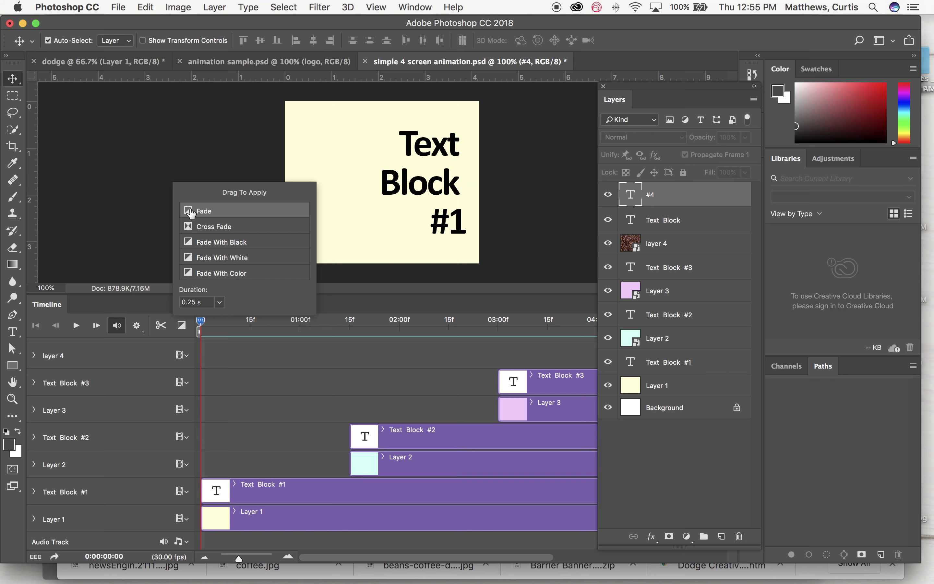
pyautogui.moveTo(188, 210); pyautogui.dragTo(360, 469)
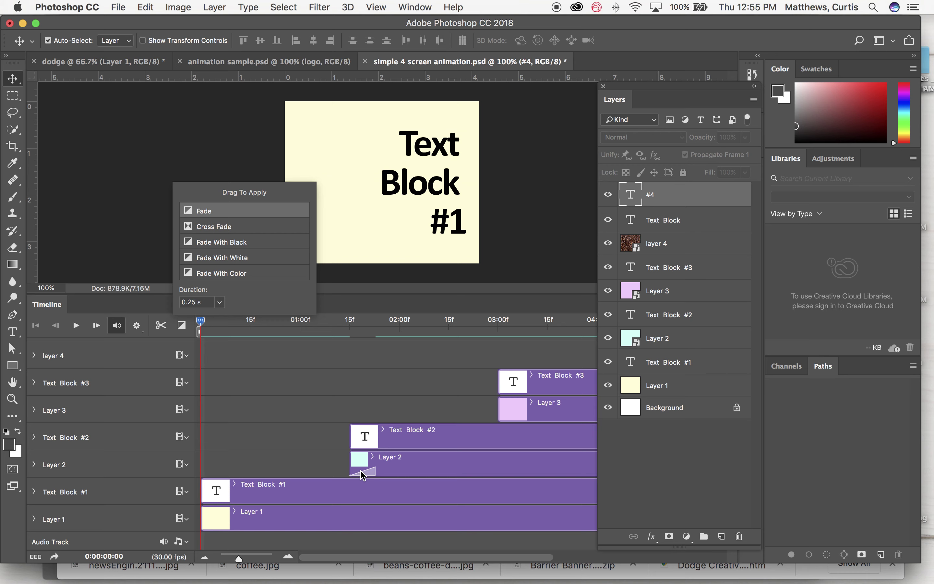
pyautogui.moveTo(189, 213); pyautogui.dragTo(368, 447)
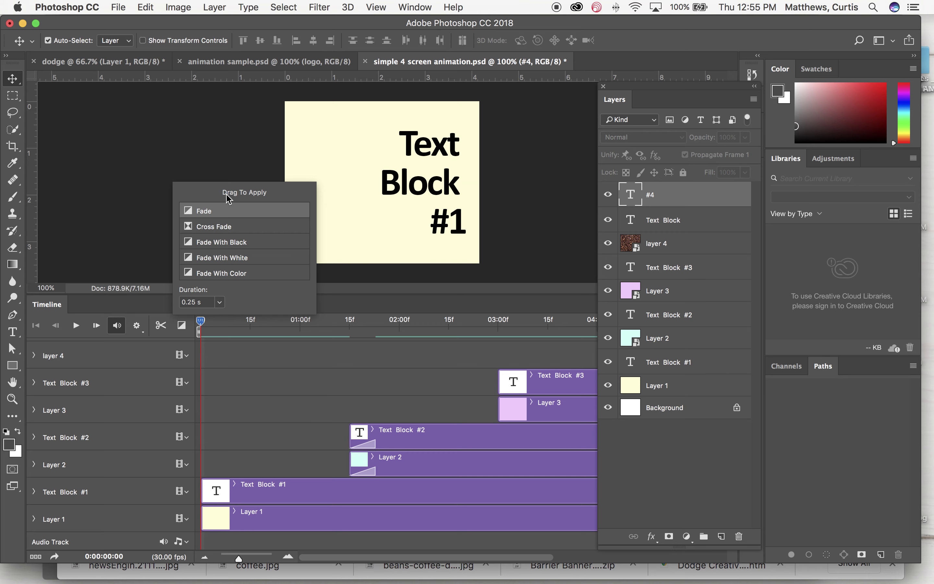
pyautogui.click(125, 364)
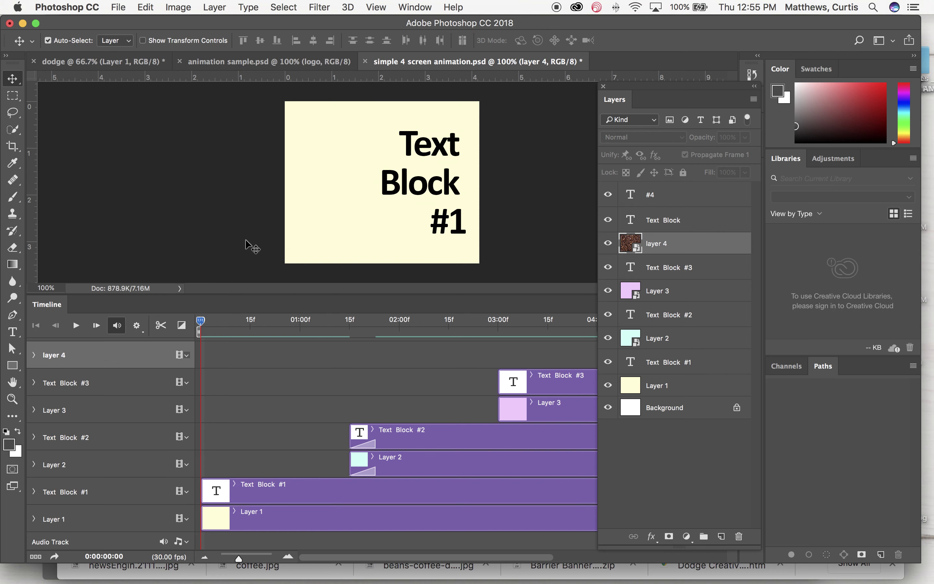
pyautogui.click(76, 326)
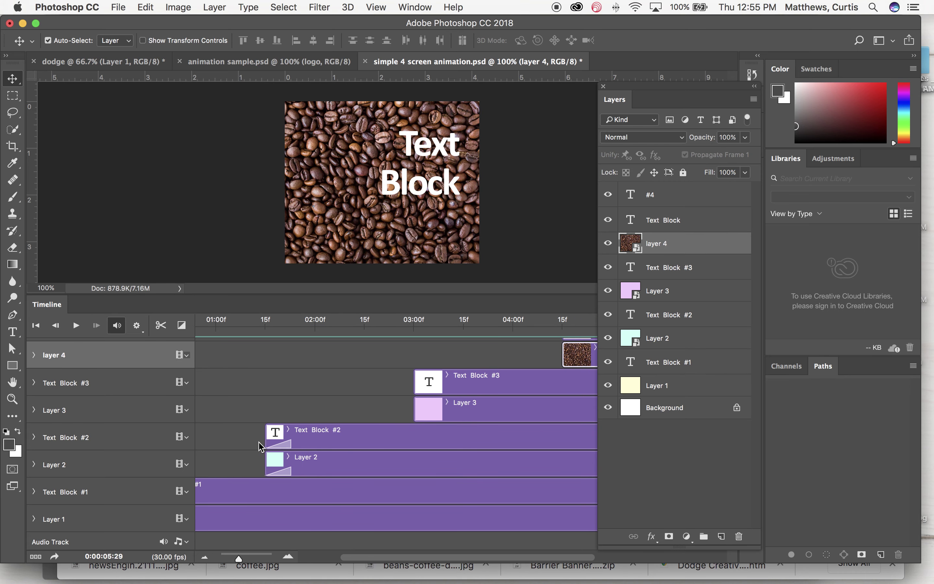
pyautogui.click(35, 326)
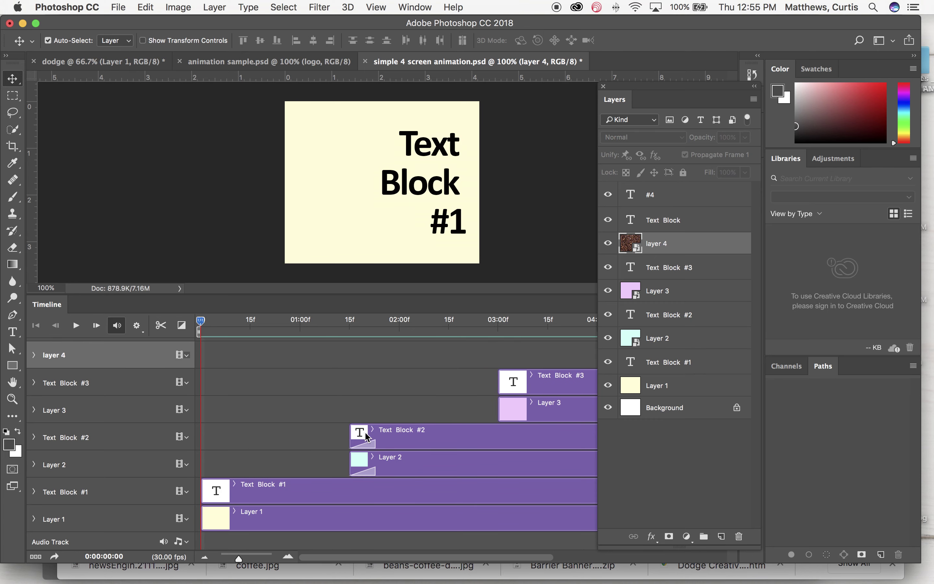
# - Delay the start of the Text Block #2 clip to about five frames after Layer 2 and preview the staggered fades
pyautogui.moveTo(349, 435); pyautogui.dragTo(359, 435)
pyautogui.moveTo(361, 435); pyautogui.dragTo(365, 436)
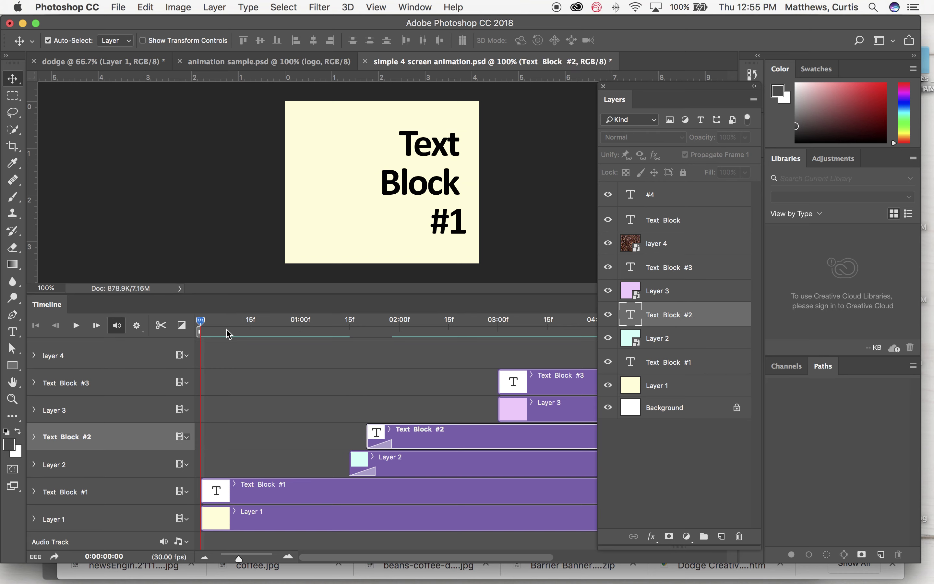
pyautogui.press('space')
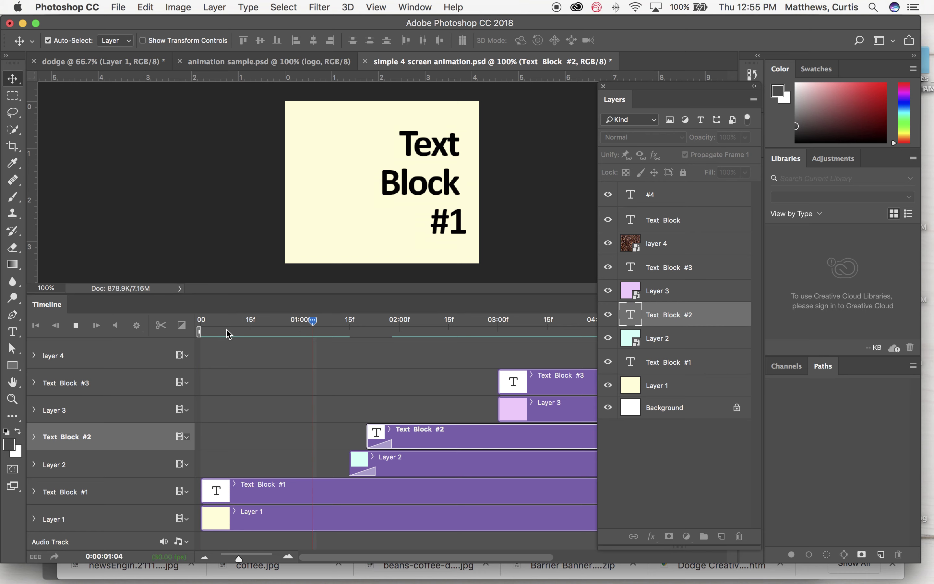
pyautogui.press('space')
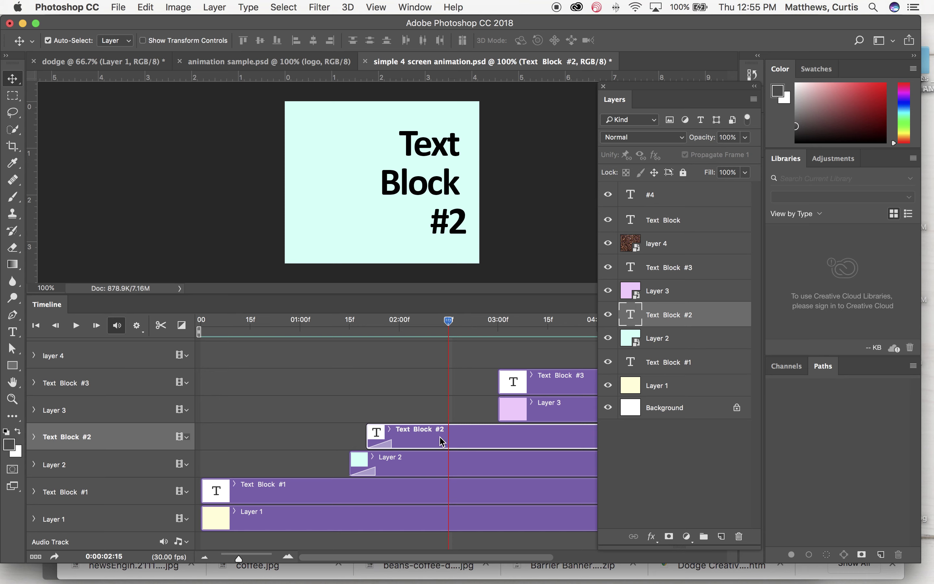
# - Enable Transform keyframing on the Layer 3 clip with a keyframe at 03:08, keeping the layer in its full-canvas position
pyautogui.hscroll(10, 470, 446)
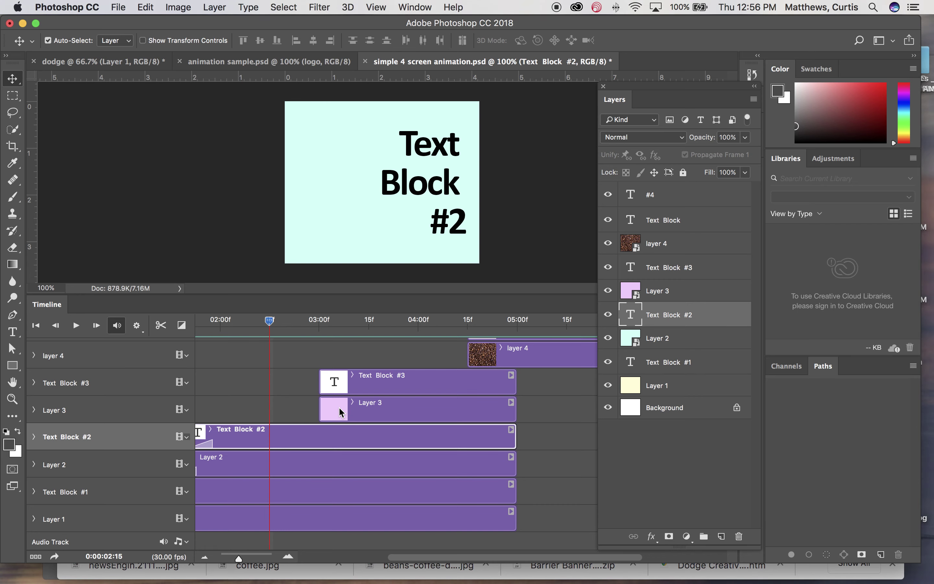
pyautogui.click(377, 412)
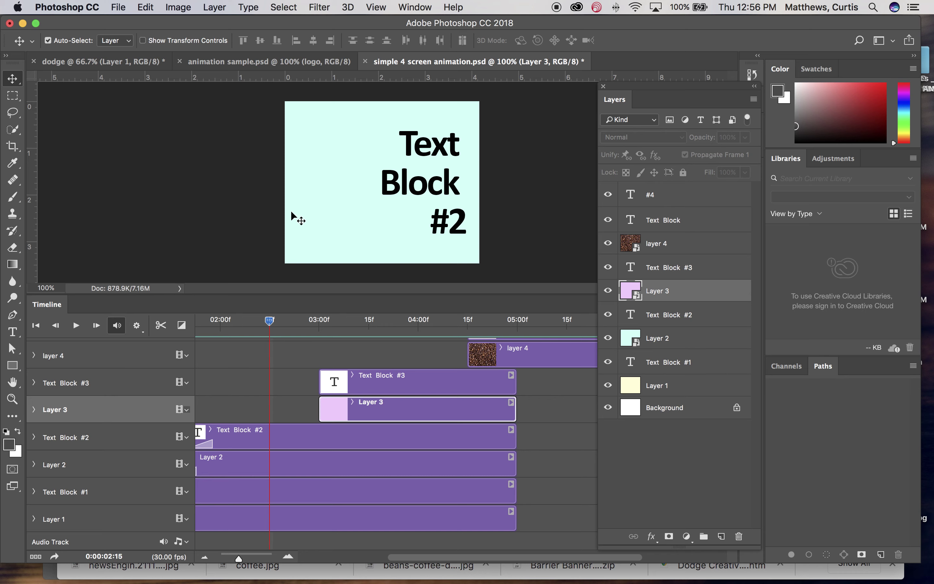
pyautogui.click(34, 410)
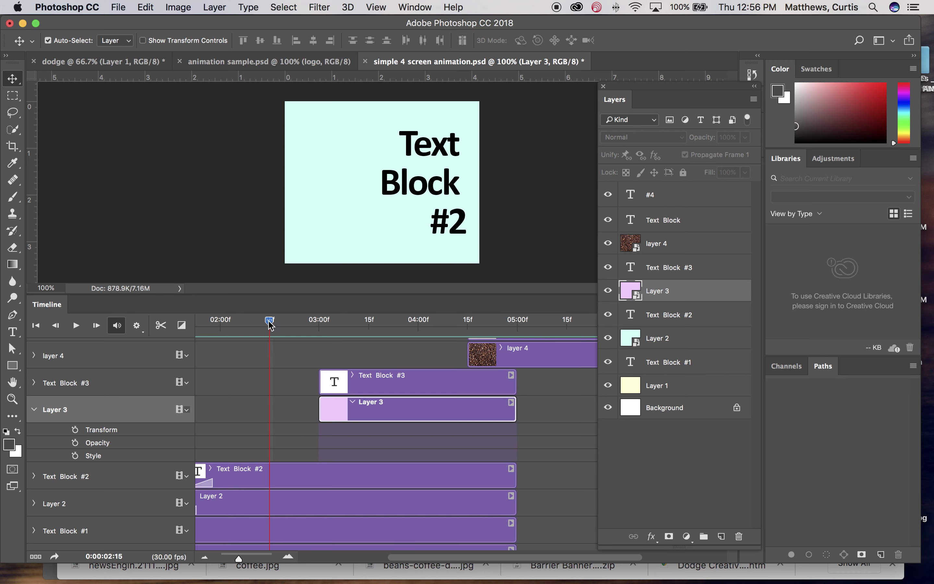
pyautogui.moveTo(270, 324); pyautogui.dragTo(319, 330)
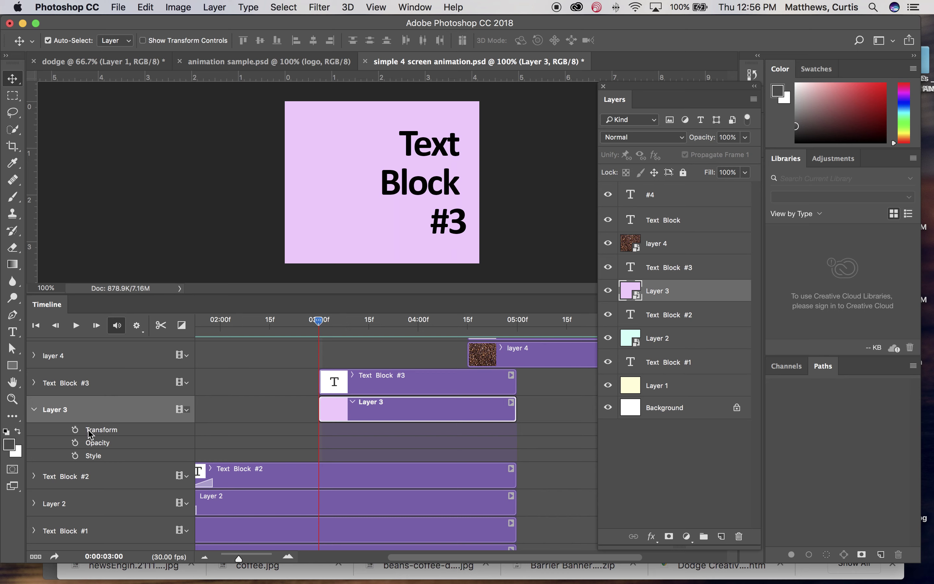
pyautogui.click(75, 430)
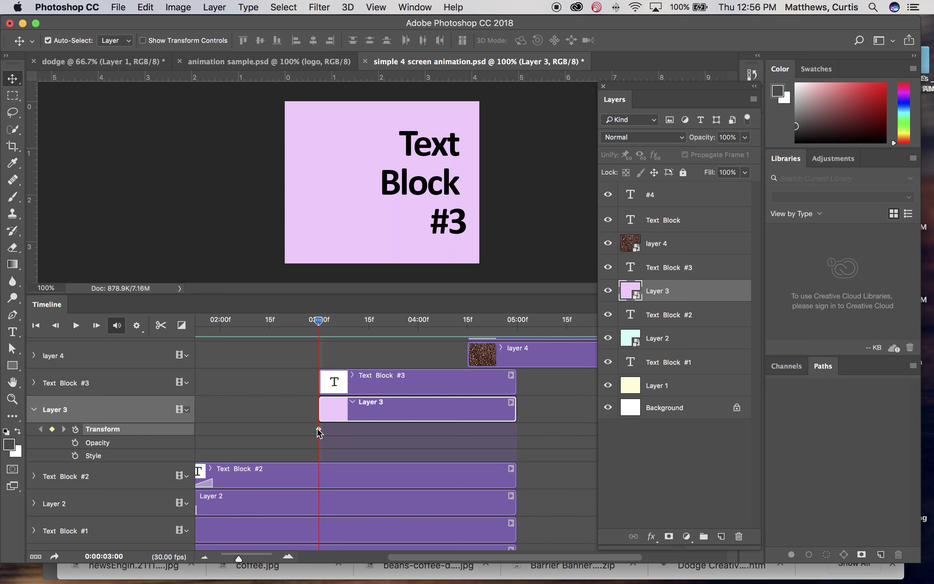
pyautogui.press('super+z')
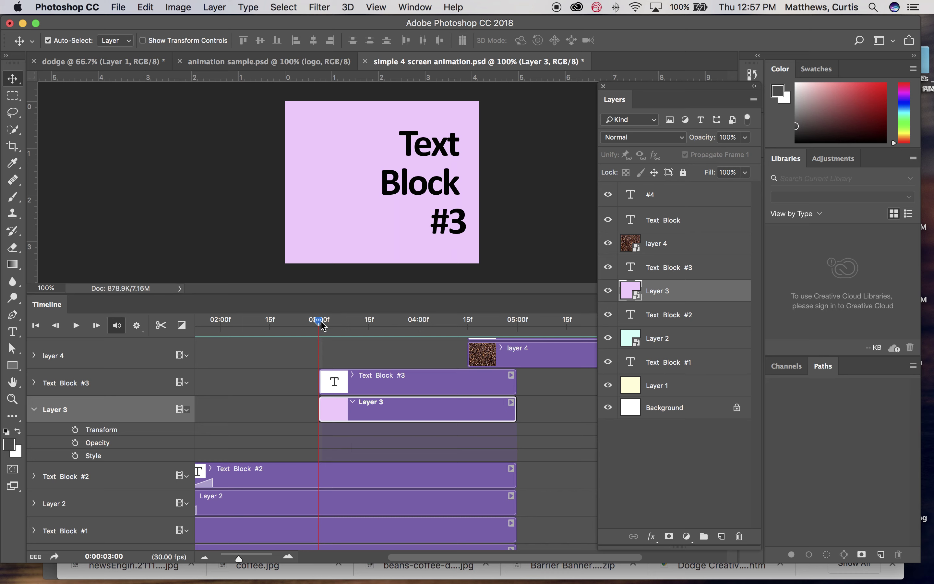
pyautogui.moveTo(320, 322); pyautogui.dragTo(347, 328)
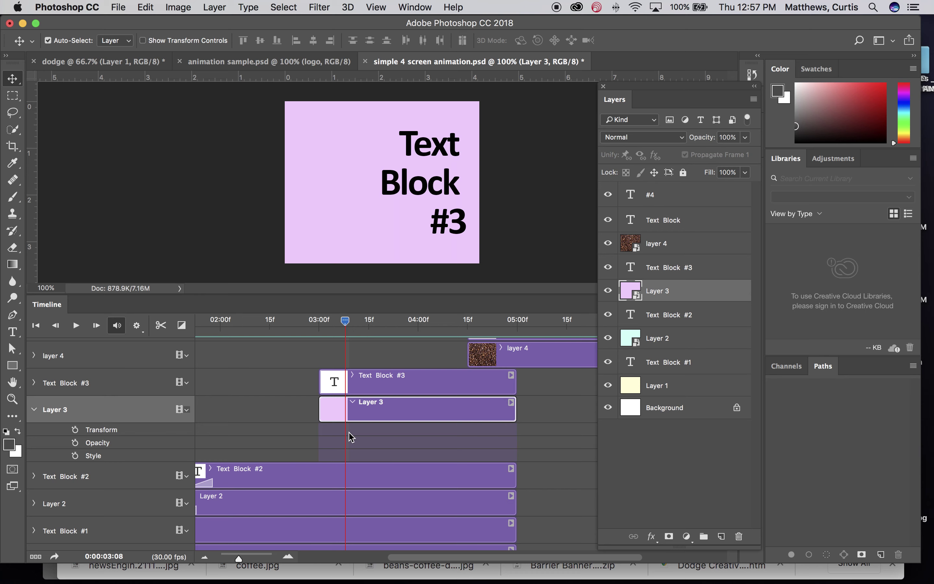
pyautogui.click(76, 430)
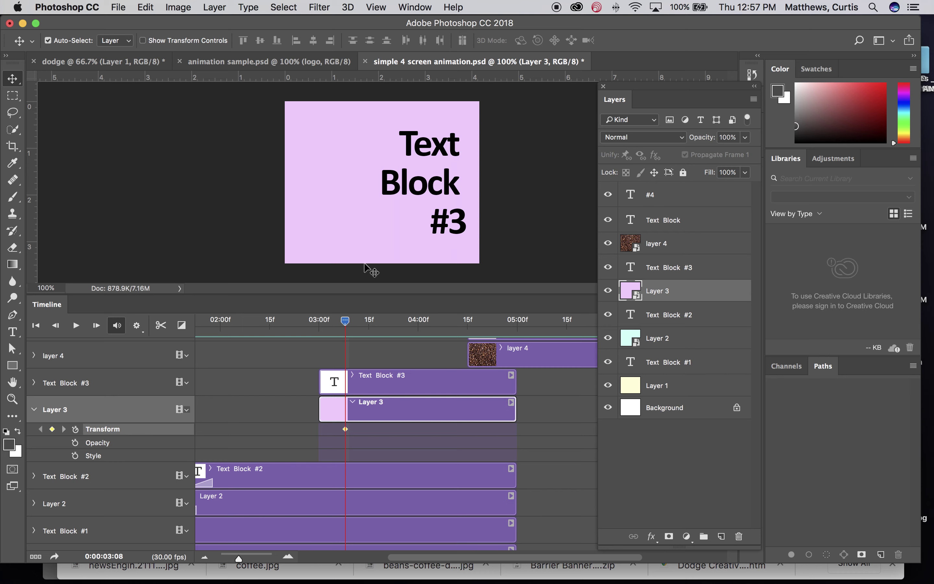
# - Add a Layer 3 Transform keyframe at 03:00, Free Transform the layer off the canvas's right edge, and preview the slide-in
pyautogui.moveTo(346, 323); pyautogui.dragTo(318, 323)
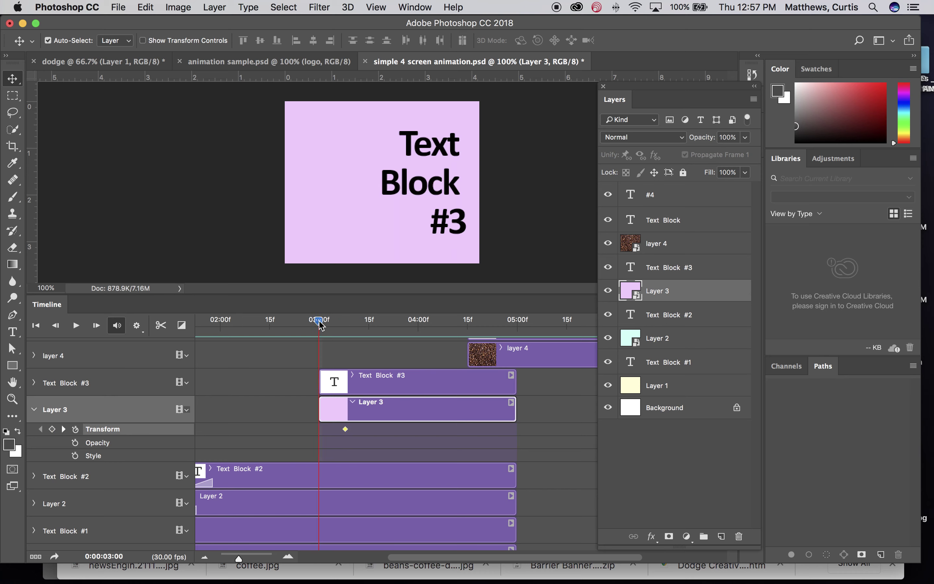
pyautogui.click(52, 429)
pyautogui.click(146, 7)
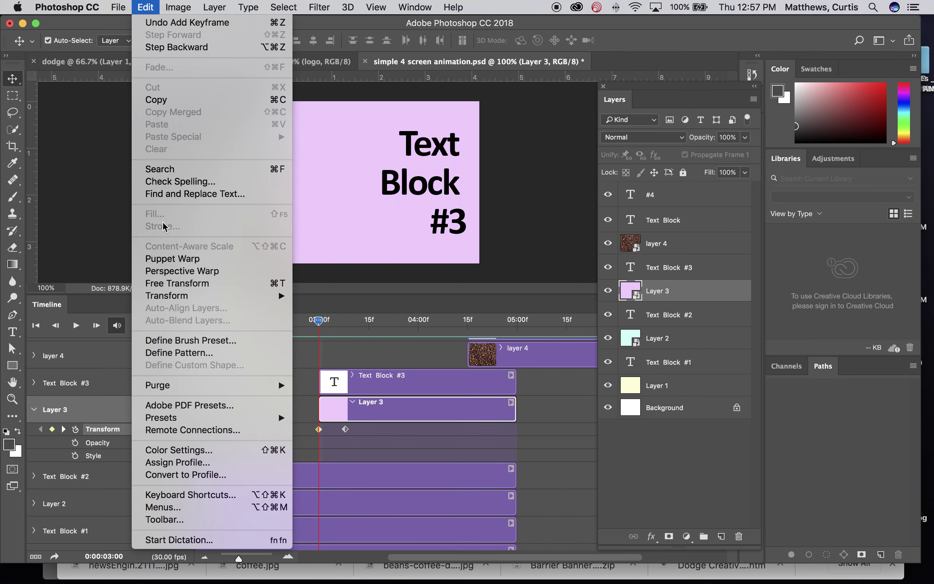
pyautogui.click(170, 288)
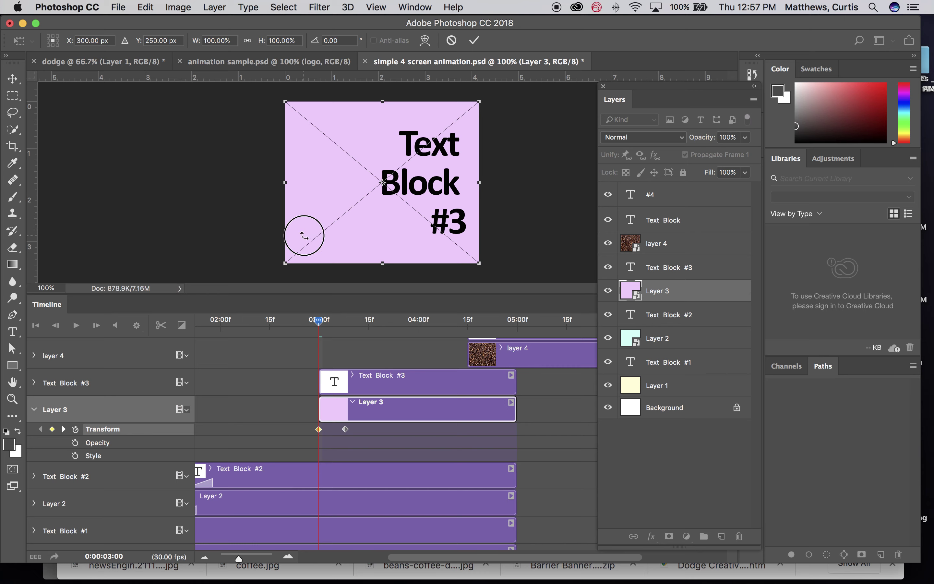
pyautogui.moveTo(304, 236); pyautogui.dragTo(508, 236)
pyautogui.press('Return')
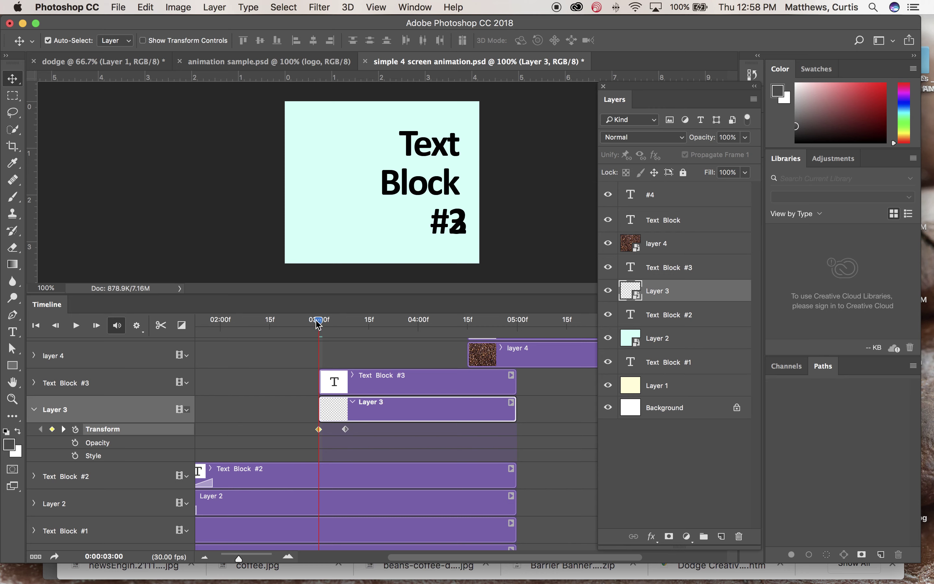
pyautogui.moveTo(319, 321); pyautogui.dragTo(211, 324)
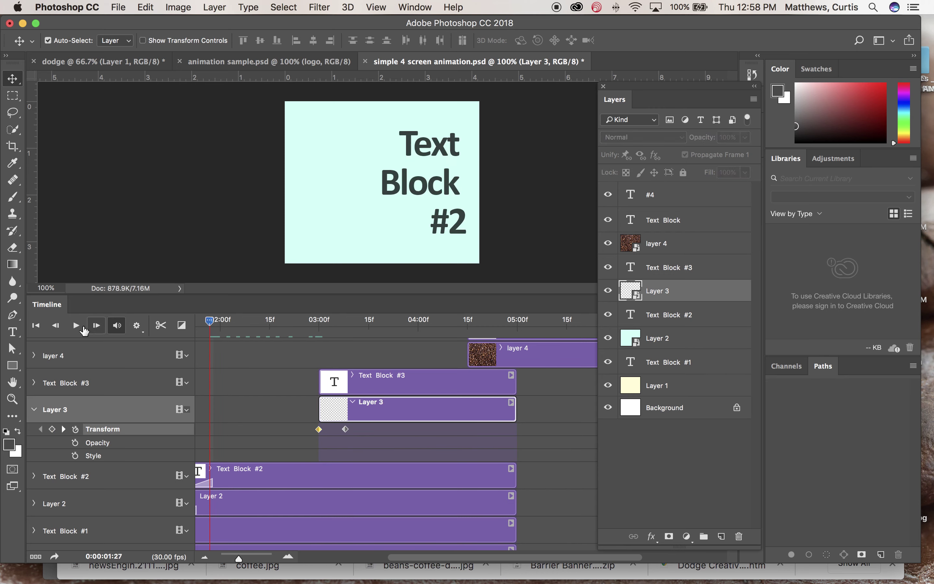
pyautogui.click(76, 326)
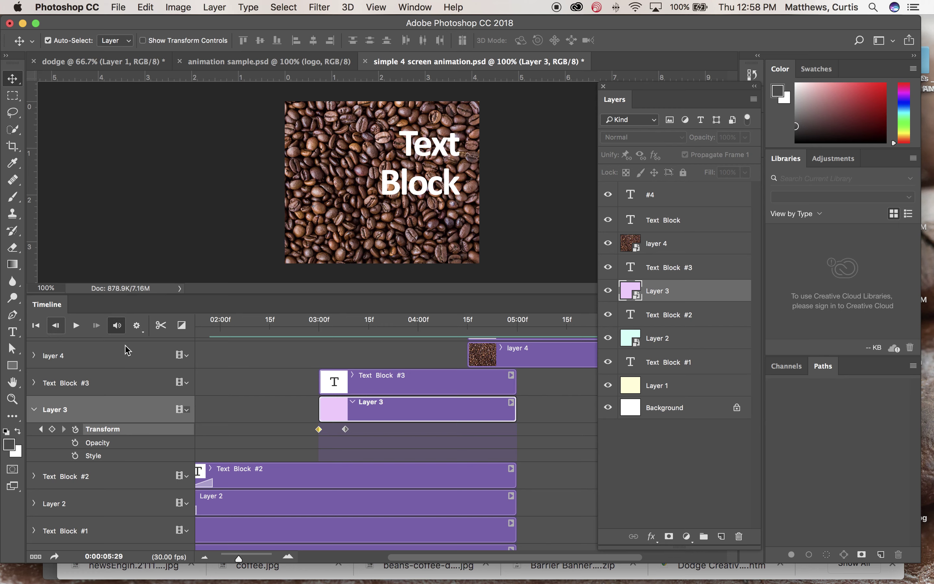
# - Enable Transform keyframing on the Text Block #3 clip with a keyframe at 03:12, keeping the text in its current position
pyautogui.click(378, 382)
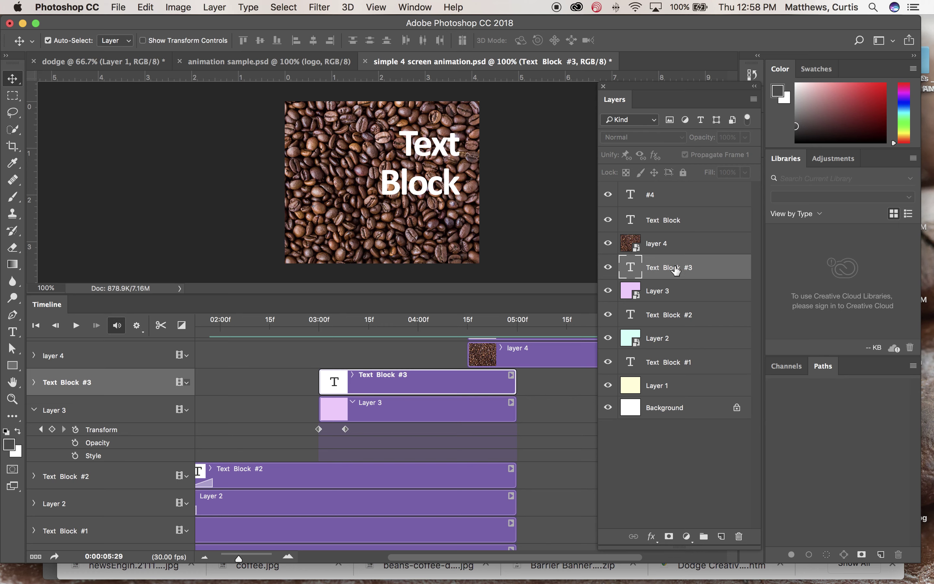
pyautogui.click(34, 383)
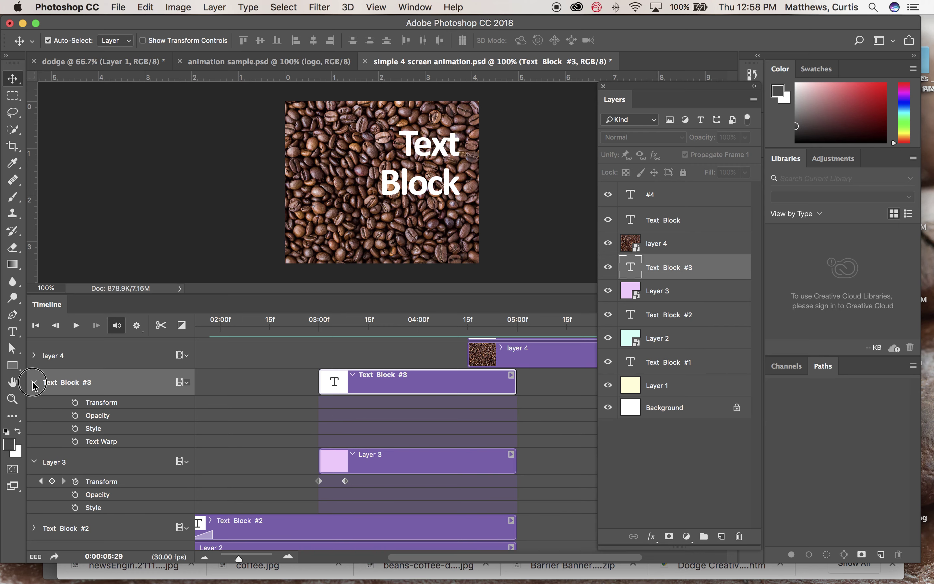
pyautogui.click(34, 328)
pyautogui.moveTo(205, 323); pyautogui.dragTo(553, 348)
pyautogui.hscroll(5, 436, 467)
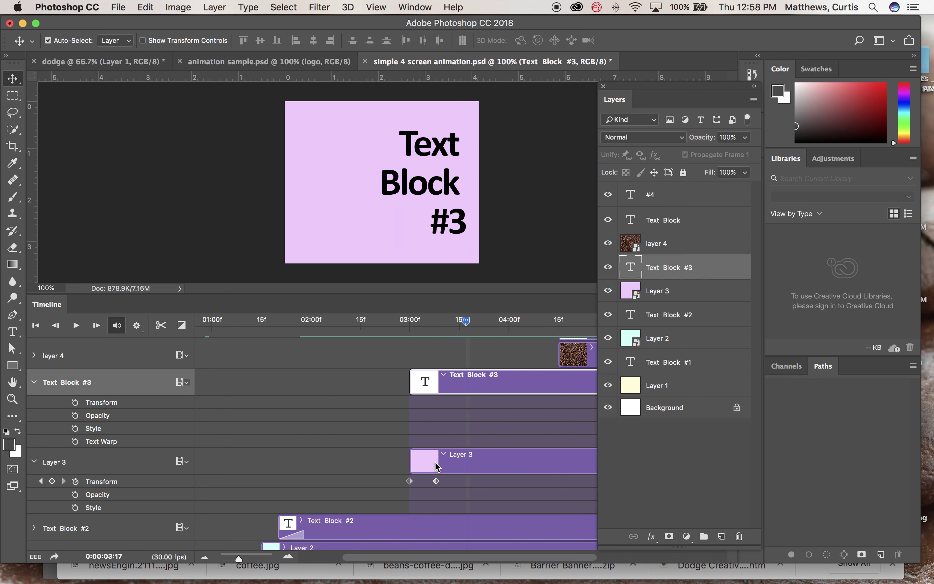
pyautogui.moveTo(414, 323)
pyautogui.mouseDown()
pyautogui.moveTo(386, 324)
pyautogui.moveTo(399, 325)
pyautogui.mouseUp()
pyautogui.hscroll(-1, 396, 344)
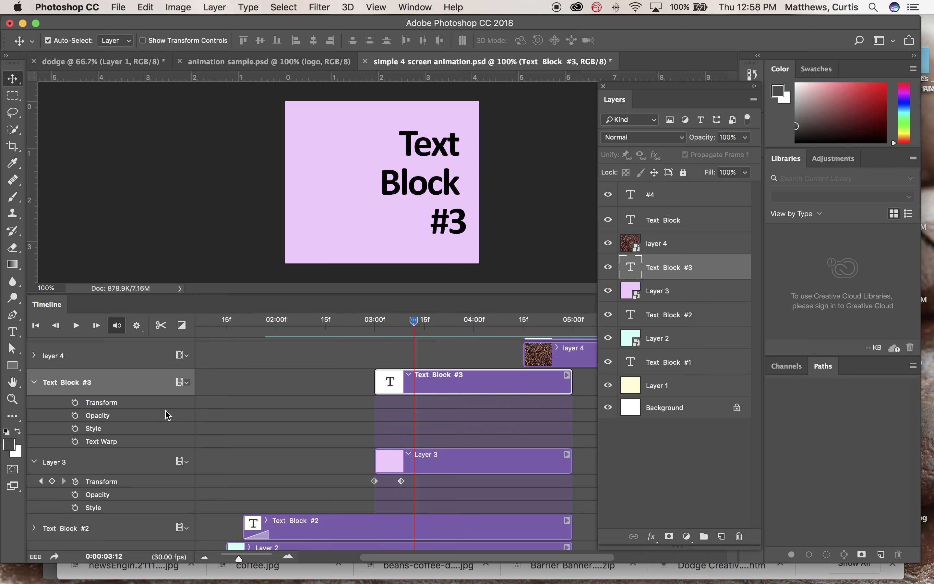
pyautogui.click(75, 402)
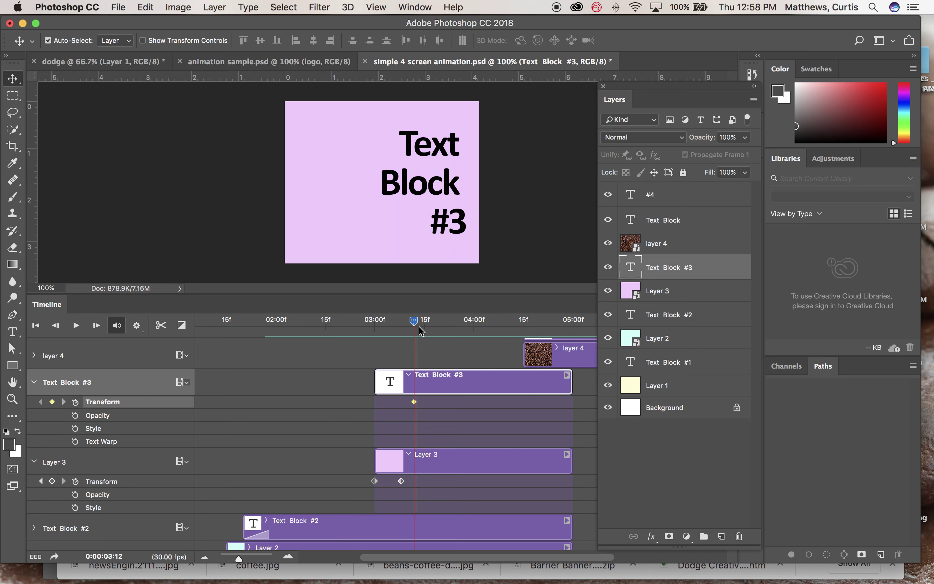
# - Add a Text Block #3 Transform keyframe at 03:03 and Free Transform the text off the canvas's left edge, to about X -164 px
pyautogui.moveTo(417, 325); pyautogui.dragTo(387, 323)
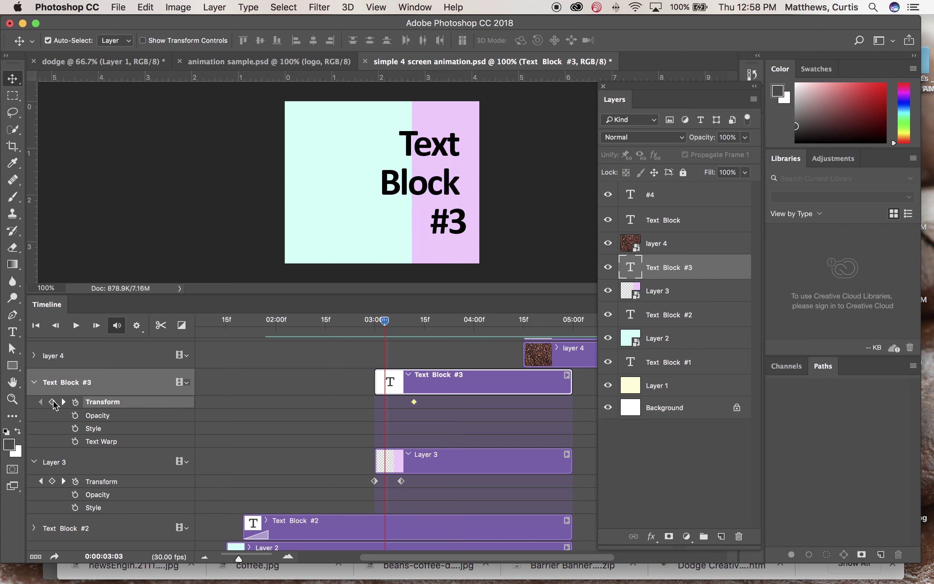
pyautogui.scroll(1, 53, 404)
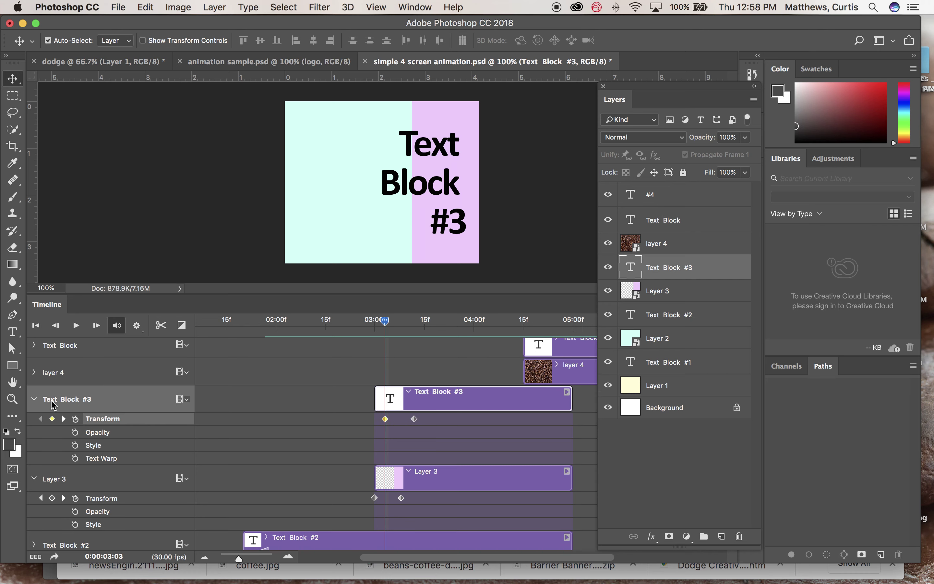
pyautogui.click(136, 5)
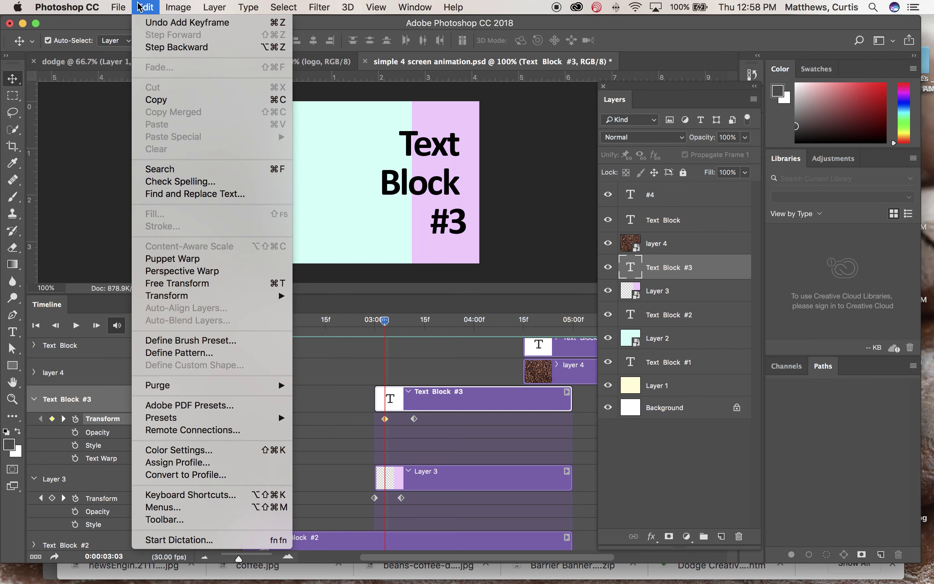
pyautogui.click(199, 285)
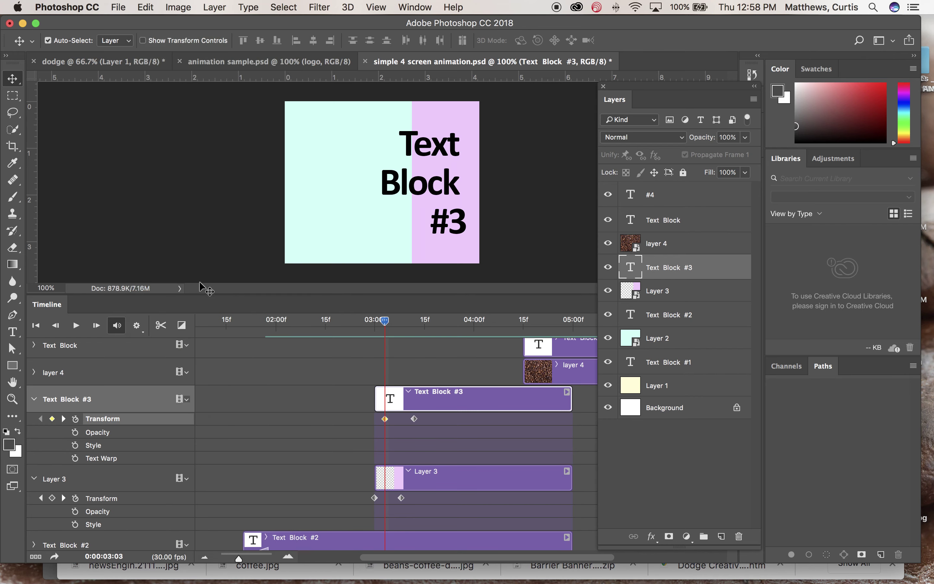
pyautogui.moveTo(401, 190); pyautogui.dragTo(210, 186)
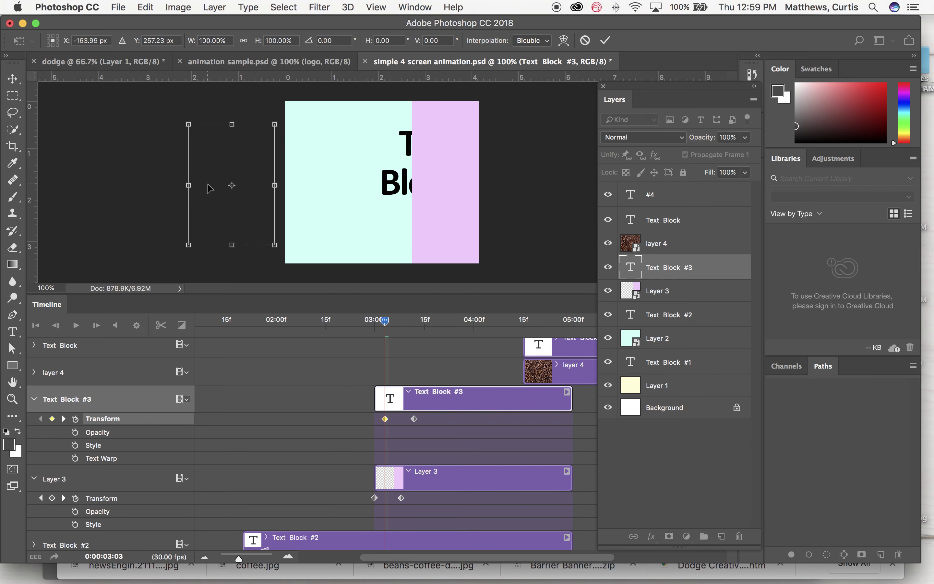
pyautogui.press('Return')
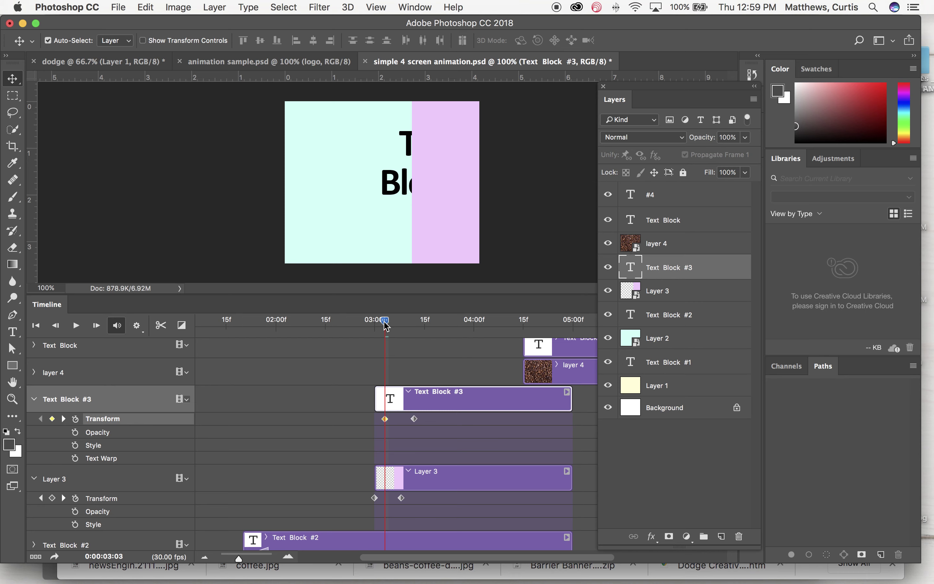
# - Play the animation from 01:13 to check how Layer 3 and Text Block #3 slide in
pyautogui.moveTo(386, 325); pyautogui.dragTo(221, 323)
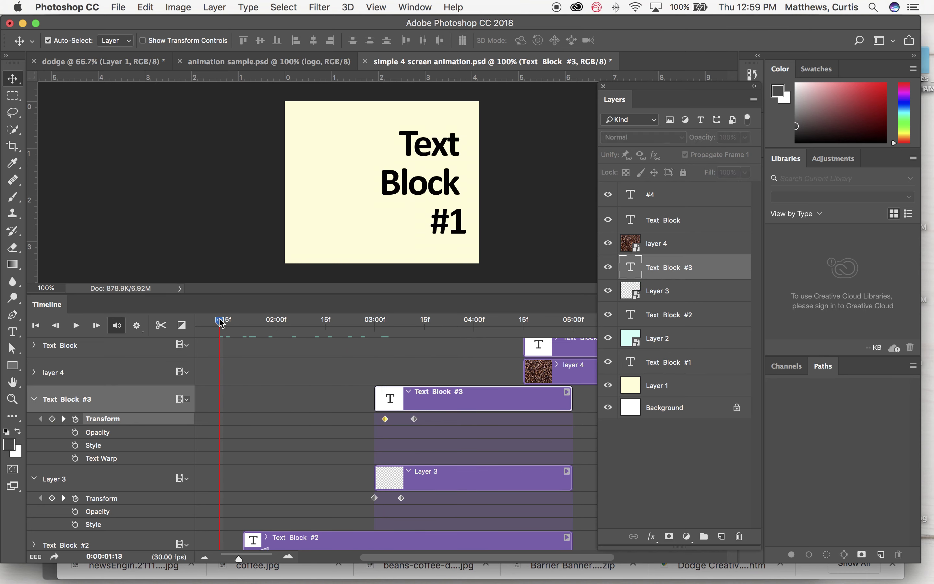
pyautogui.press('space')
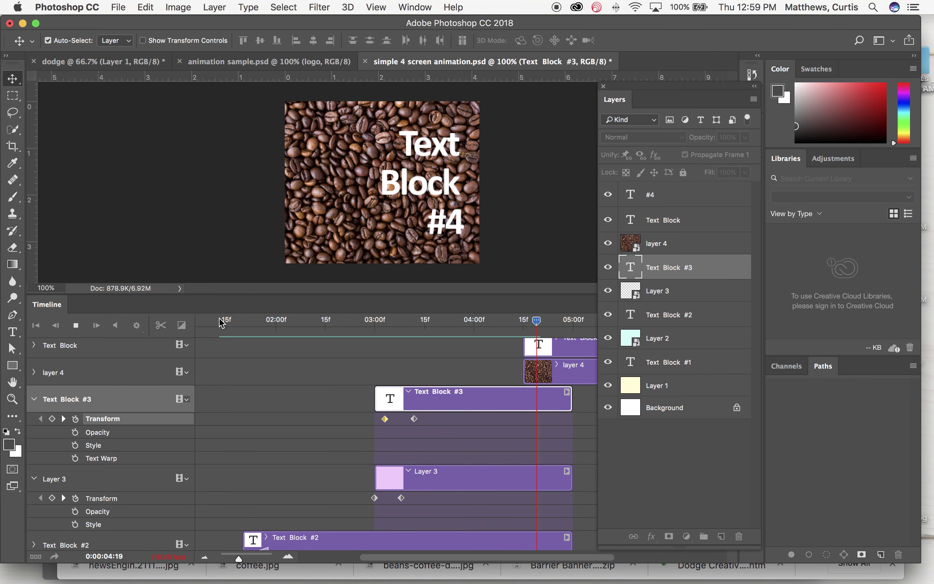
pyautogui.scroll(2, 483, 413)
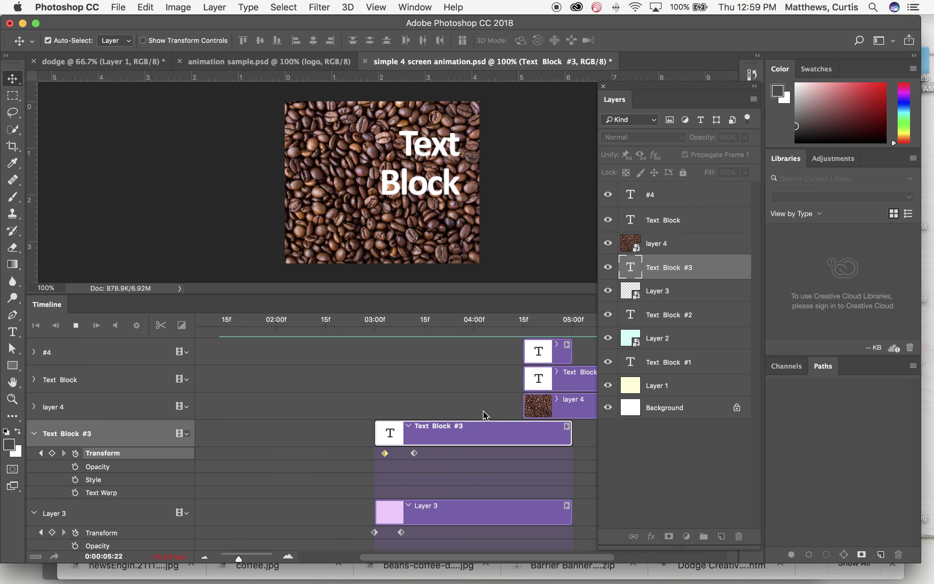
# - Apply a 0.25 s Fade transition to the start of the layer 4 and Text Block clips, and select the #4 clip
pyautogui.scroll(-1, 485, 415)
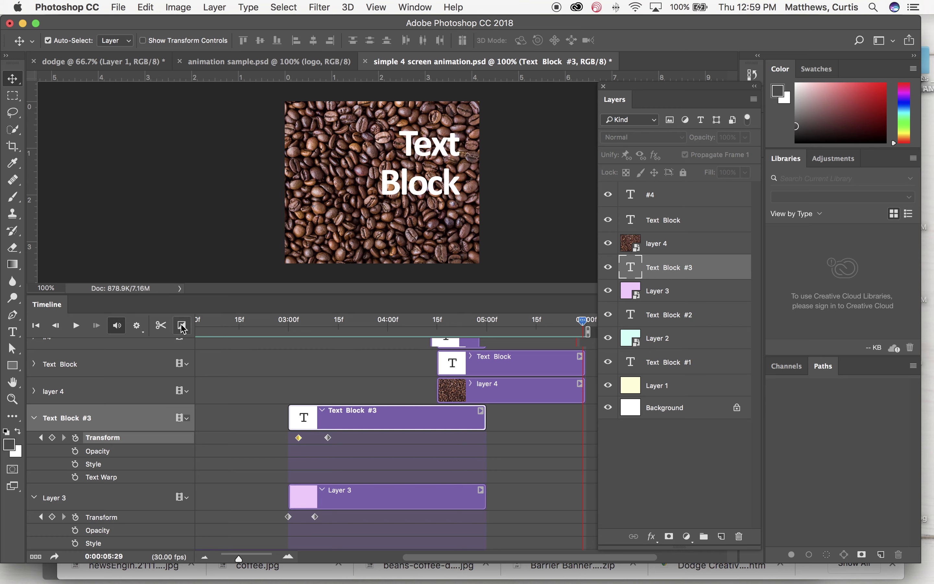
pyautogui.click(523, 393)
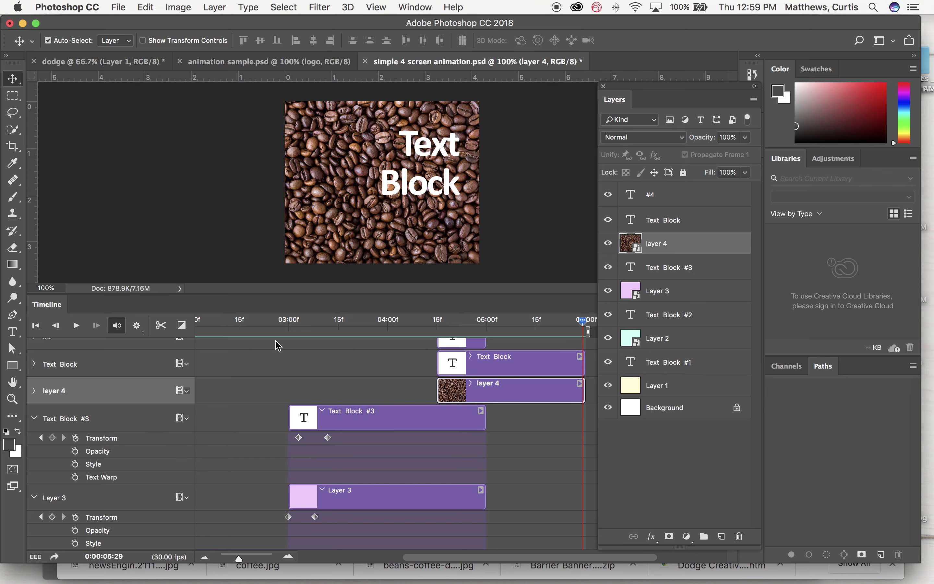
pyautogui.click(181, 326)
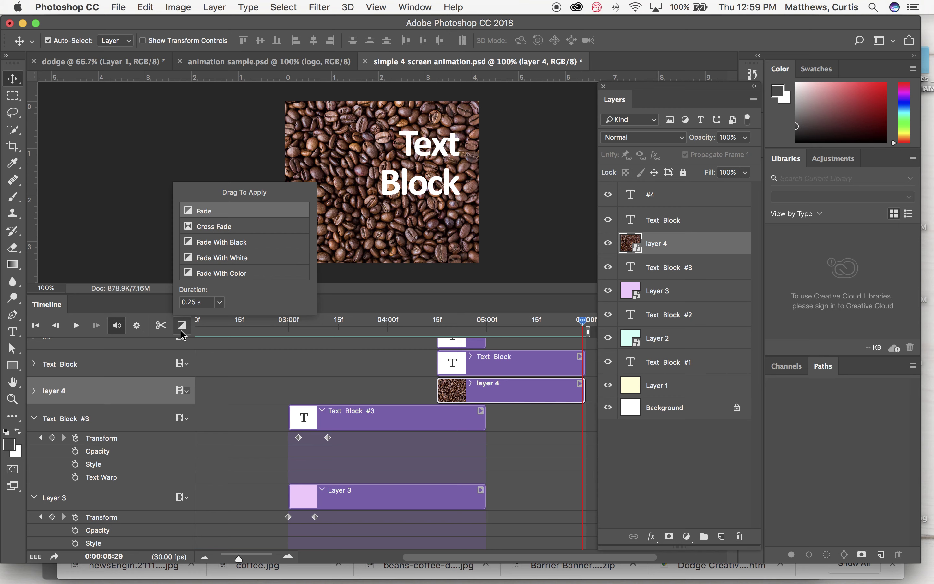
pyautogui.click(150, 294)
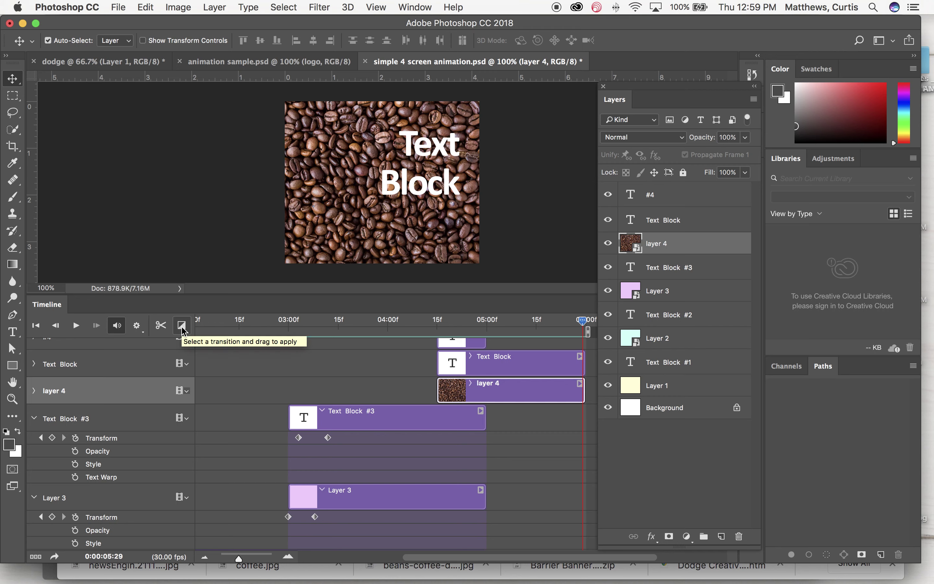
pyautogui.click(182, 326)
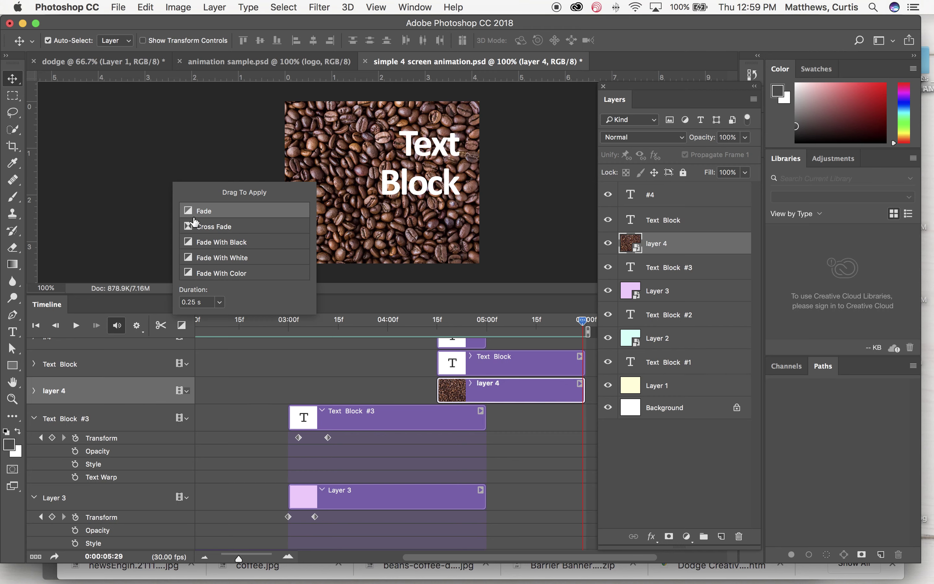
pyautogui.moveTo(189, 213); pyautogui.dragTo(425, 386)
pyautogui.moveTo(189, 213); pyautogui.dragTo(455, 370)
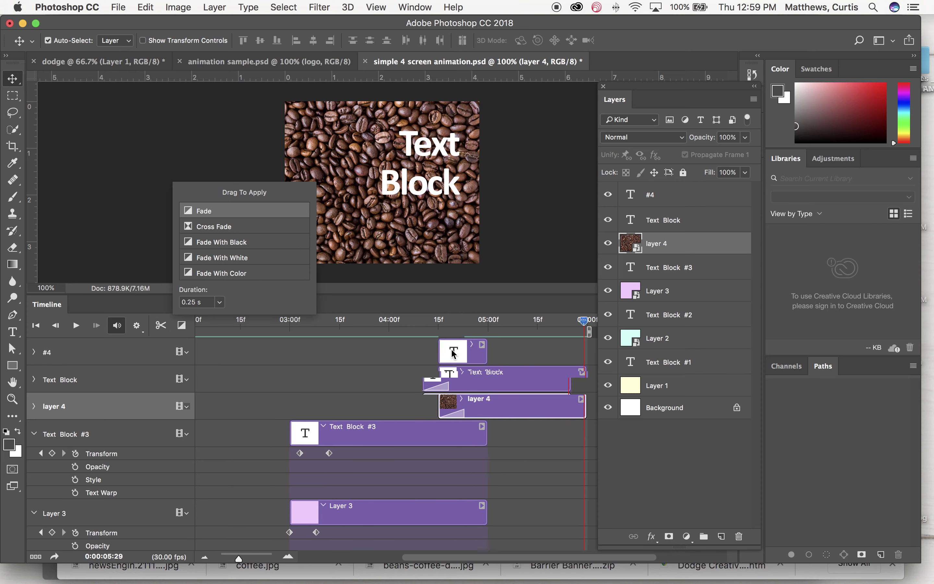
pyautogui.click(453, 353)
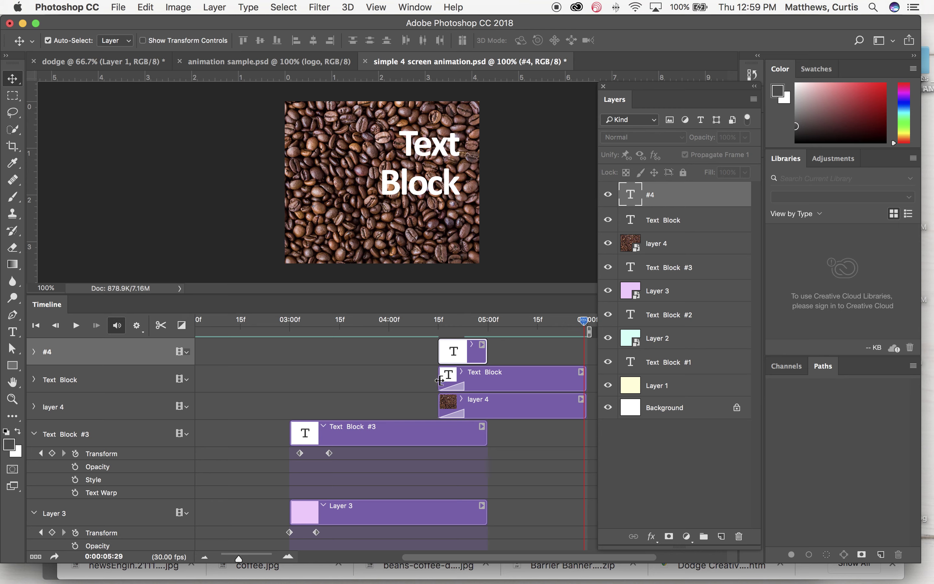
# - Start the Text Block clip slightly after the layer 4 clip, and make the #4 clip run from about 04:27 to the animation's end
pyautogui.moveTo(440, 381); pyautogui.dragTo(451, 381)
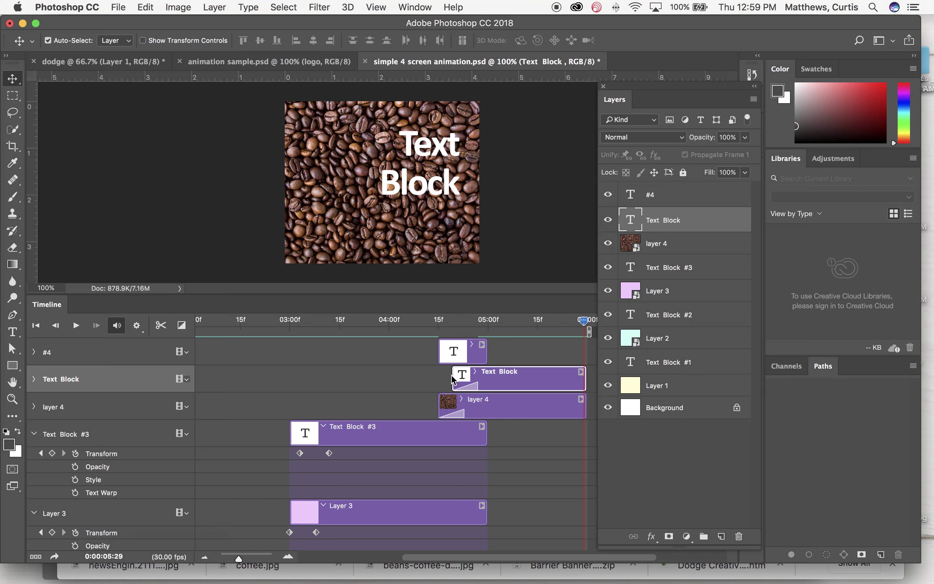
pyautogui.moveTo(441, 353); pyautogui.dragTo(578, 363)
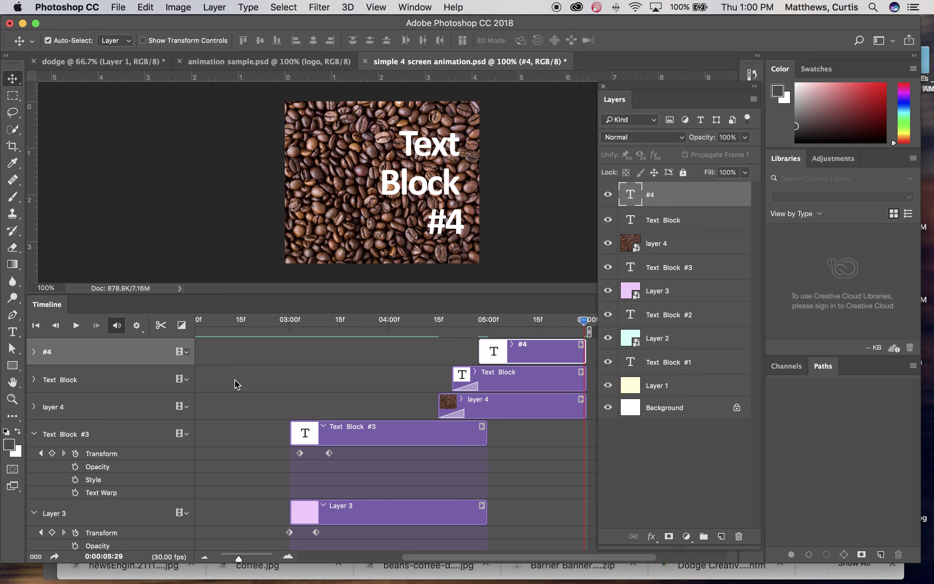
# - Enable Transform keyframing on the #4 clip with a keyframe at 05:07, keeping the text in its current position
pyautogui.click(34, 351)
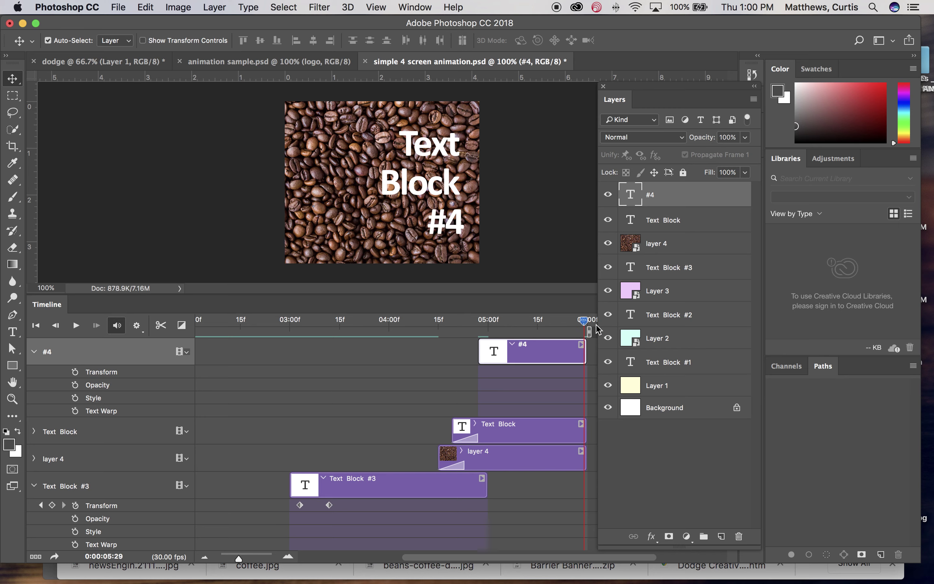
pyautogui.moveTo(583, 324); pyautogui.dragTo(511, 324)
pyautogui.click(75, 372)
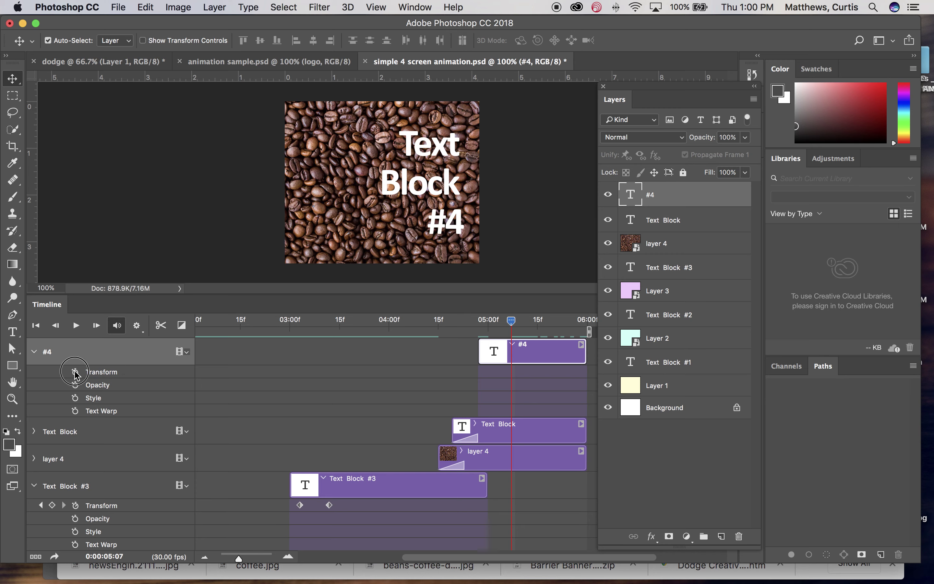
# - Add a #4 Transform keyframe at 04:27 and Free Transform the text straight down off the canvas's bottom edge
pyautogui.moveTo(512, 327); pyautogui.dragTo(478, 326)
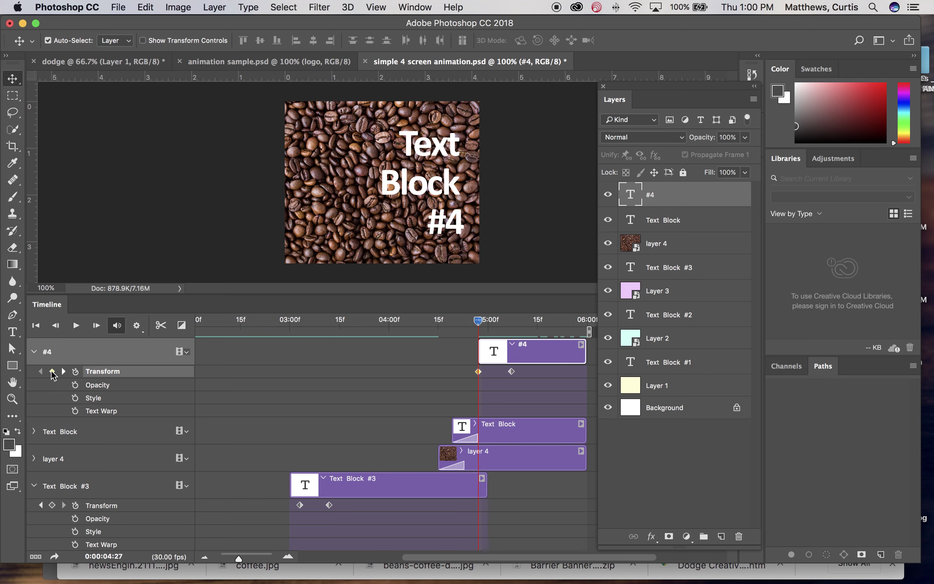
pyautogui.click(146, 6)
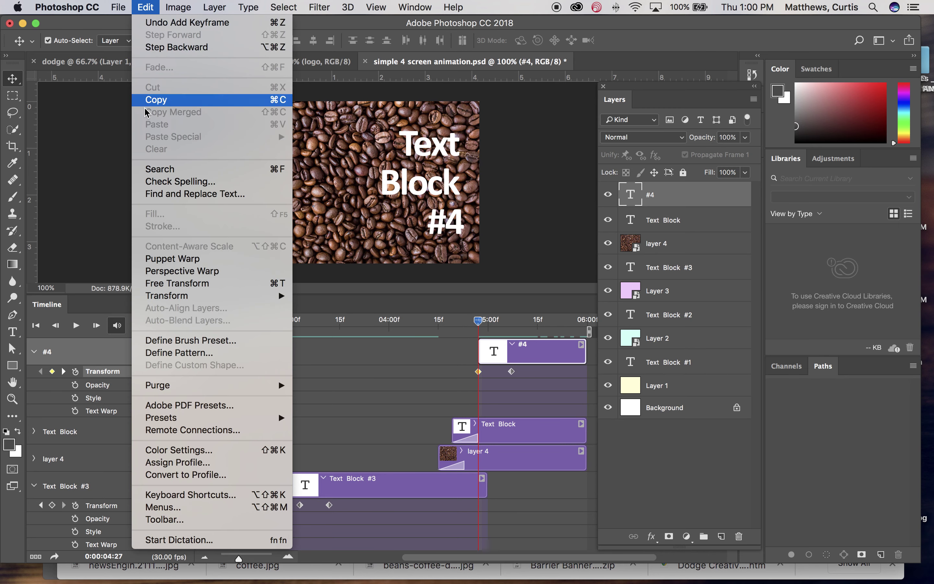
pyautogui.click(176, 283)
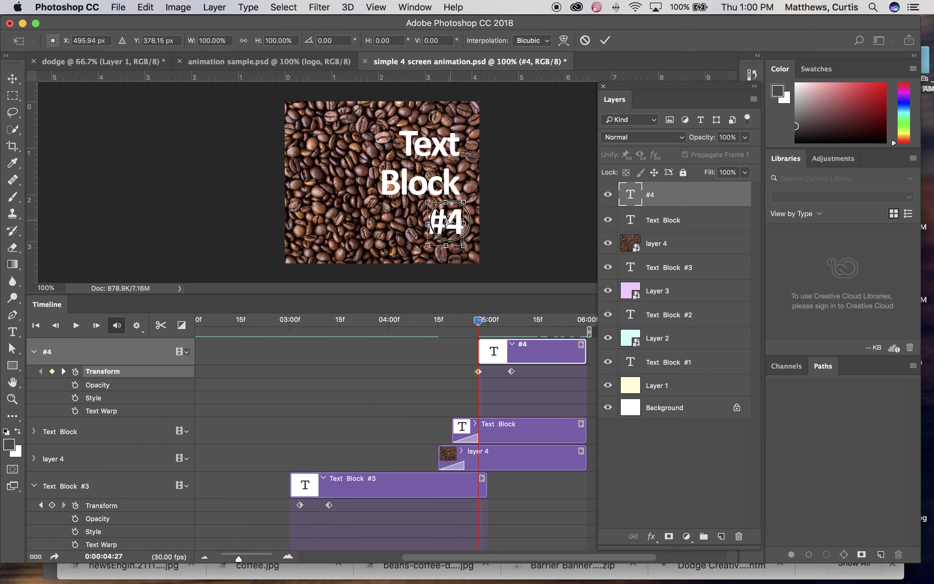
pyautogui.moveTo(446, 224); pyautogui.dragTo(444, 287)
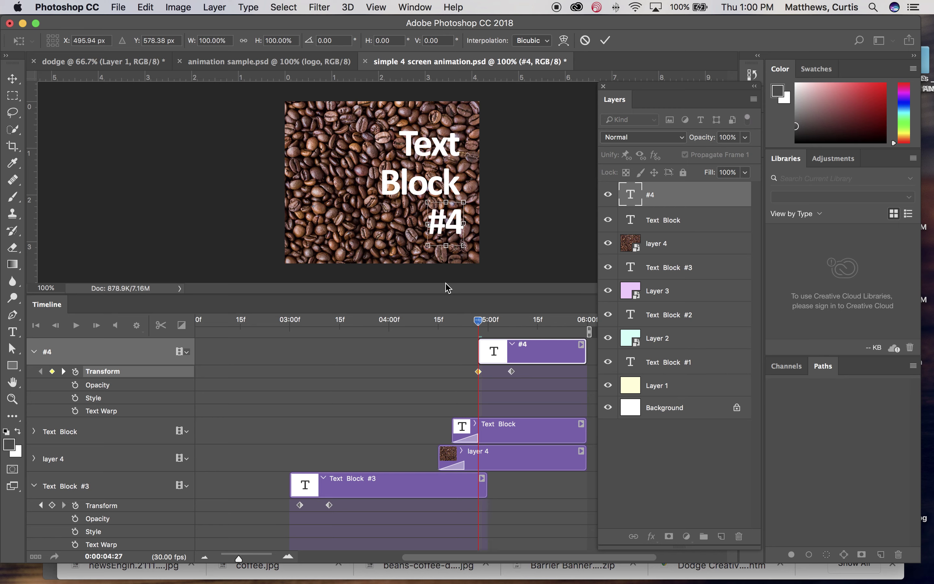
pyautogui.press('super+z')
pyautogui.moveTo(451, 220); pyautogui.dragTo(455, 279)
pyautogui.press('Return')
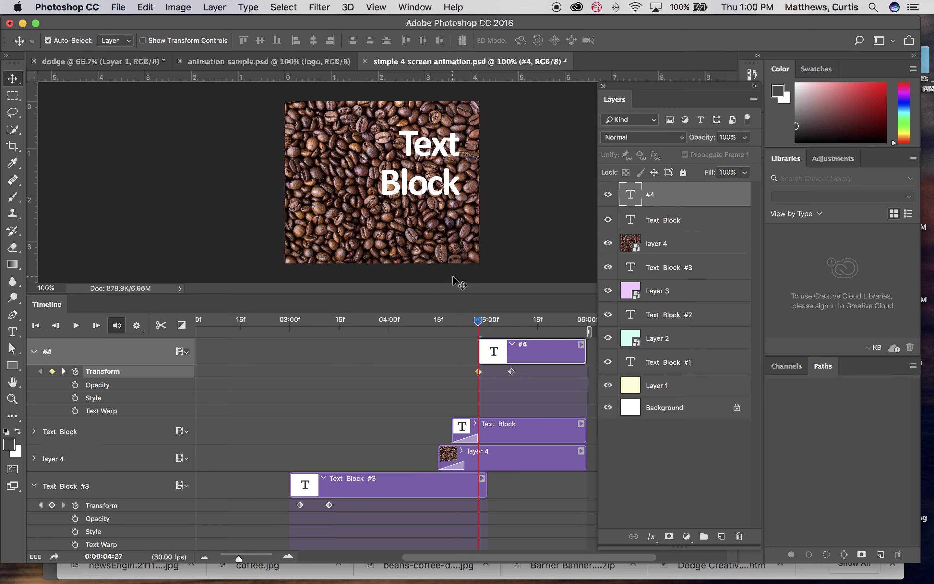
# - Play the whole animation from 00:00 to check how the #4 text slides in on the last screen
pyautogui.moveTo(478, 325); pyautogui.dragTo(52, 325)
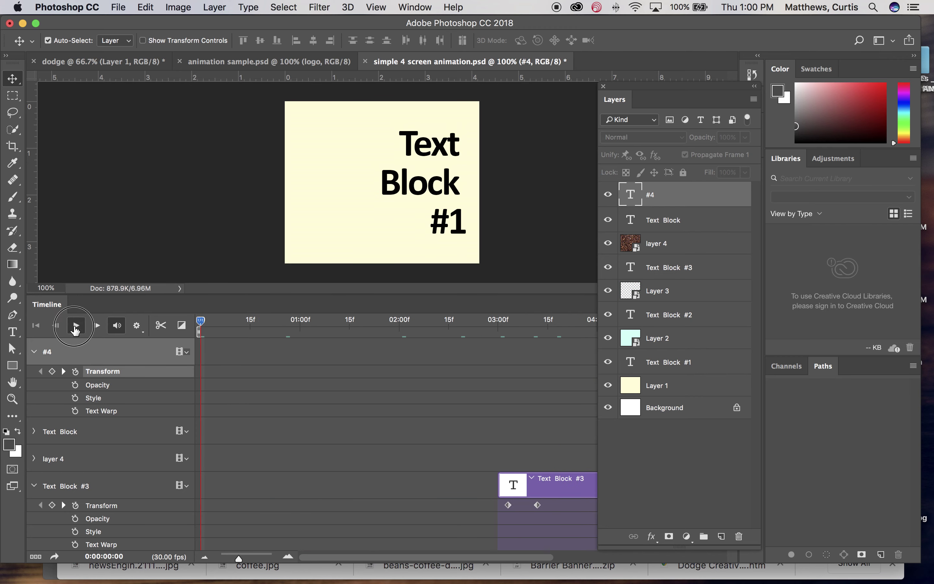
pyautogui.click(75, 327)
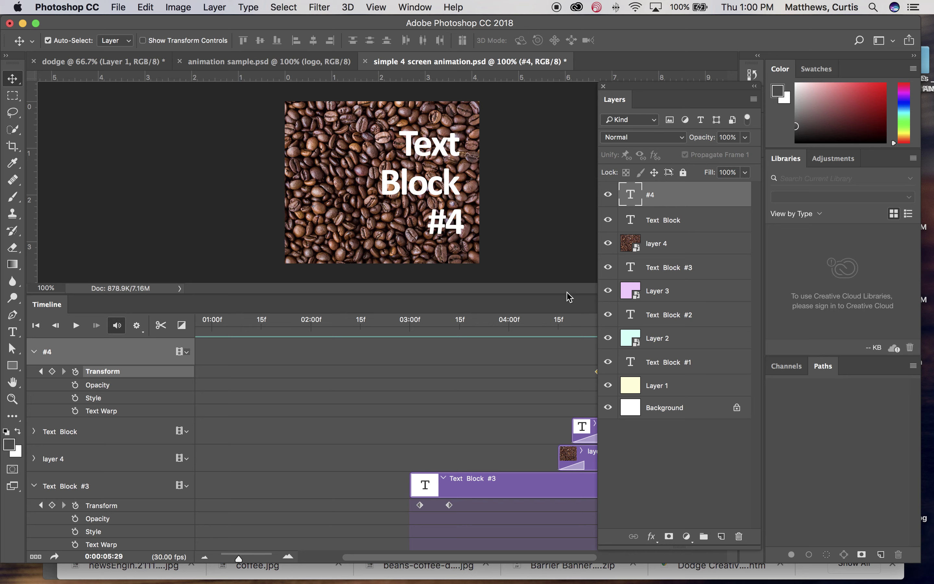
pyautogui.hscroll(5, 444, 395)
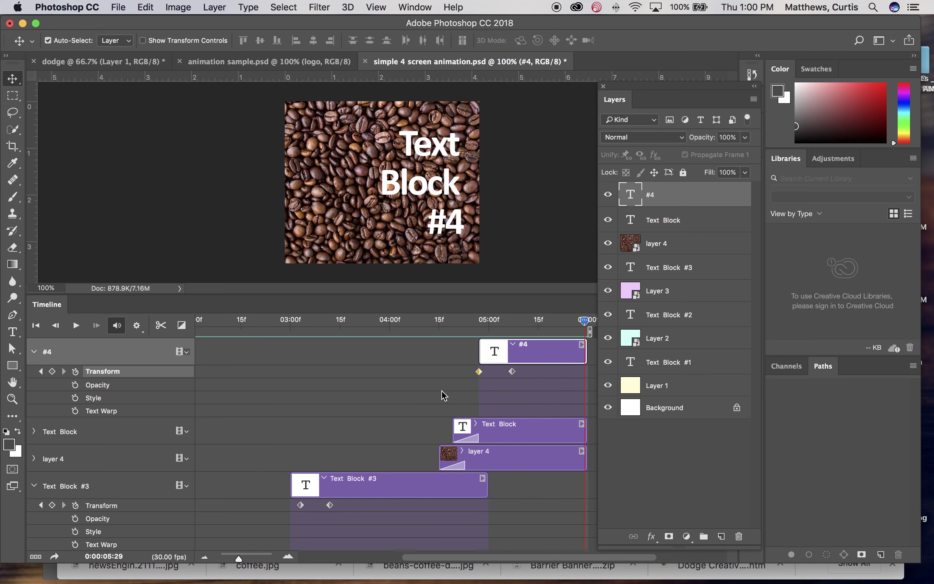
# - Add the text "CLICK ME" near the canvas's lower-left corner at 05:29 and set its font size to 12 pt
pyautogui.hscroll(3, 443, 393)
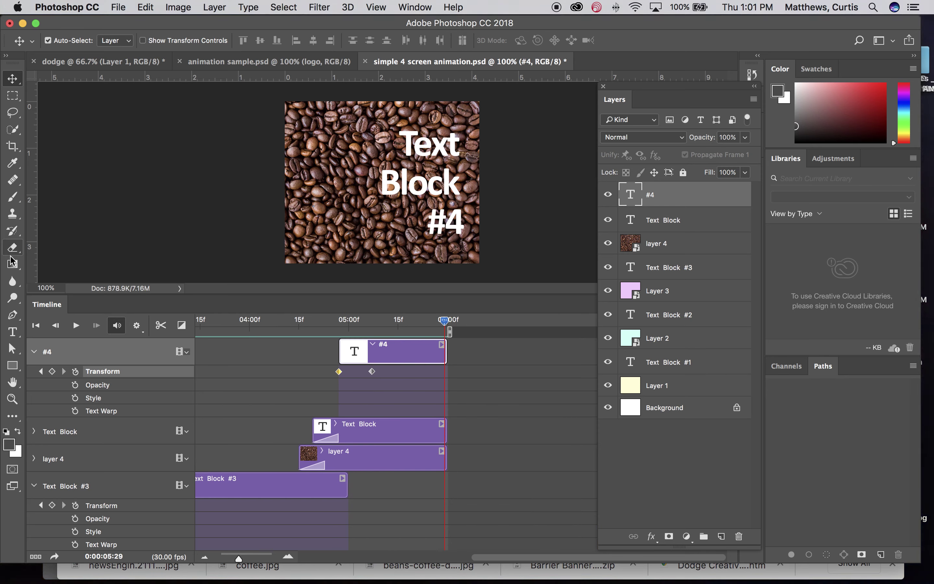
pyautogui.click(12, 332)
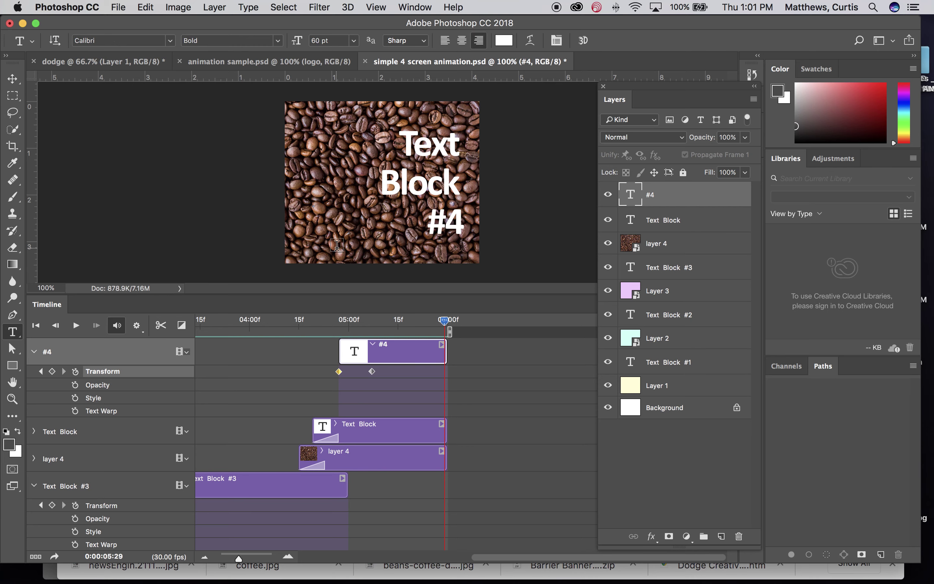
pyautogui.click(313, 236)
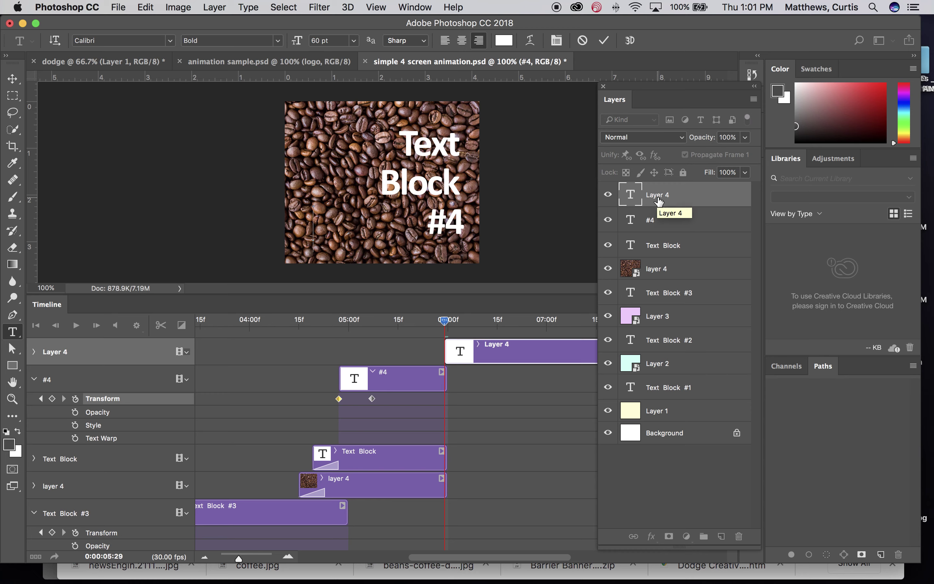
pyautogui.write('WELCOME')
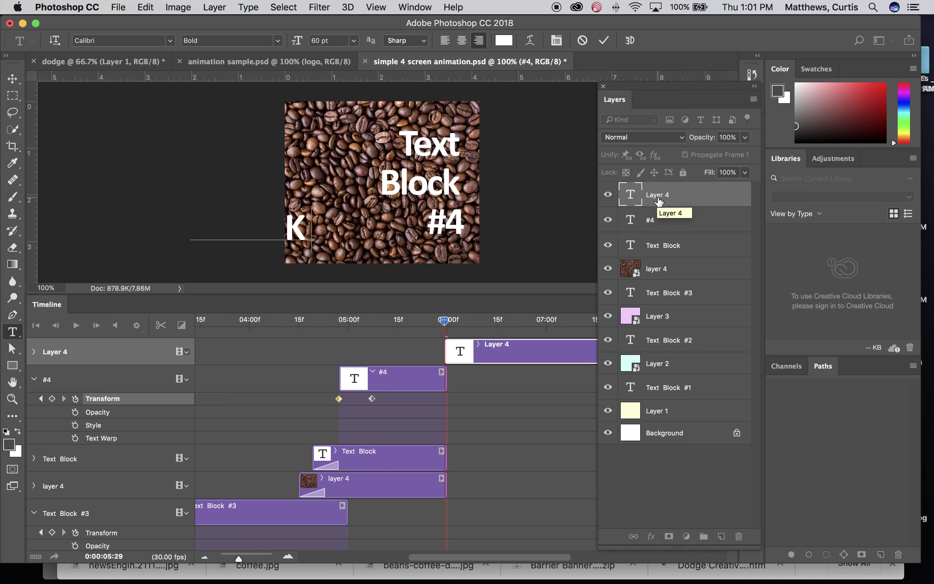
pyautogui.press('super+a')
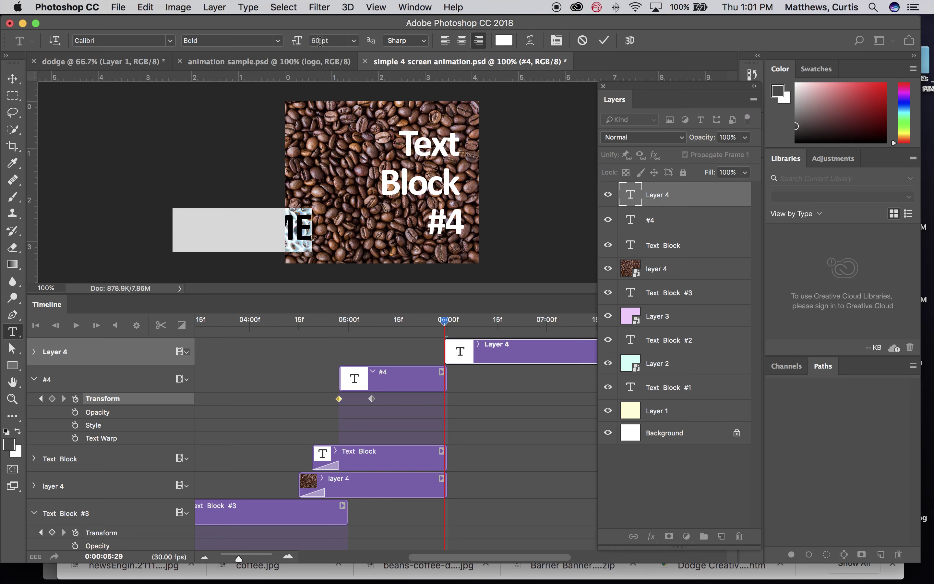
pyautogui.click(320, 40)
pyautogui.write('14')
pyautogui.press('Return')
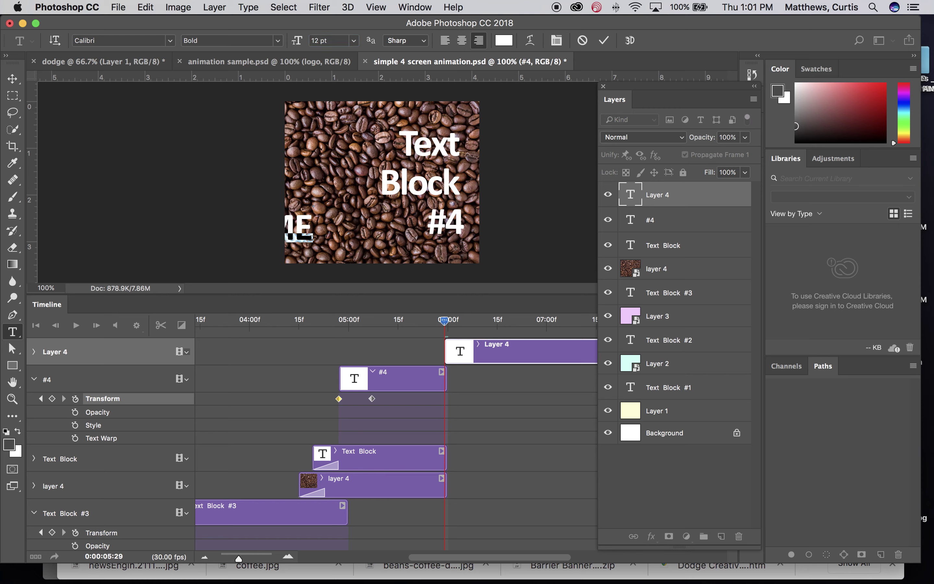
# - Shift the CLICK ME text inward from the canvas's left edge and add an extra space between its two words
pyautogui.click(13, 79)
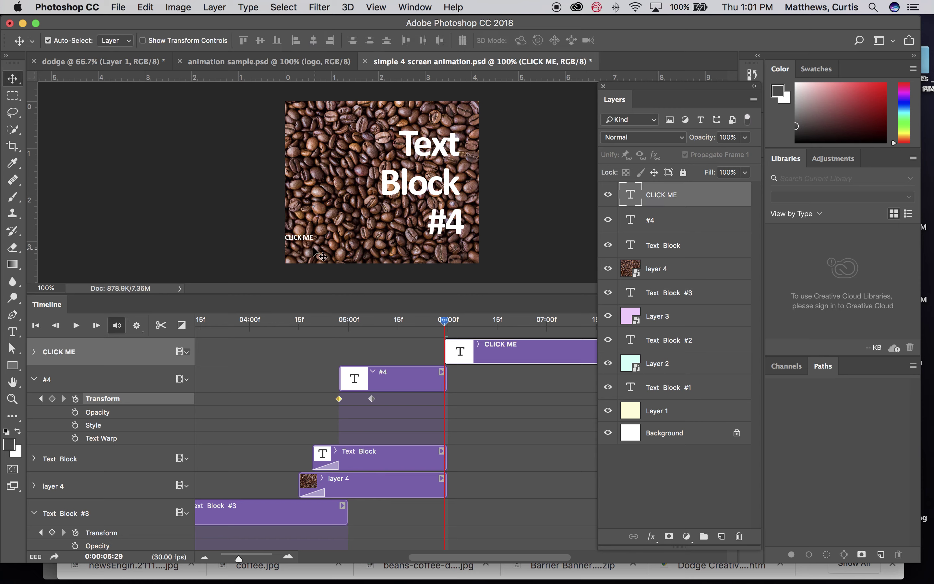
pyautogui.moveTo(298, 239); pyautogui.dragTo(336, 240)
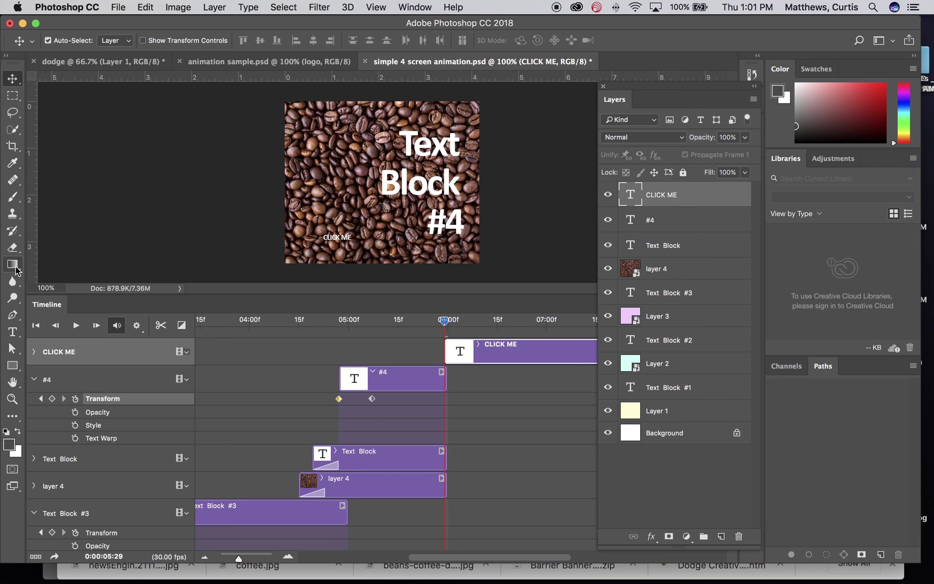
pyautogui.click(14, 332)
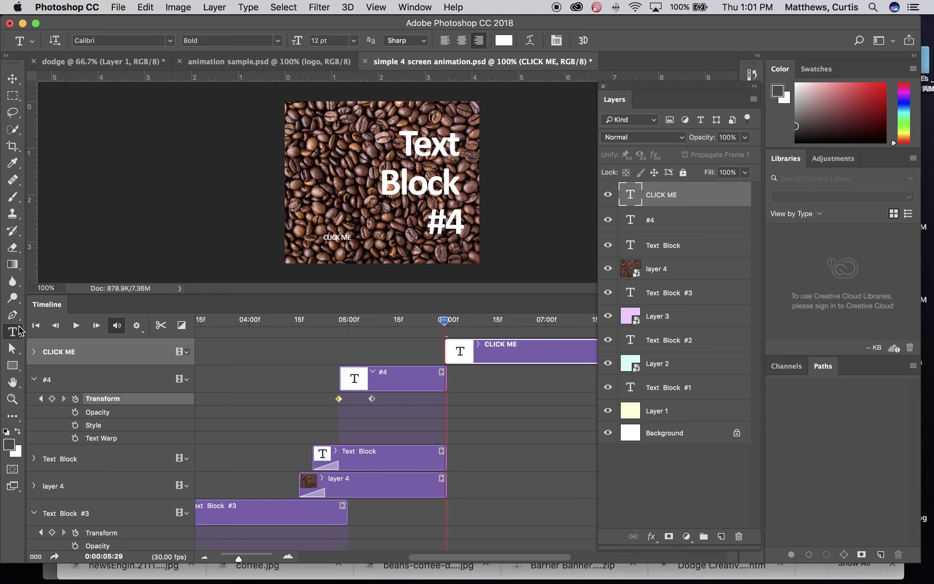
pyautogui.doubleClick(335, 237)
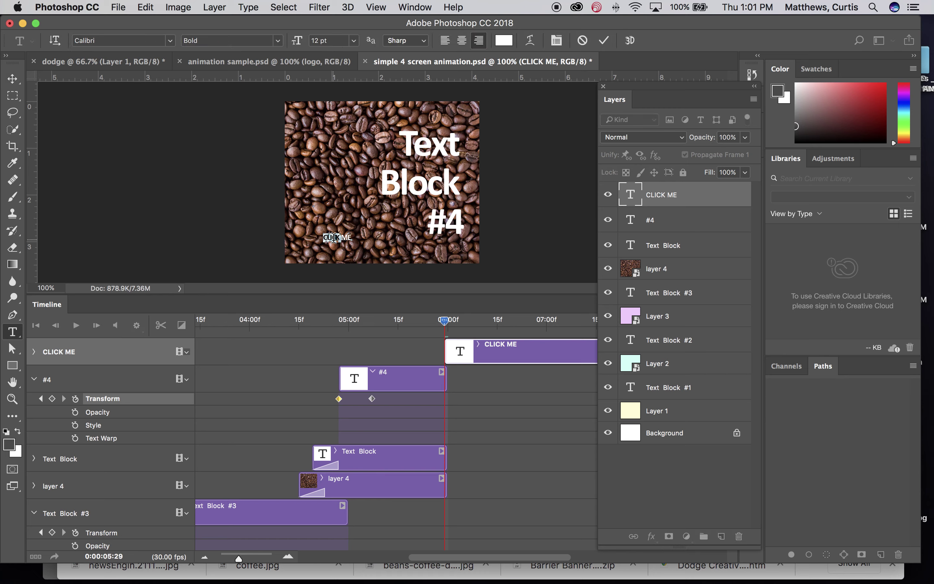
pyautogui.write('LICK')
pyautogui.click(12, 79)
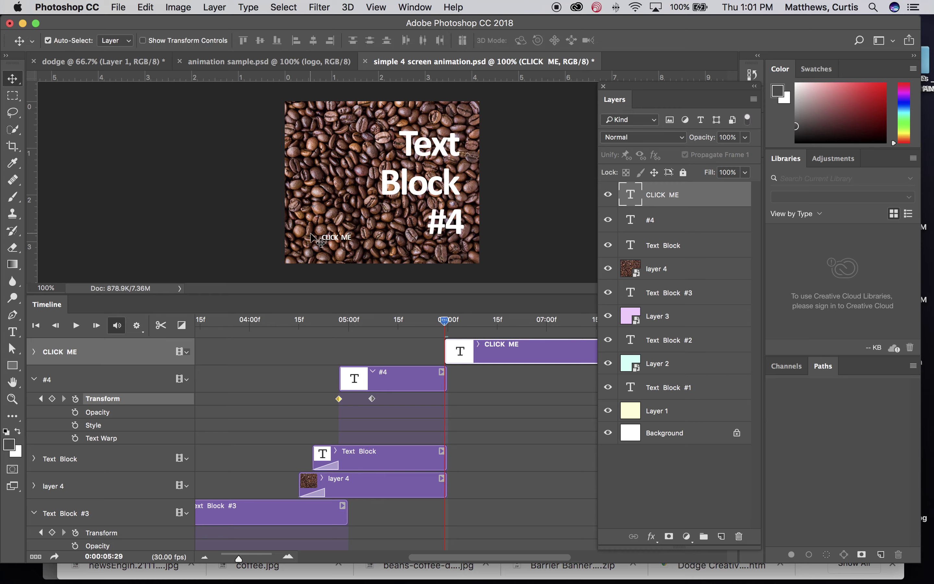
# - Create a new layer above CLICK ME and draw a rectangular marquee selection around the CLICK ME text
pyautogui.click(721, 536)
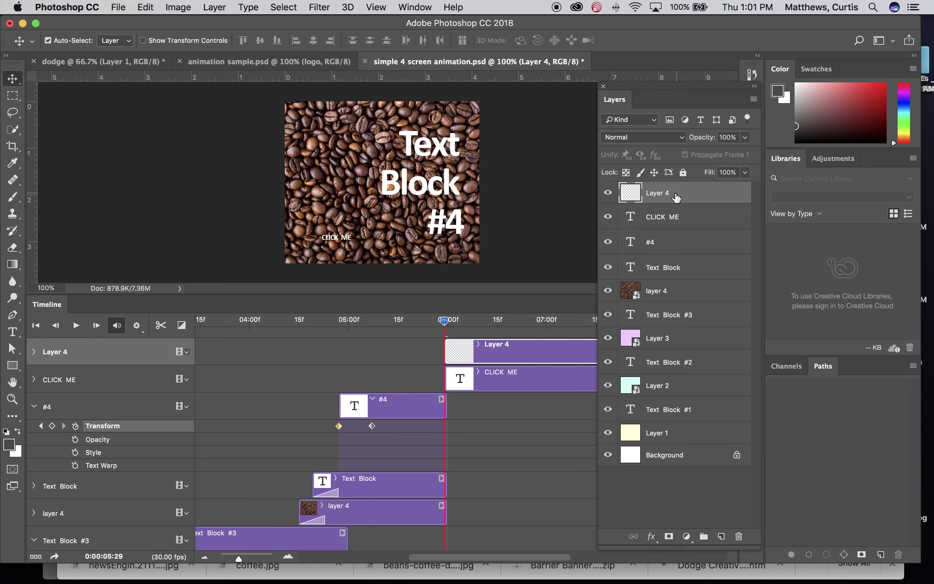
pyautogui.click(8, 99)
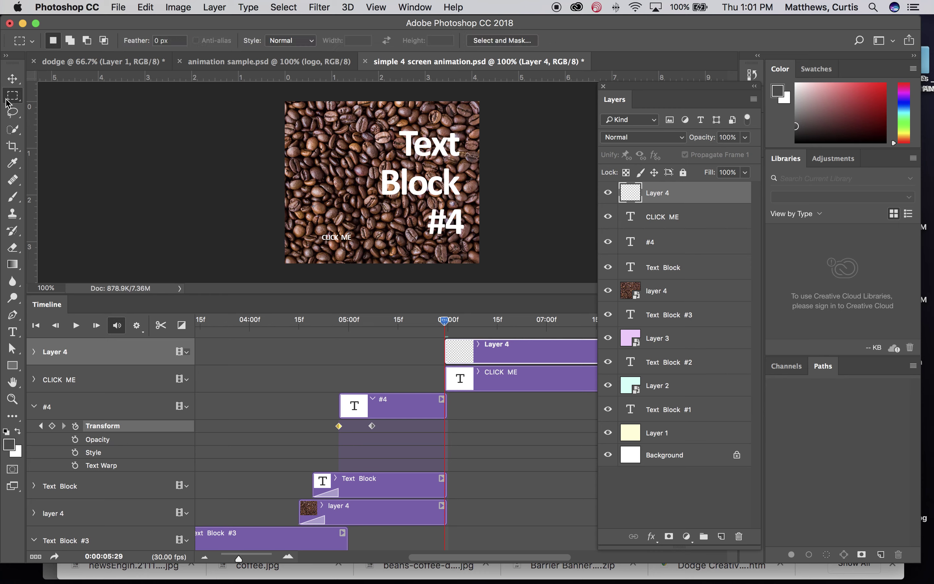
pyautogui.moveTo(315, 228); pyautogui.dragTo(358, 247)
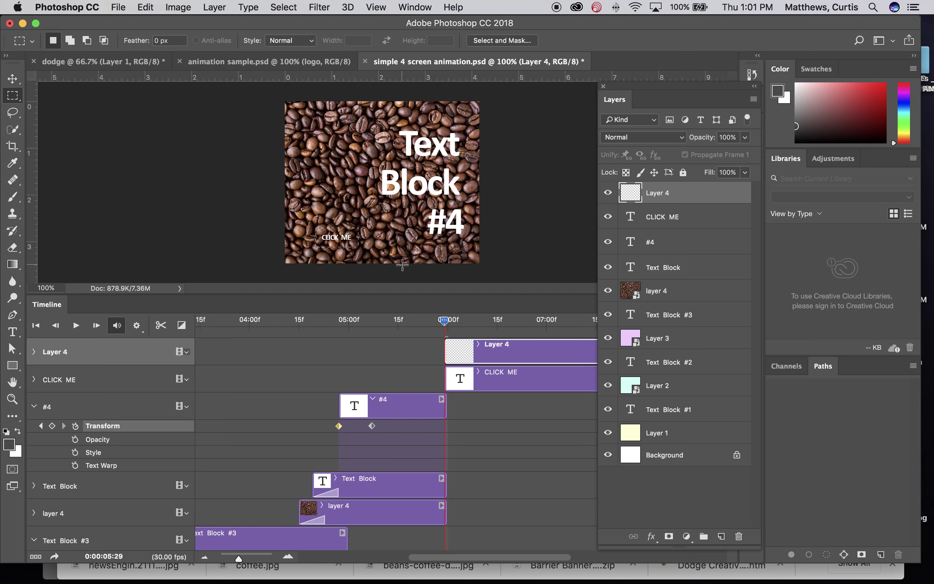
# - Set the foreground color to orange, ff780b
pyautogui.click(9, 445)
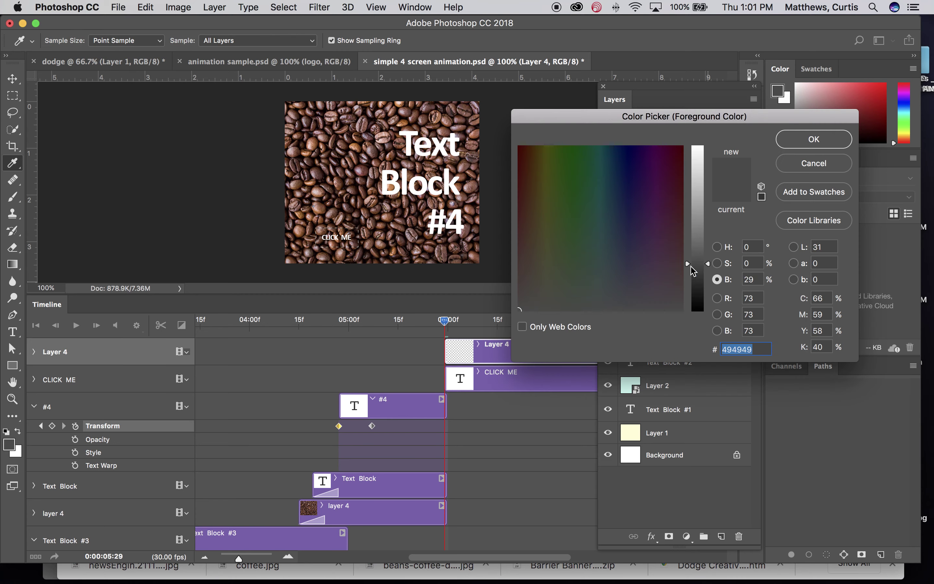
pyautogui.moveTo(688, 267); pyautogui.dragTo(689, 112)
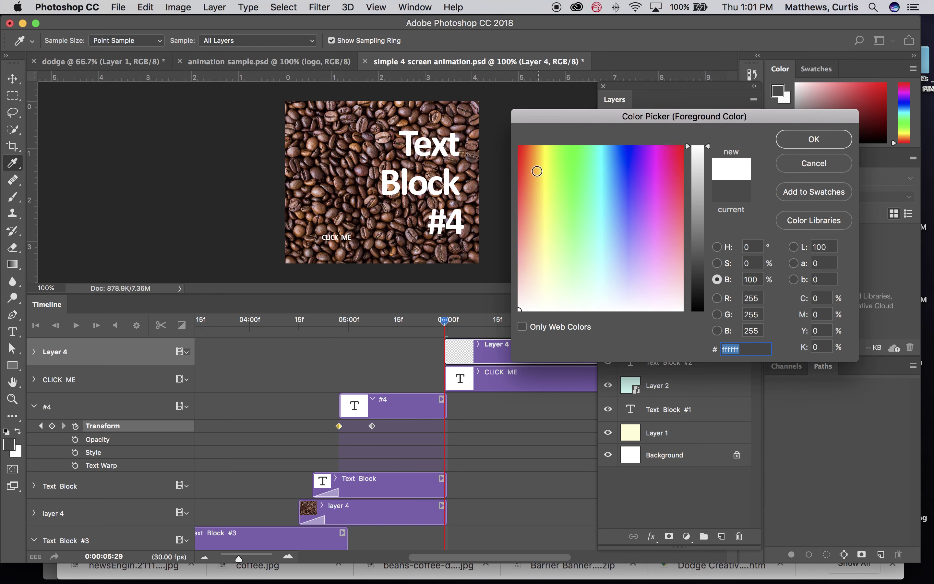
pyautogui.click(532, 161)
pyautogui.moveTo(532, 161); pyautogui.dragTo(530, 153)
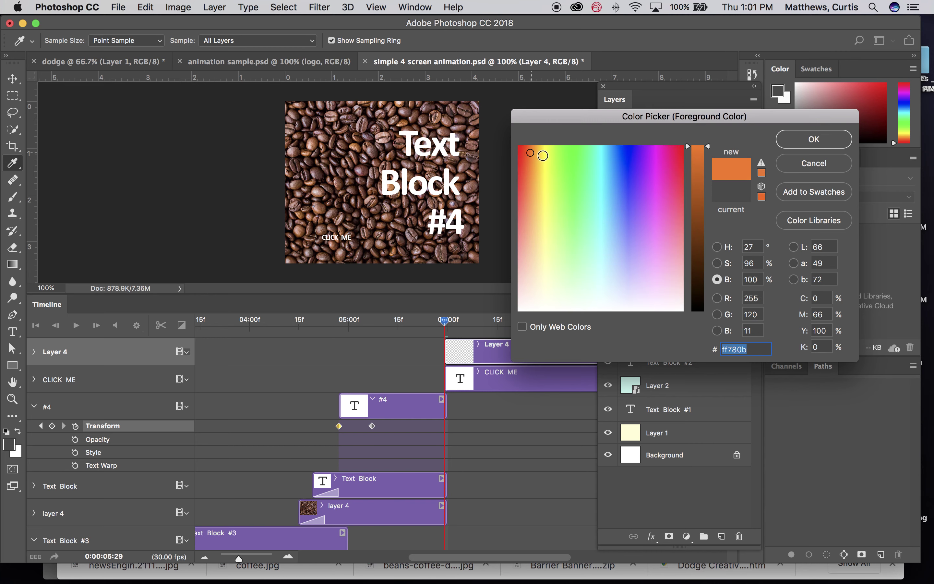
pyautogui.click(830, 144)
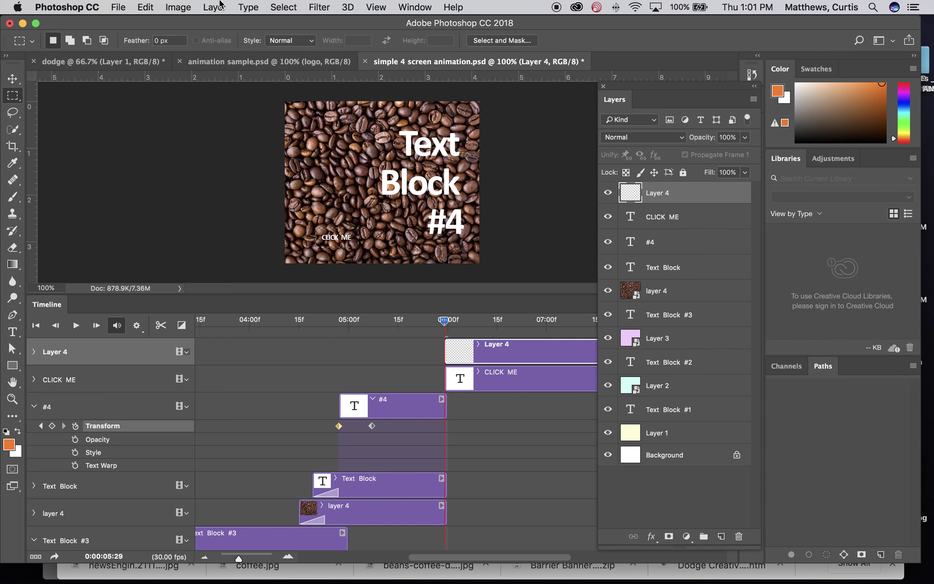
# - Fill the rectangular selection on the new layer with the foreground color in Normal mode at 100% opacity
pyautogui.click(144, 7)
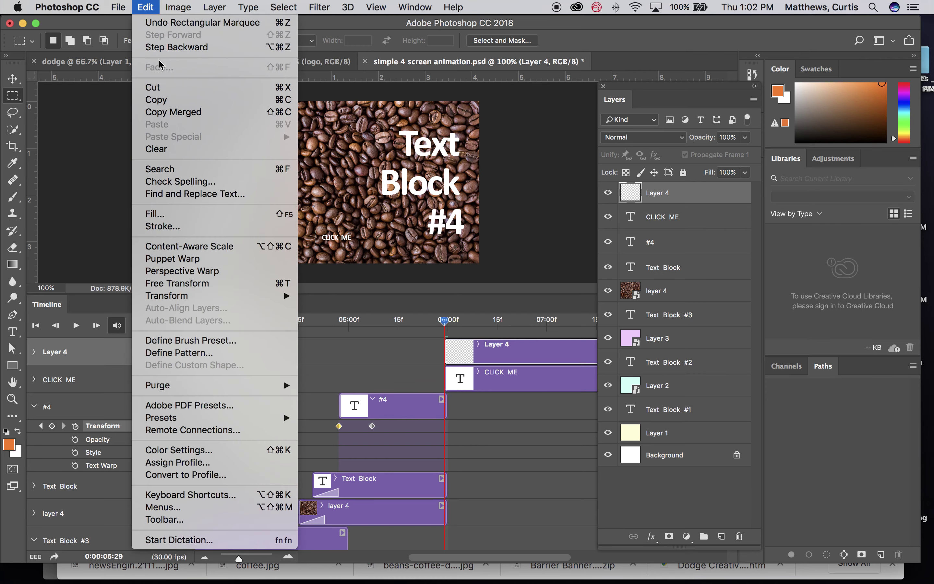
pyautogui.click(190, 215)
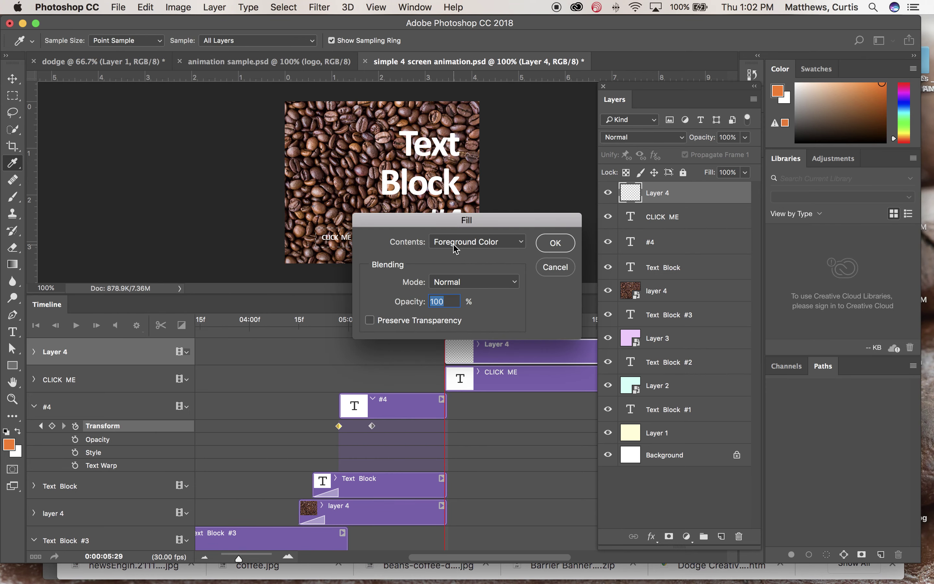
pyautogui.click(477, 247)
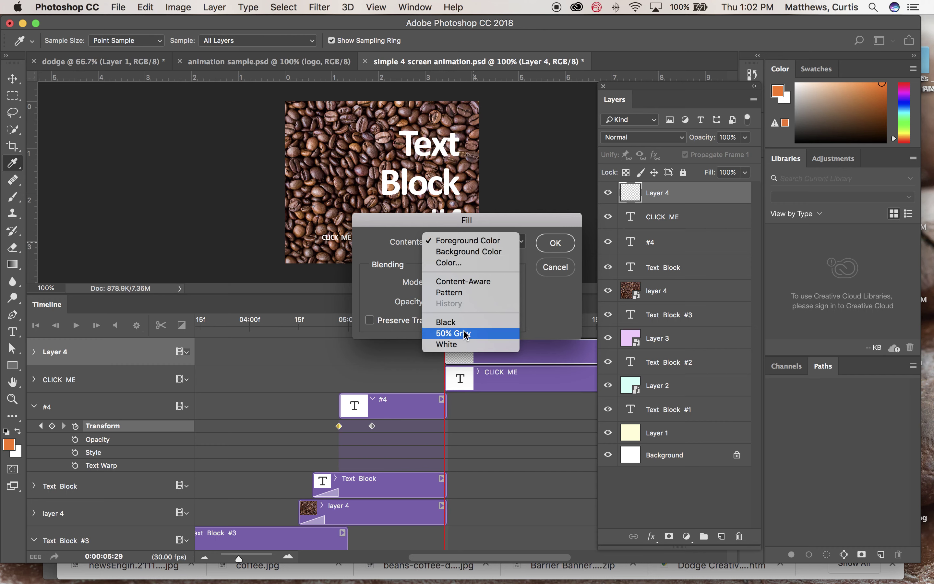
pyautogui.click(470, 240)
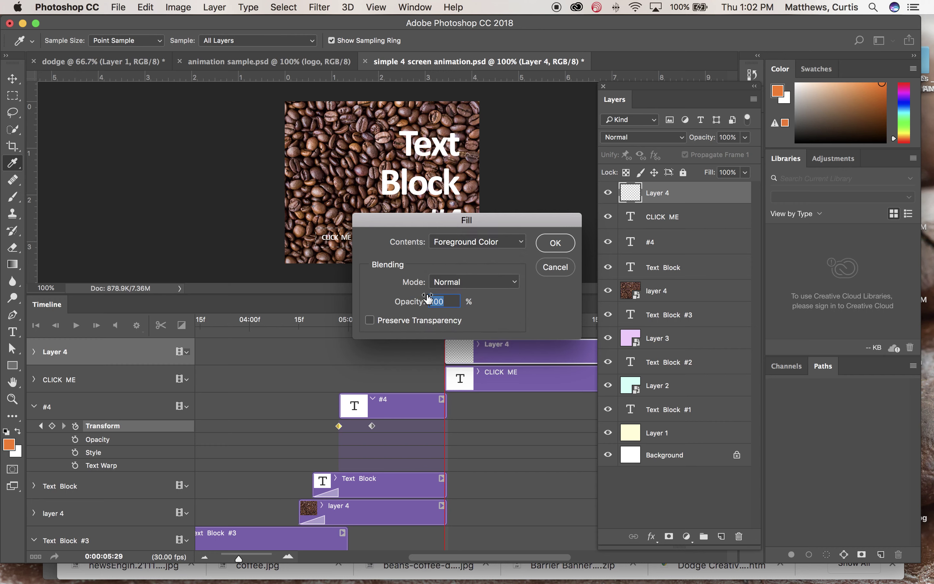
pyautogui.click(540, 247)
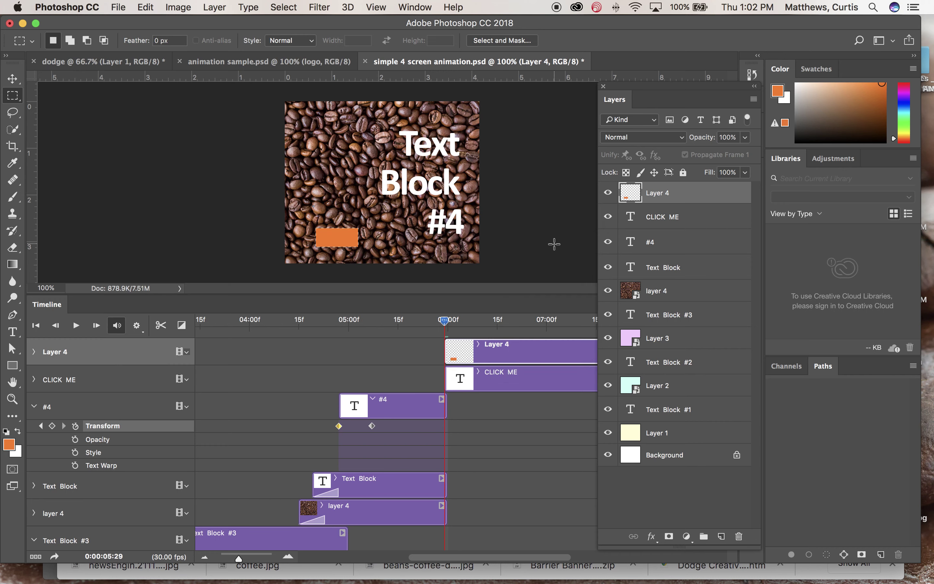
# - Move the CLICK ME text layer above Layer 4 so the text sits over the orange rectangle
pyautogui.moveTo(674, 217); pyautogui.dragTo(673, 189)
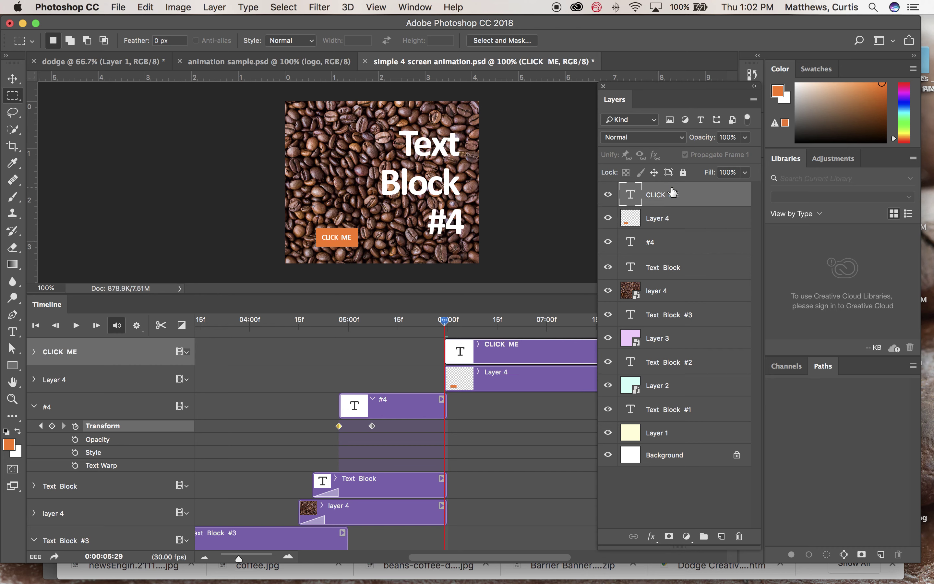
pyautogui.click(682, 225)
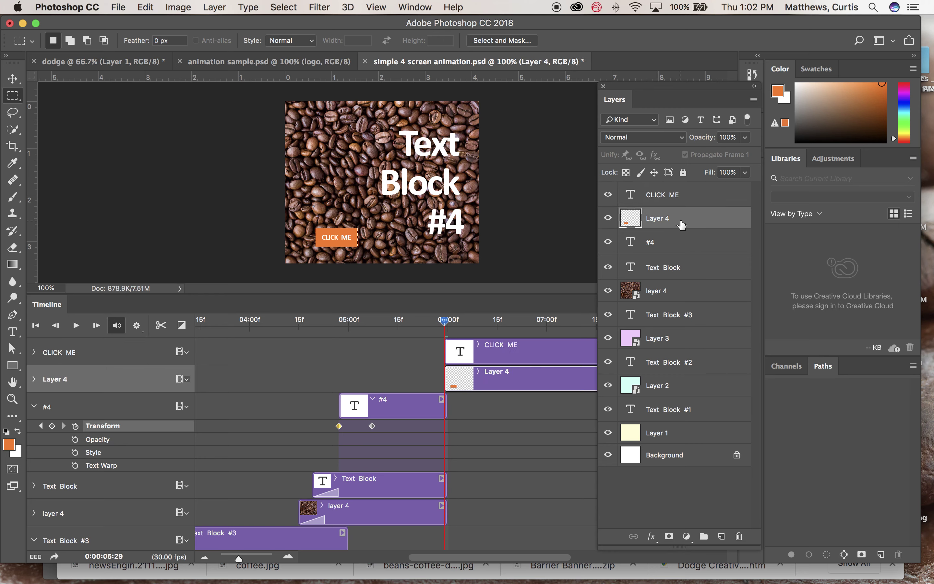
pyautogui.click(10, 80)
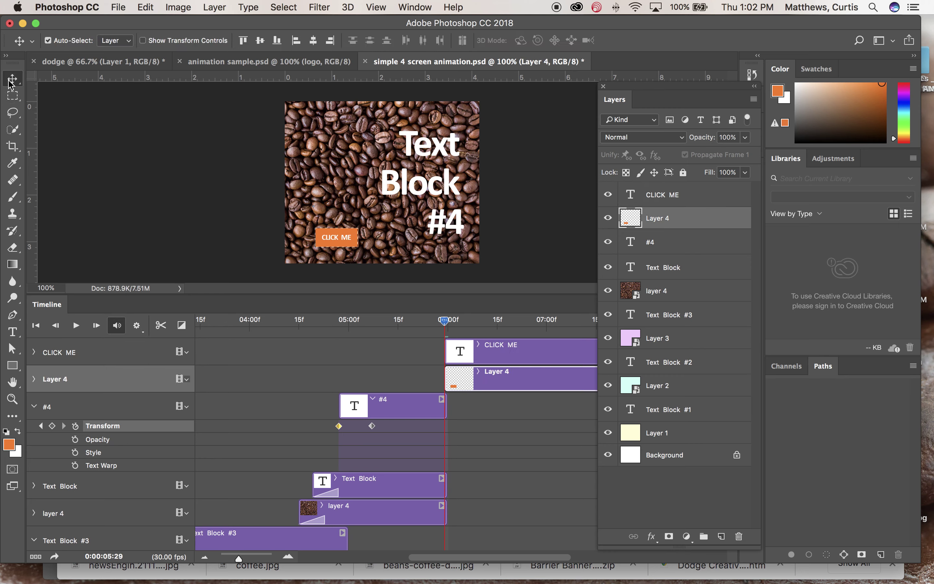
pyautogui.click(226, 246)
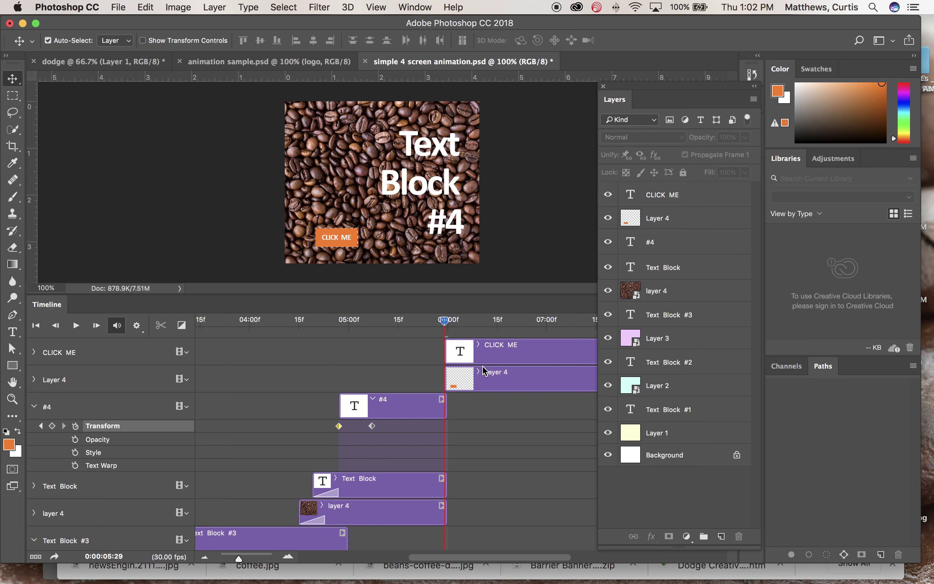
# - Start the Layer 4 clip at about 05:15 on the timeline and apply a 0.25 s Fade to its beginning
pyautogui.hscroll(10, 533, 419)
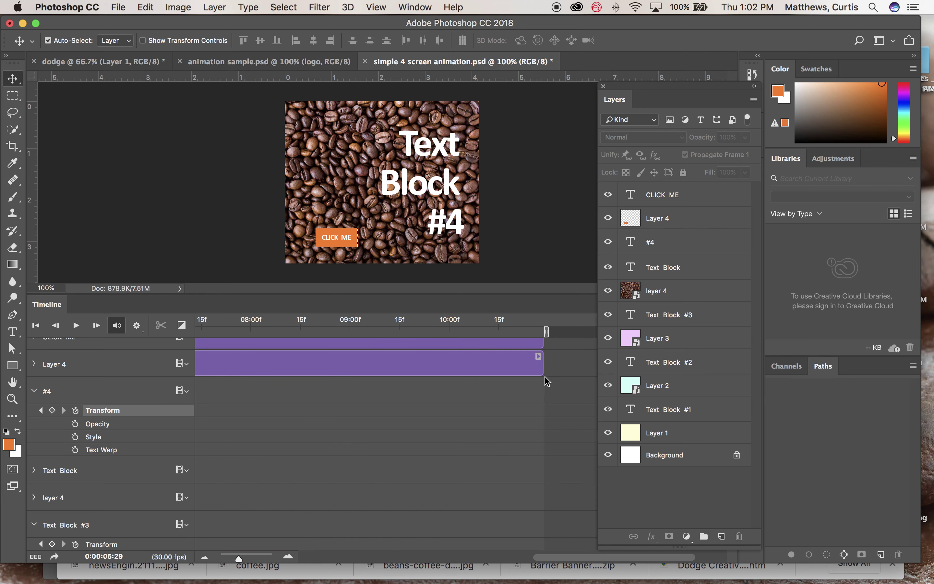
pyautogui.hscroll(-10, 454, 388)
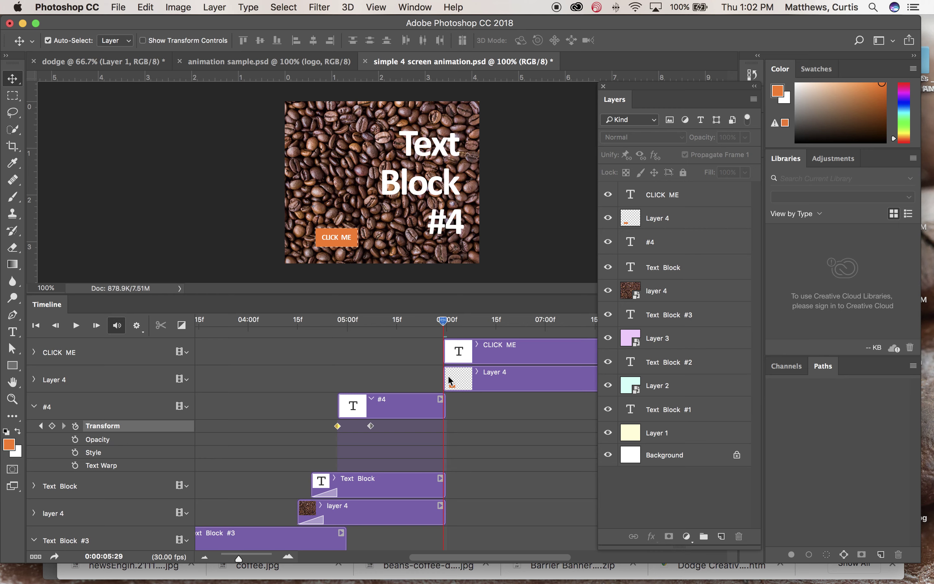
pyautogui.moveTo(444, 378); pyautogui.dragTo(394, 381)
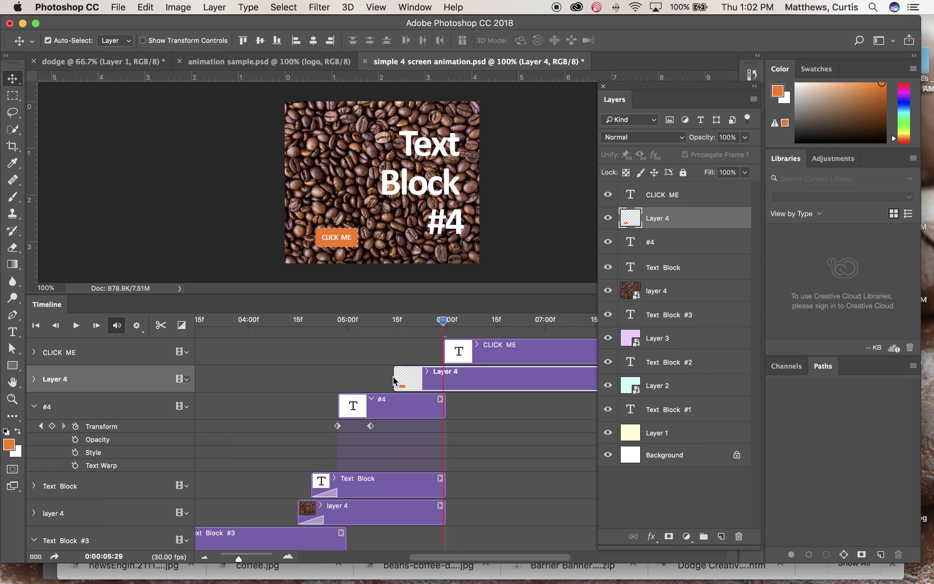
pyautogui.click(182, 326)
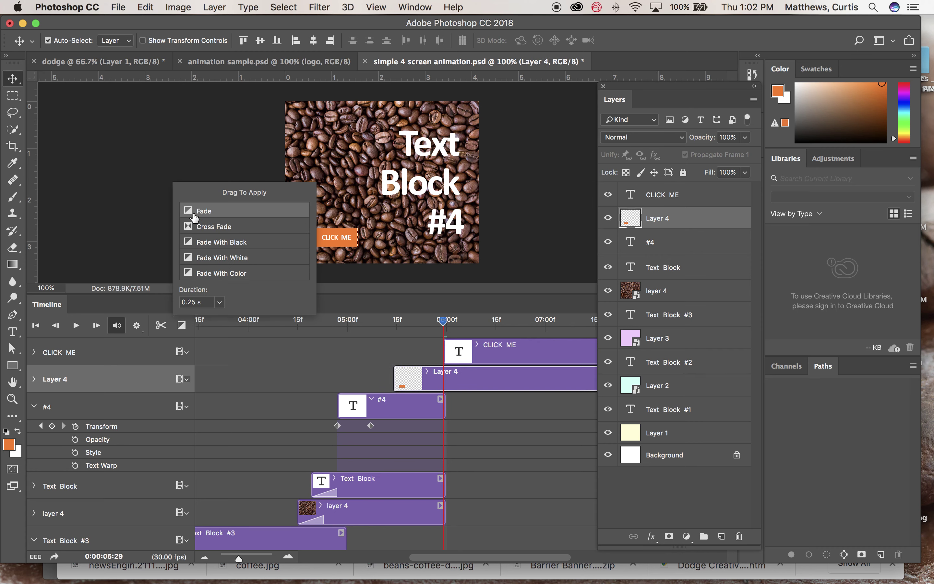
pyautogui.moveTo(194, 217); pyautogui.dragTo(403, 351)
# - Start the CLICK ME clip slightly after the start of Layer 4's clip and apply a 0.25 s Fade to its beginning
pyautogui.click(448, 350)
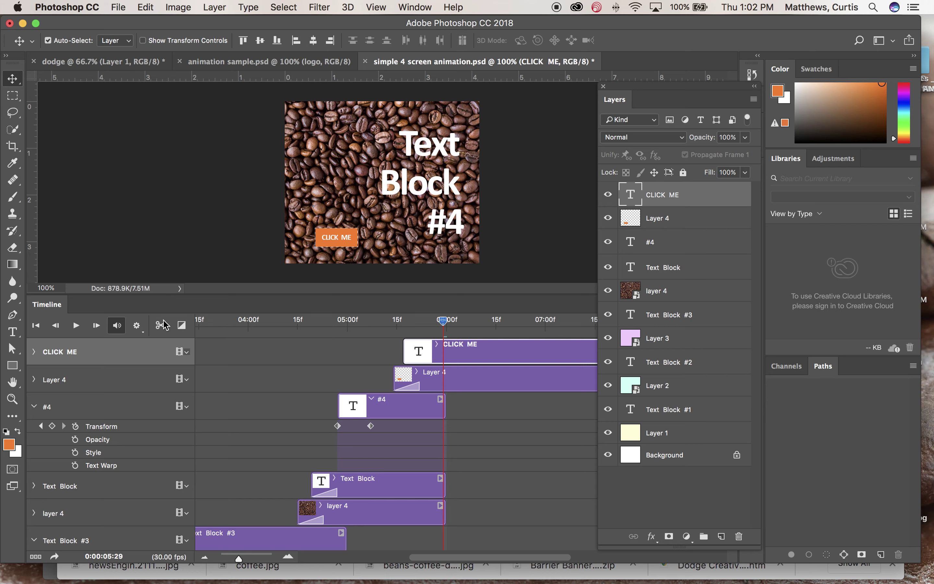
pyautogui.click(181, 325)
pyautogui.moveTo(189, 215); pyautogui.dragTo(415, 352)
# - Trim the ends of the CLICK ME and Layer 4 clips to align with the end of the #4 clip
pyautogui.hscroll(10, 521, 451)
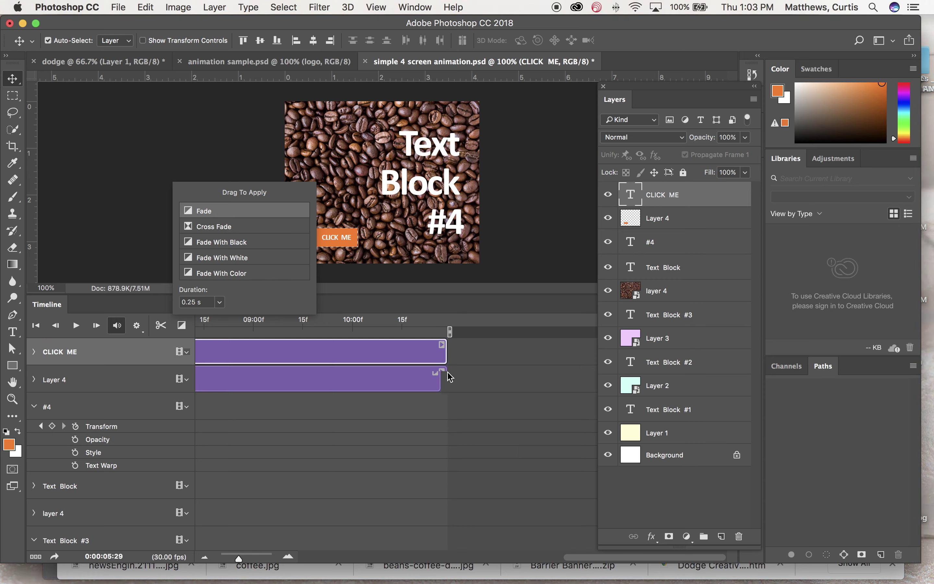
pyautogui.moveTo(444, 352); pyautogui.dragTo(272, 357)
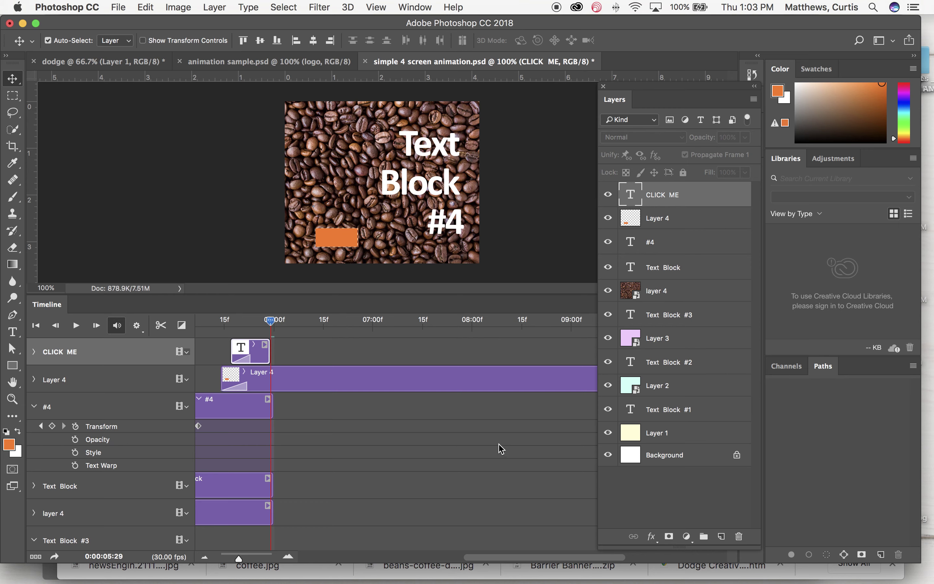
pyautogui.hscroll(5, 501, 448)
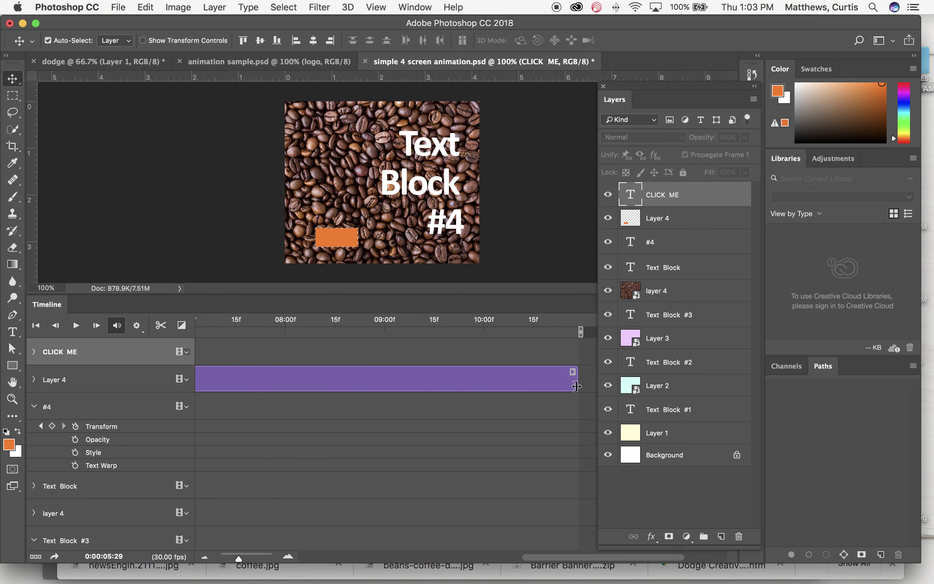
pyautogui.moveTo(578, 386); pyautogui.dragTo(299, 394)
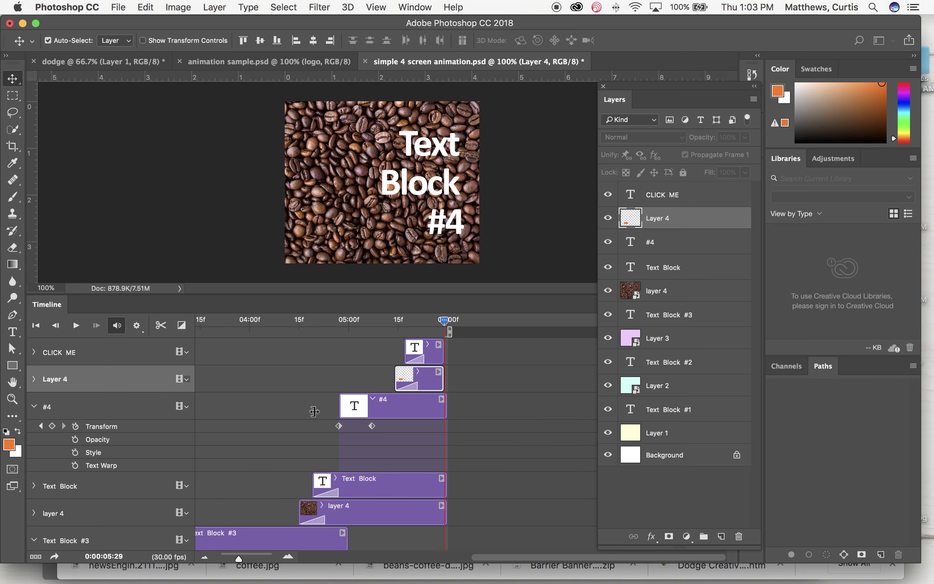
pyautogui.moveTo(446, 413); pyautogui.dragTo(446, 417)
pyautogui.click(440, 387)
pyautogui.moveTo(443, 382); pyautogui.dragTo(447, 352)
pyautogui.click(447, 353)
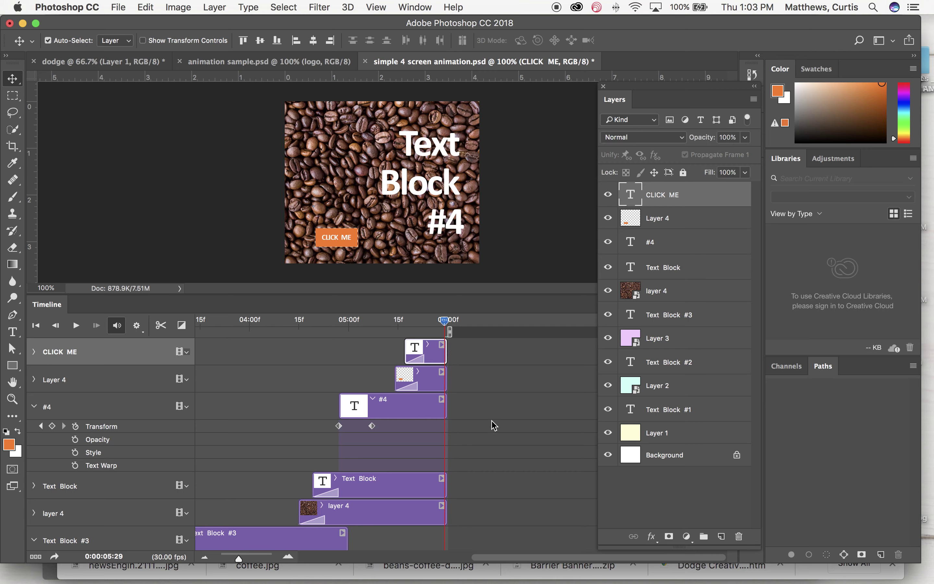
# - Create a new layer above CLICK ME and draw a rectangular marquee slightly larger than the orange button around it
pyautogui.click(720, 535)
pyautogui.click(13, 96)
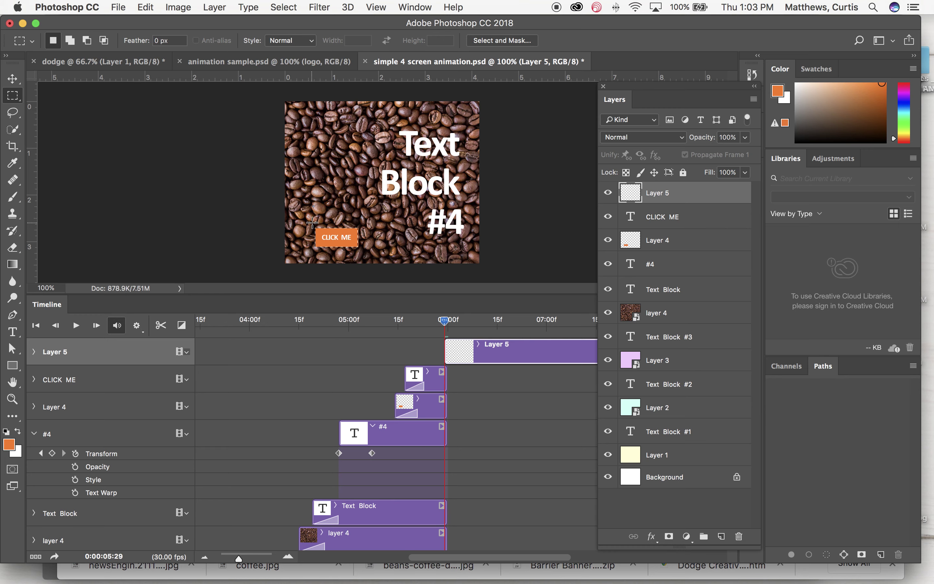
pyautogui.moveTo(350, 249); pyautogui.dragTo(363, 253)
# - Fill the selection on Layer 5 with White and deselect it
pyautogui.click(146, 8)
pyautogui.click(172, 215)
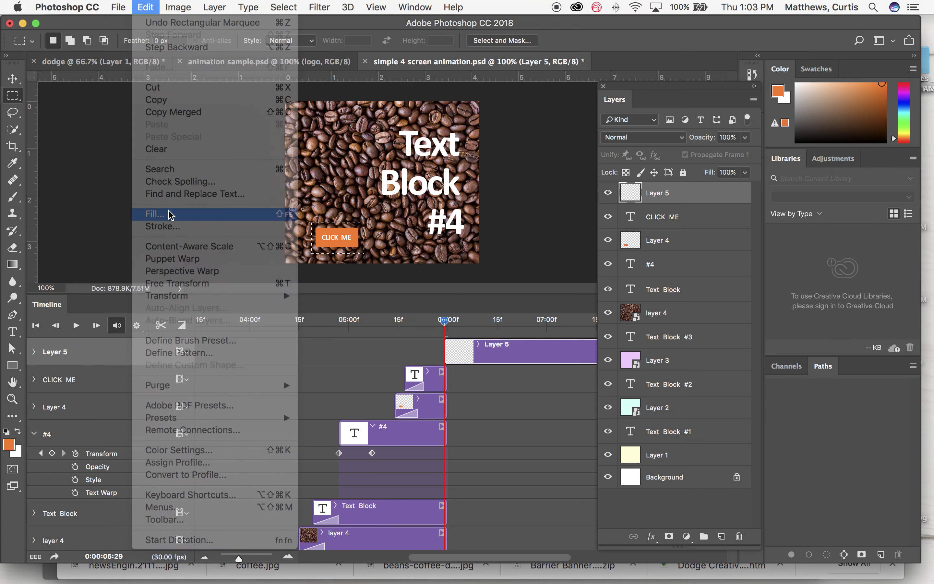
pyautogui.click(462, 247)
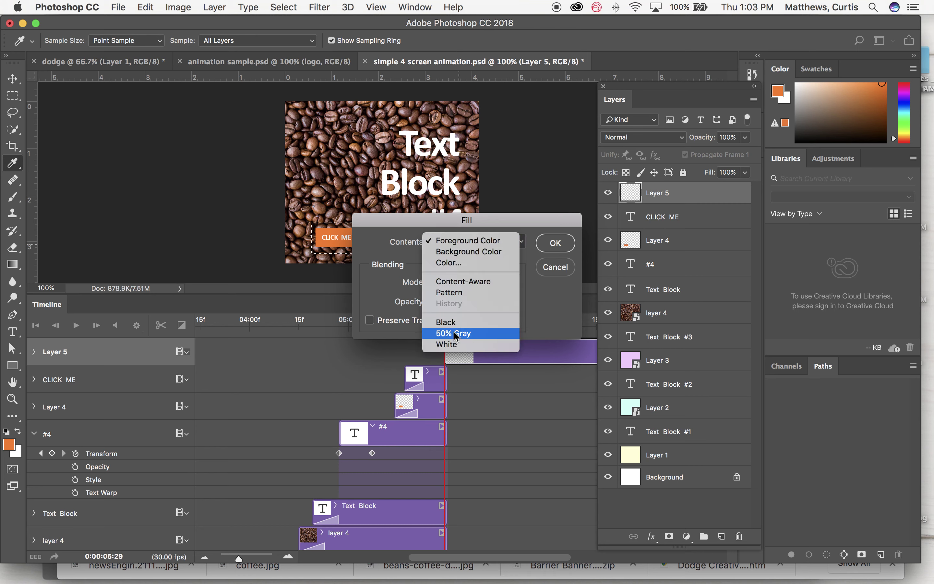
pyautogui.click(446, 273)
pyautogui.click(553, 242)
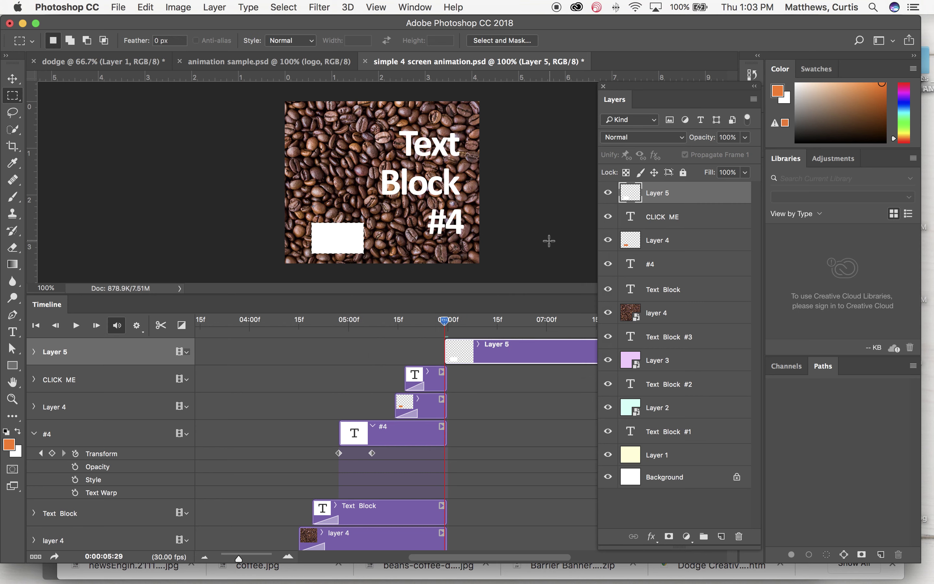
pyautogui.press('super+d')
# - Apply a Gaussian Blur with a 9.9-pixel radius to the white rectangle and move its layer below Layer 4
pyautogui.click(323, 11)
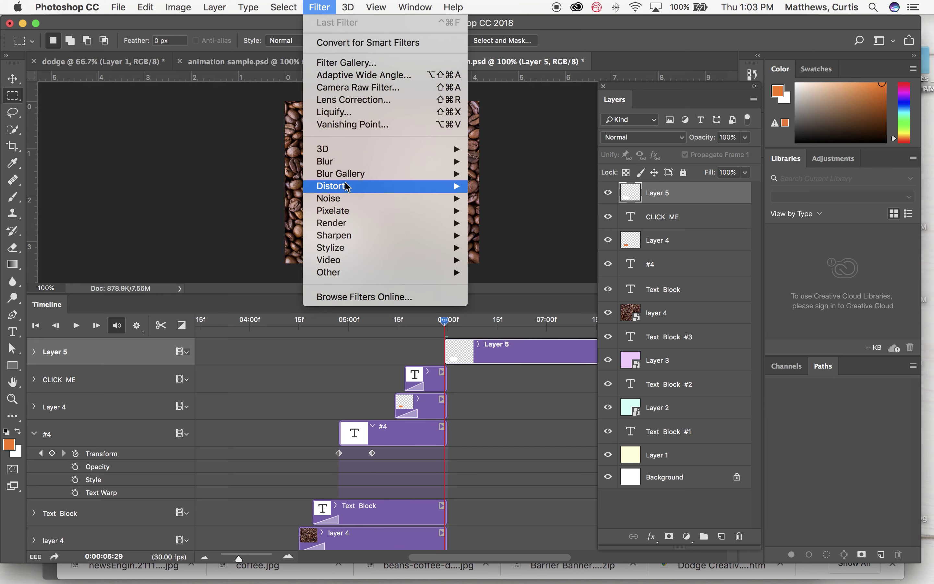
pyautogui.moveTo(396, 169)
pyautogui.click(502, 213)
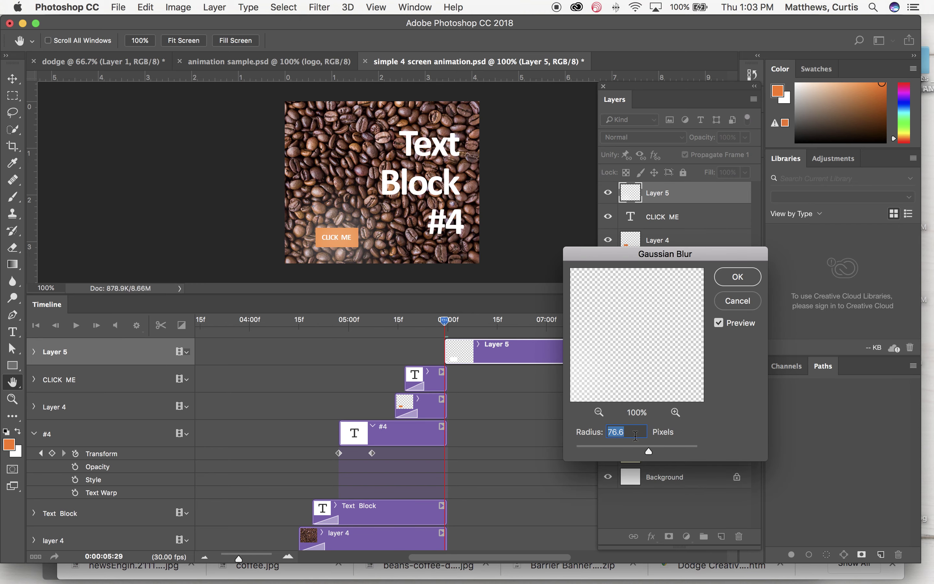
pyautogui.moveTo(648, 452); pyautogui.dragTo(625, 456)
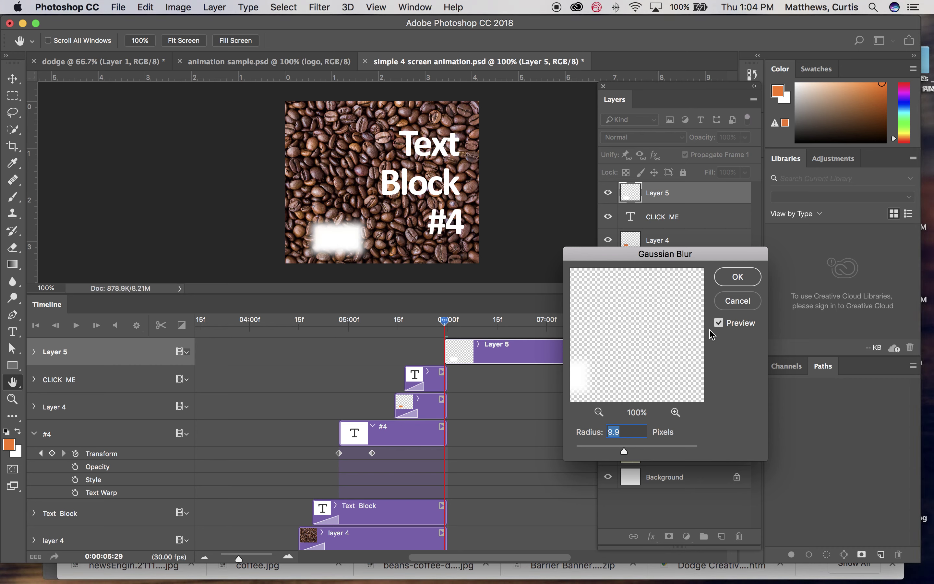
pyautogui.click(729, 281)
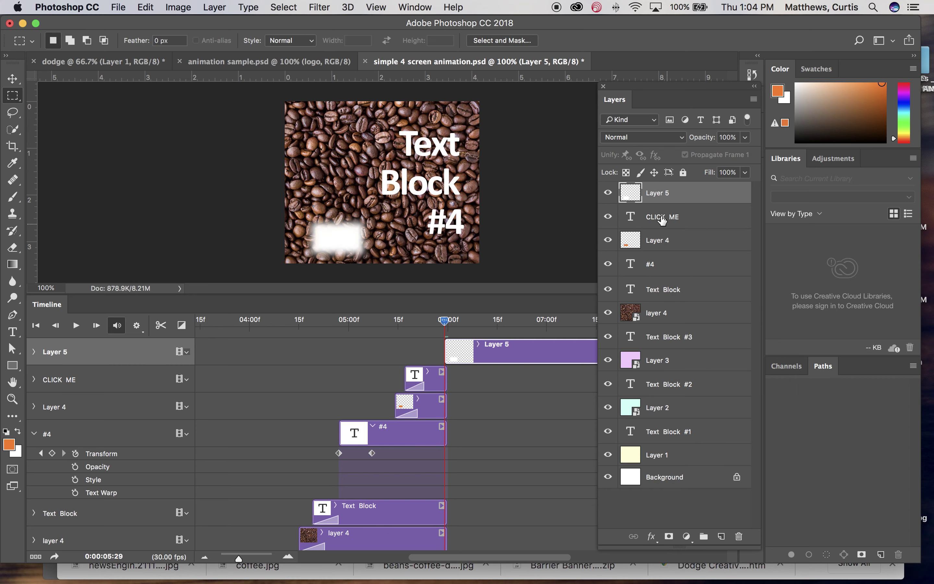
pyautogui.moveTo(646, 197); pyautogui.dragTo(668, 247)
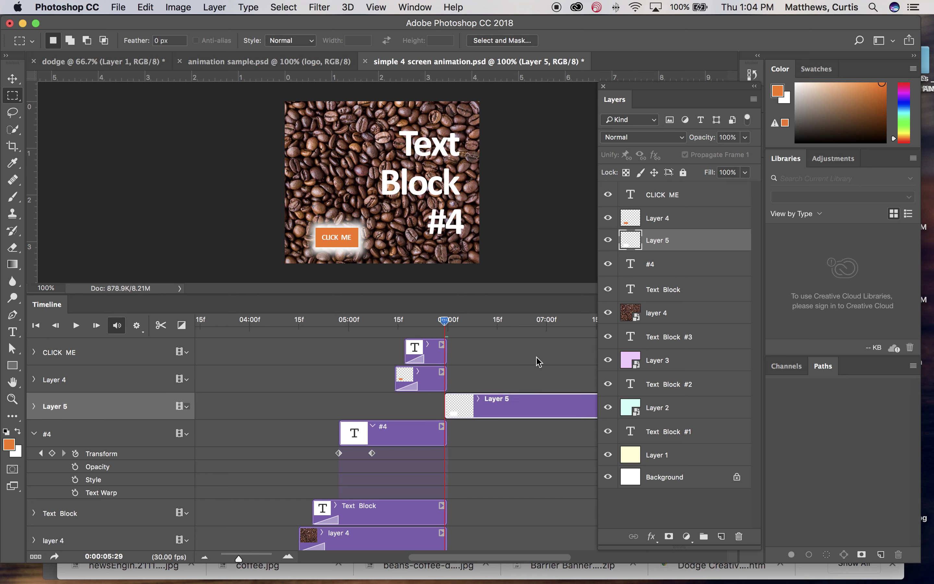
# - Start the Layer 5 clip level with the CLICK ME clip's start and apply a 0.25 s Fade to its beginning
pyautogui.moveTo(446, 408); pyautogui.dragTo(407, 408)
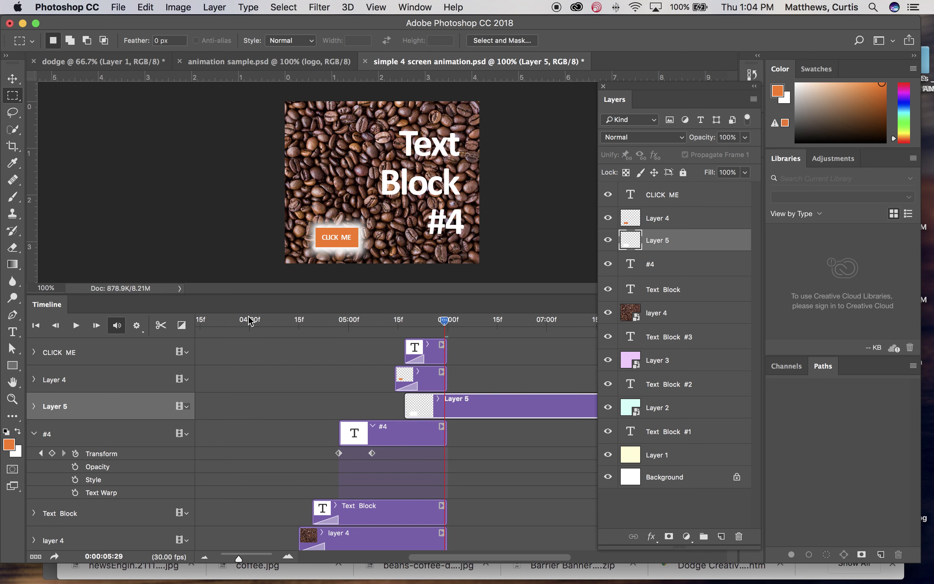
pyautogui.click(181, 325)
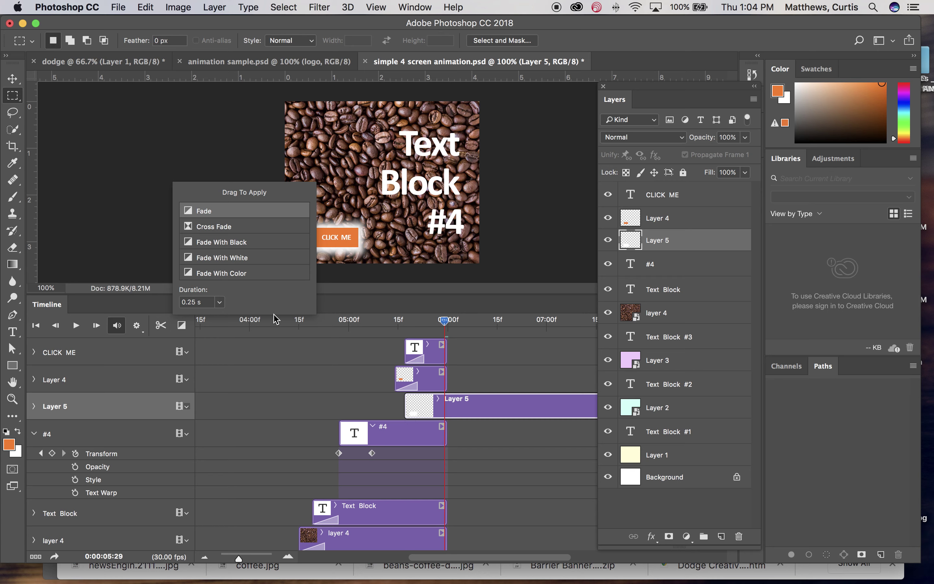
pyautogui.moveTo(189, 211); pyautogui.dragTo(419, 413)
# - Trim the Layer 5 clip to end shortly before the button clips do and apply a 0.25 s Fade to its end
pyautogui.hscroll(10, 520, 463)
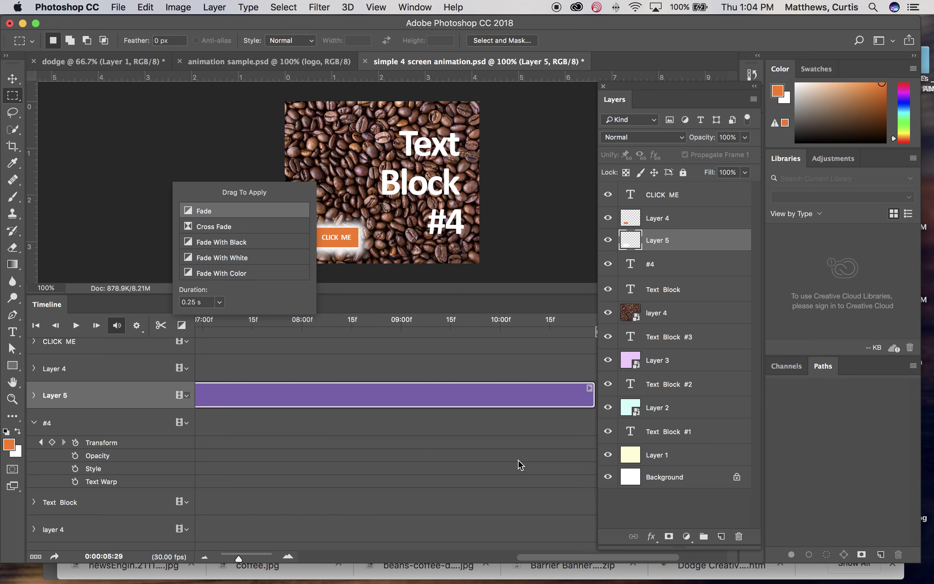
pyautogui.hscroll(4, 519, 463)
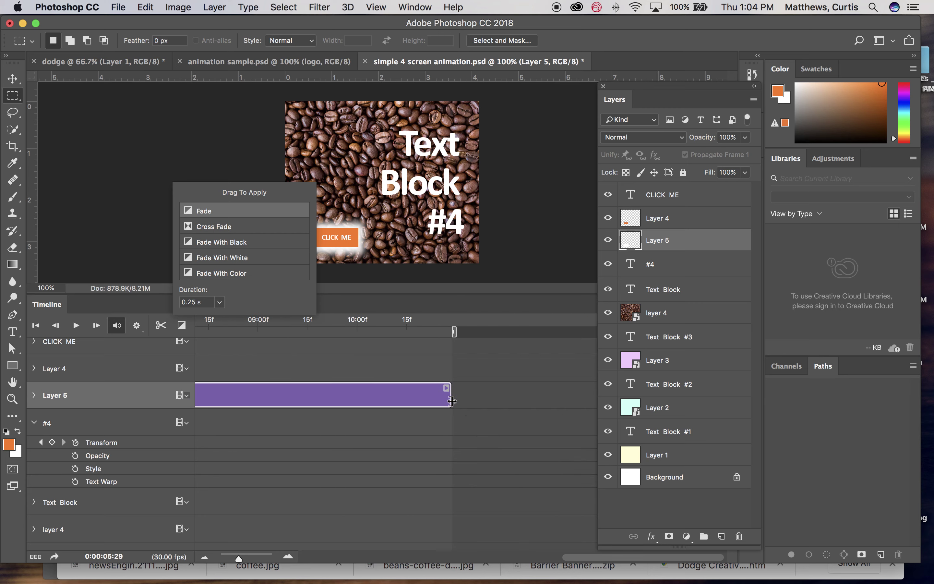
pyautogui.moveTo(451, 401); pyautogui.dragTo(320, 416)
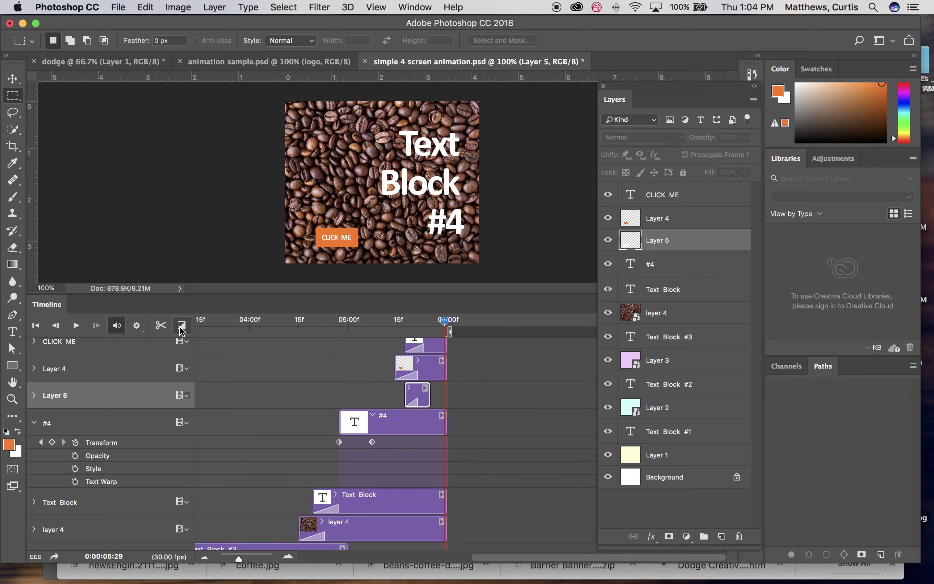
pyautogui.click(181, 325)
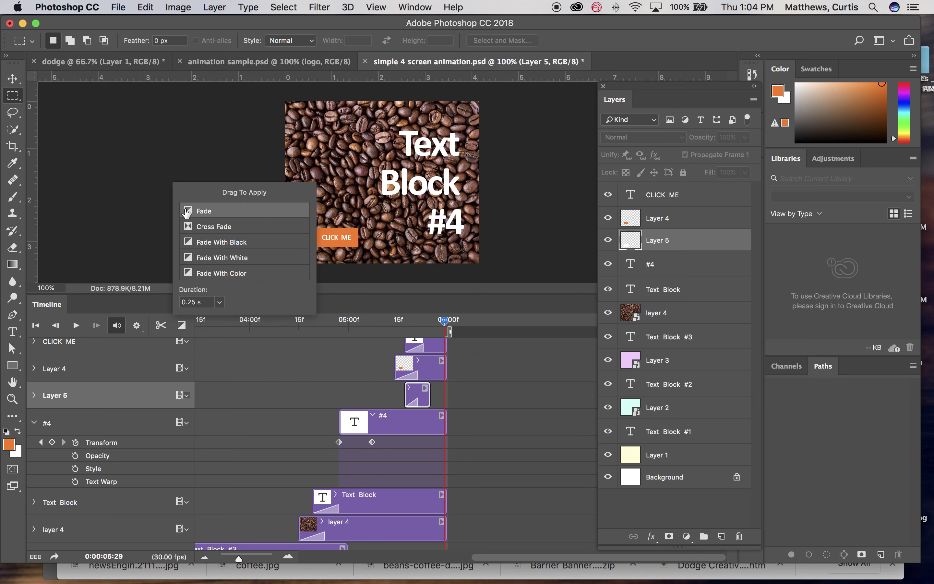
pyautogui.moveTo(188, 211); pyautogui.dragTo(430, 402)
pyautogui.click(370, 298)
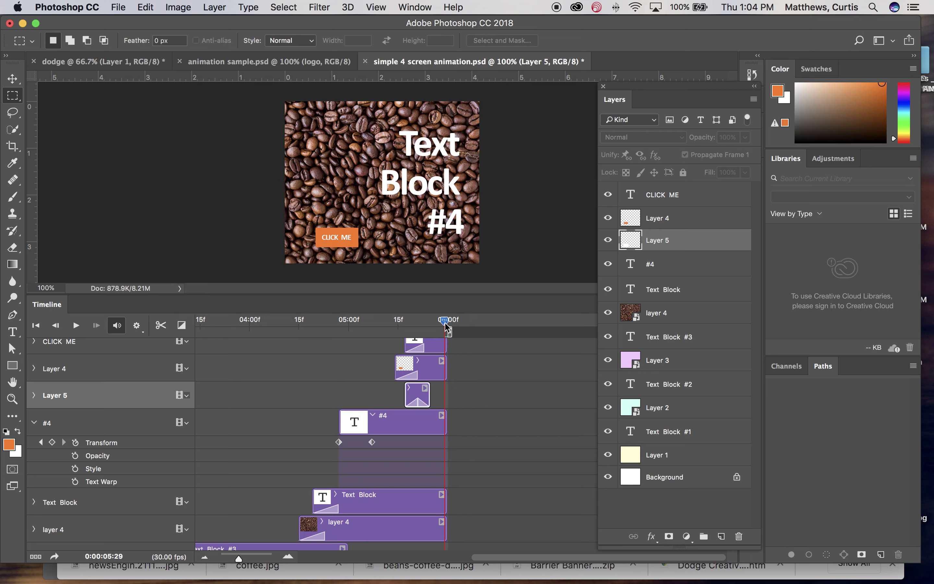
# - Play the animation from the first frame and review the glow timing around the button
pyautogui.click(35, 325)
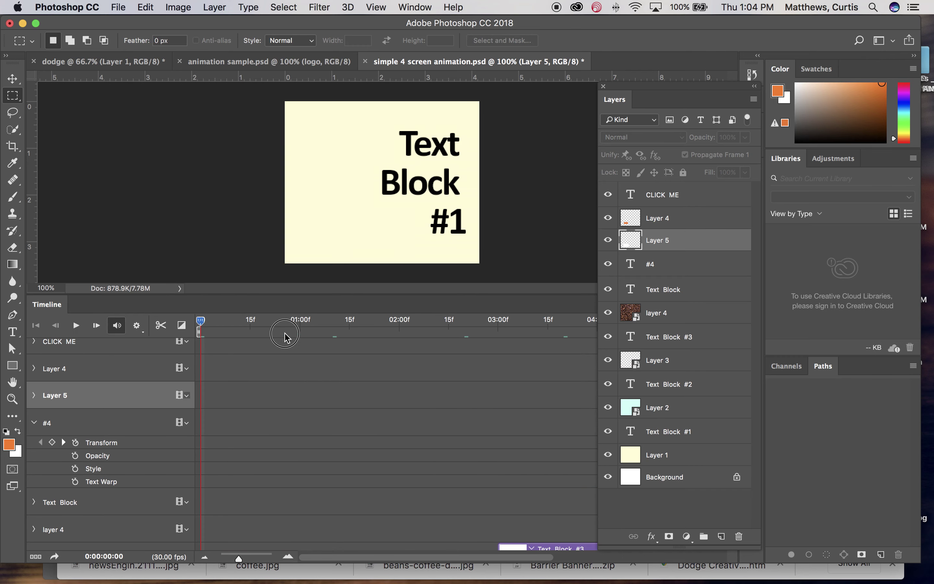
pyautogui.moveTo(413, 336); pyautogui.dragTo(326, 337)
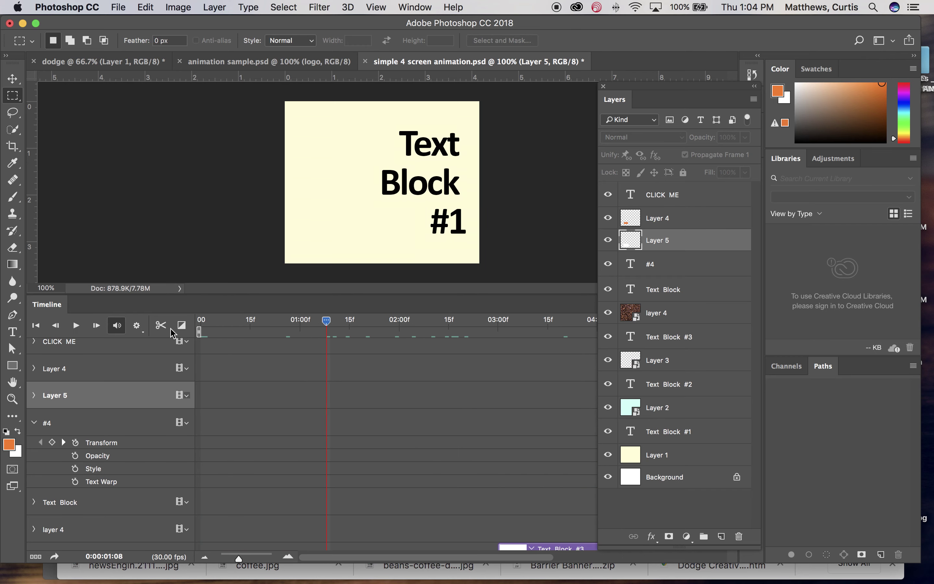
pyautogui.click(36, 327)
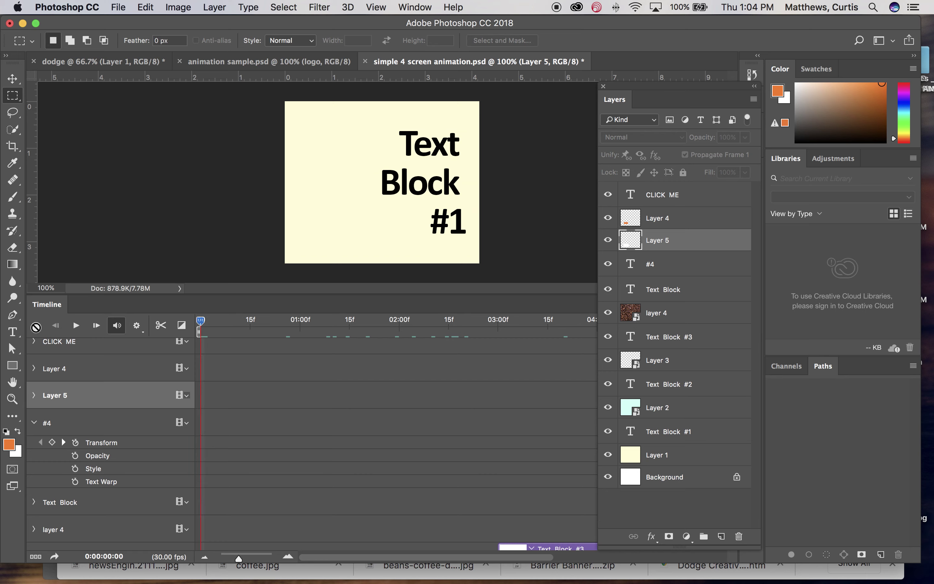
pyautogui.click(76, 326)
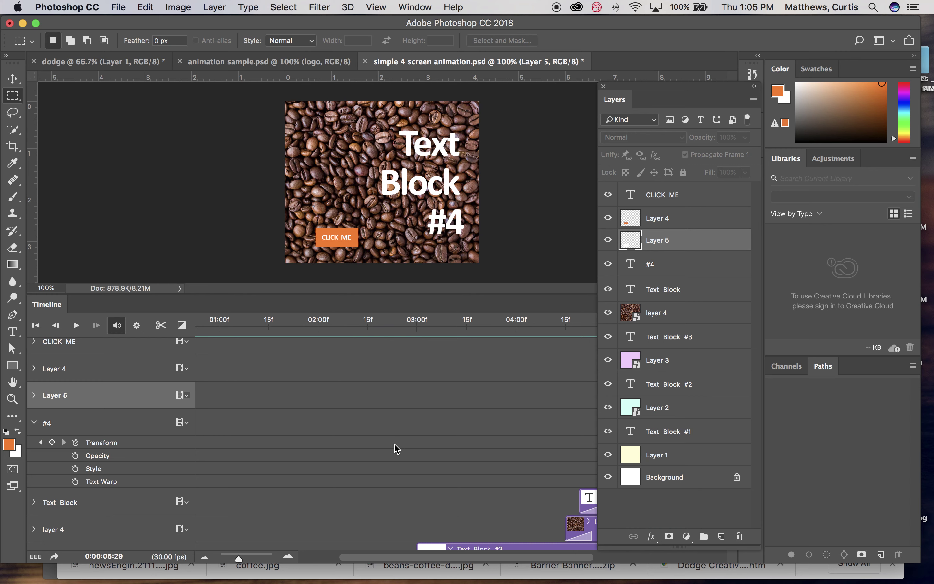
pyautogui.hscroll(10, 397, 448)
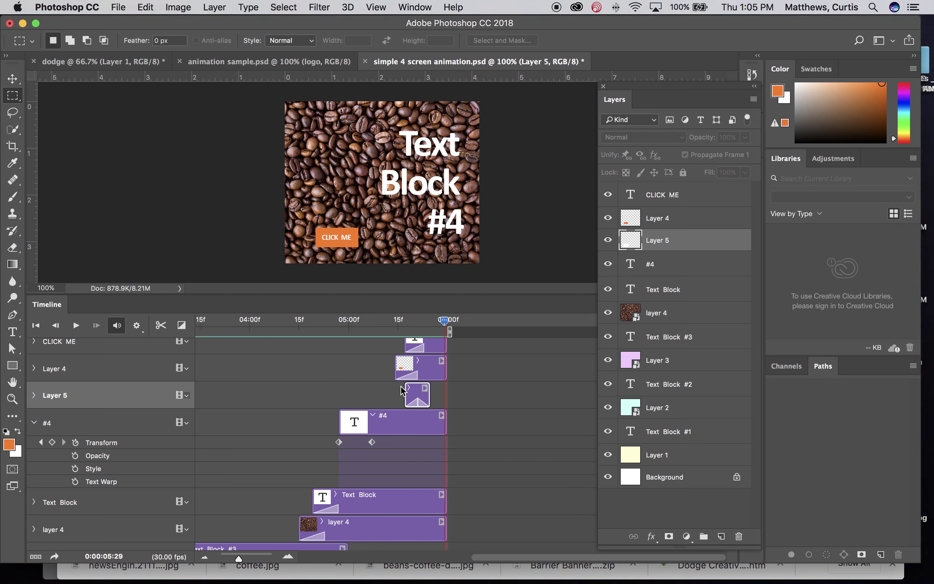
# - Extend the end of the Layer 5 clip slightly and replay the final screen before and after the change
pyautogui.moveTo(444, 326); pyautogui.dragTo(272, 323)
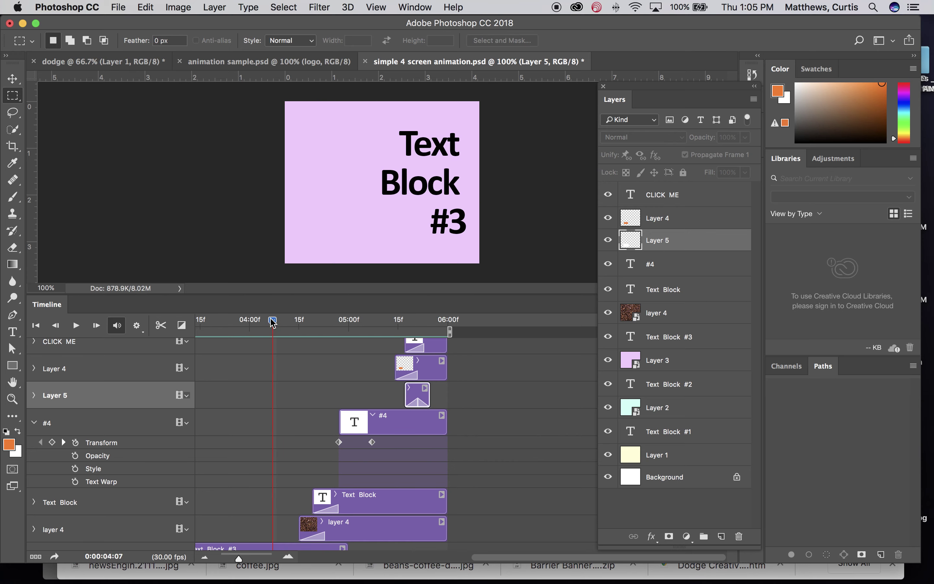
pyautogui.press('space')
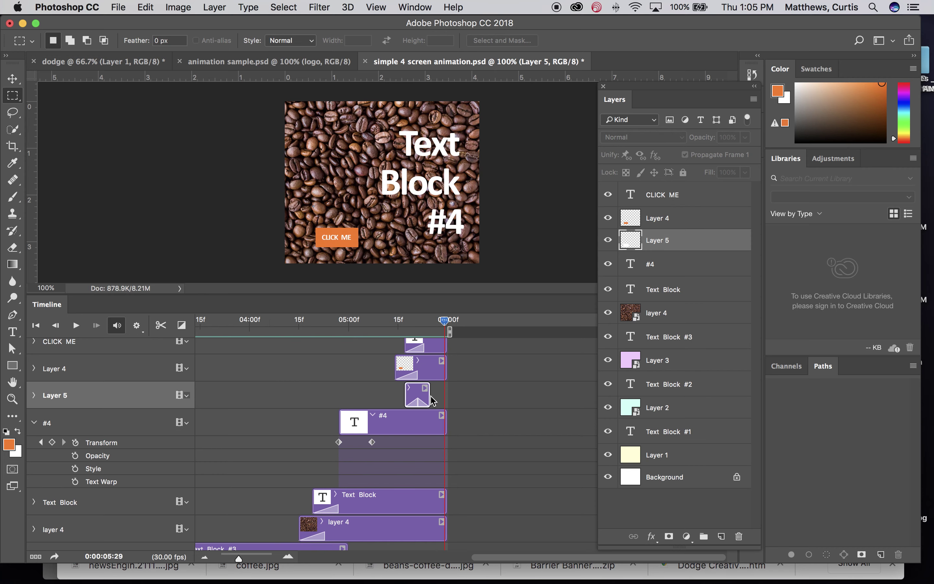
pyautogui.moveTo(428, 397); pyautogui.dragTo(431, 397)
pyautogui.press('space')
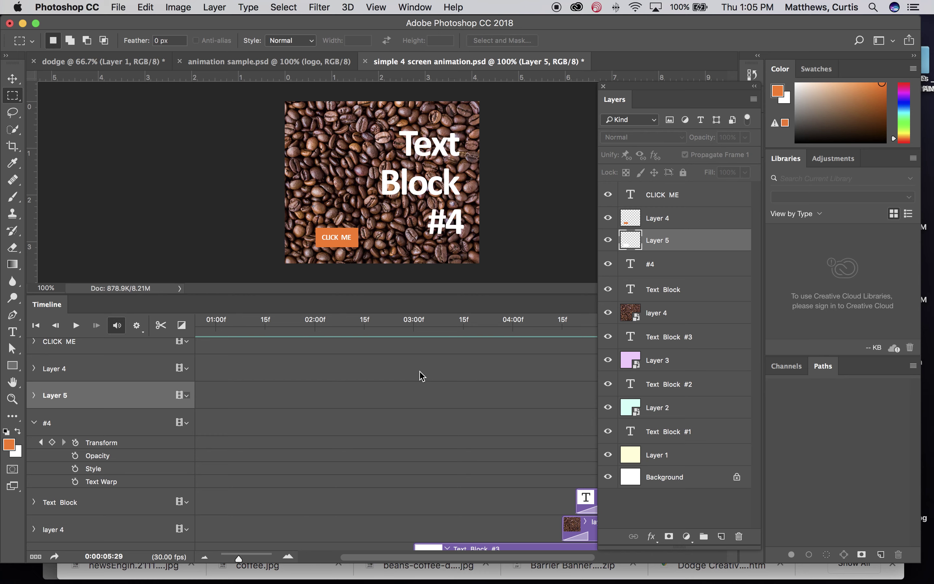
pyautogui.hscroll(5, 422, 376)
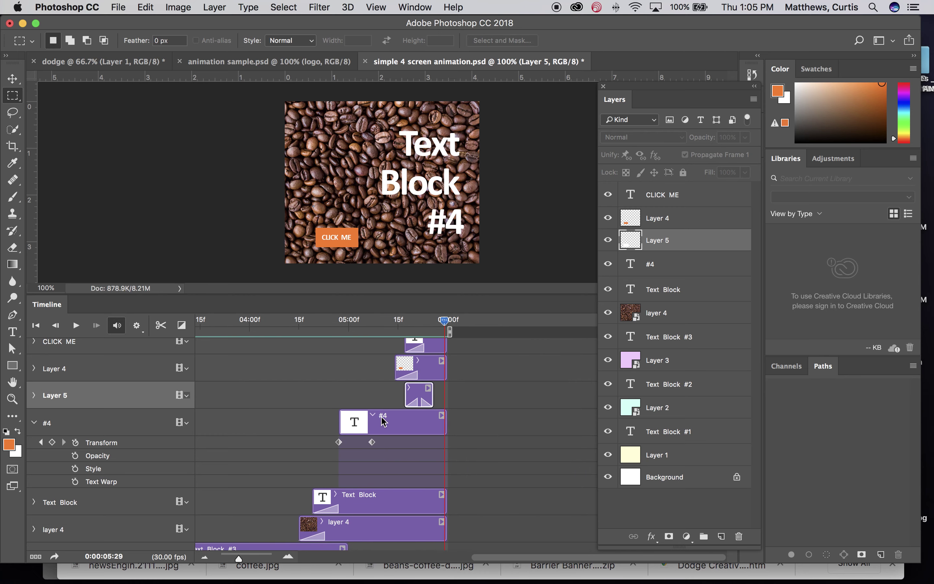
pyautogui.moveTo(445, 325); pyautogui.dragTo(288, 324)
pyautogui.press('space')
# - Move the second Transform keyframe of the #4 layer earlier to about 05:00f and play the slide-in
pyautogui.click(371, 442)
pyautogui.moveTo(372, 443); pyautogui.dragTo(357, 444)
pyautogui.moveTo(444, 325); pyautogui.dragTo(293, 332)
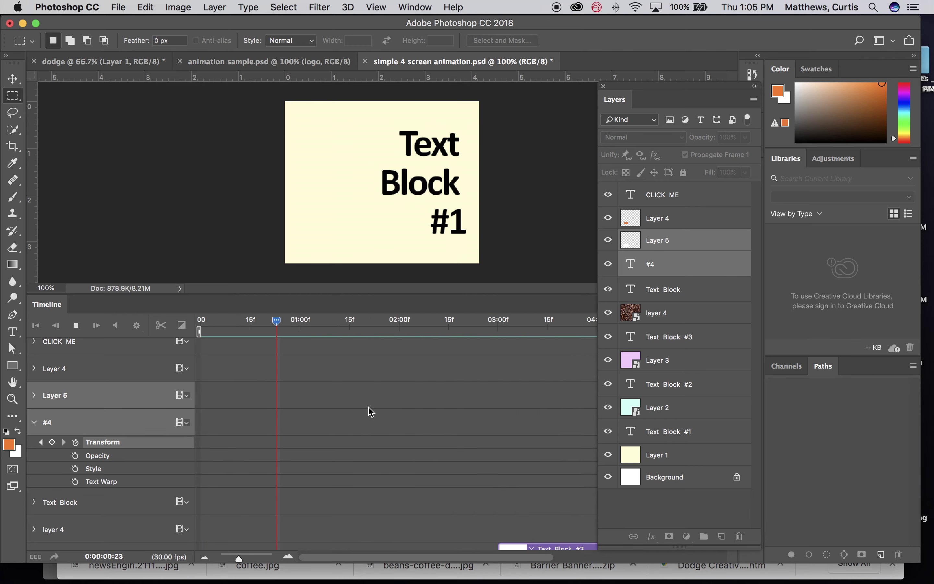
pyautogui.press('space')
pyautogui.scroll(-10, 420, 477)
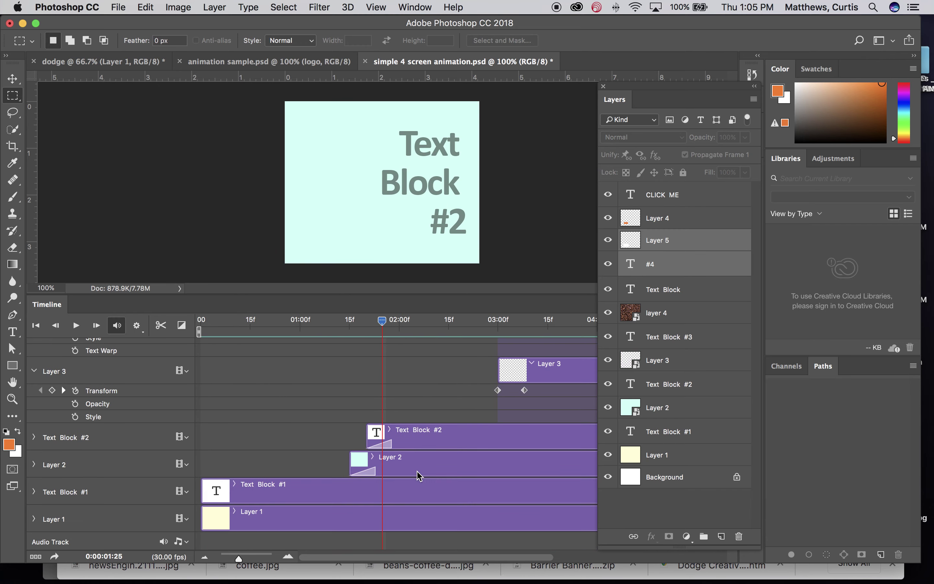
pyautogui.scroll(5, 420, 477)
pyautogui.hscroll(10, 420, 477)
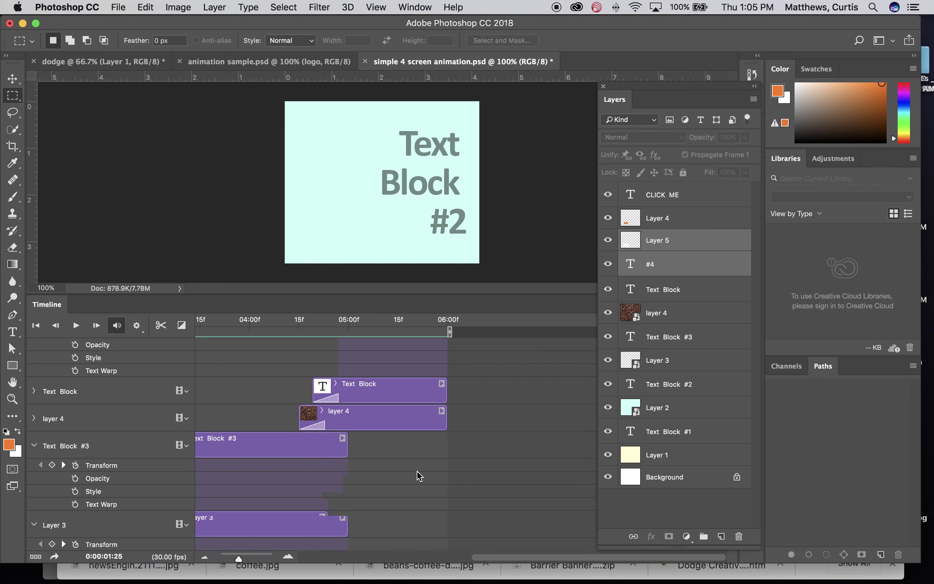
pyautogui.scroll(2, 420, 477)
pyautogui.scroll(2, 419, 477)
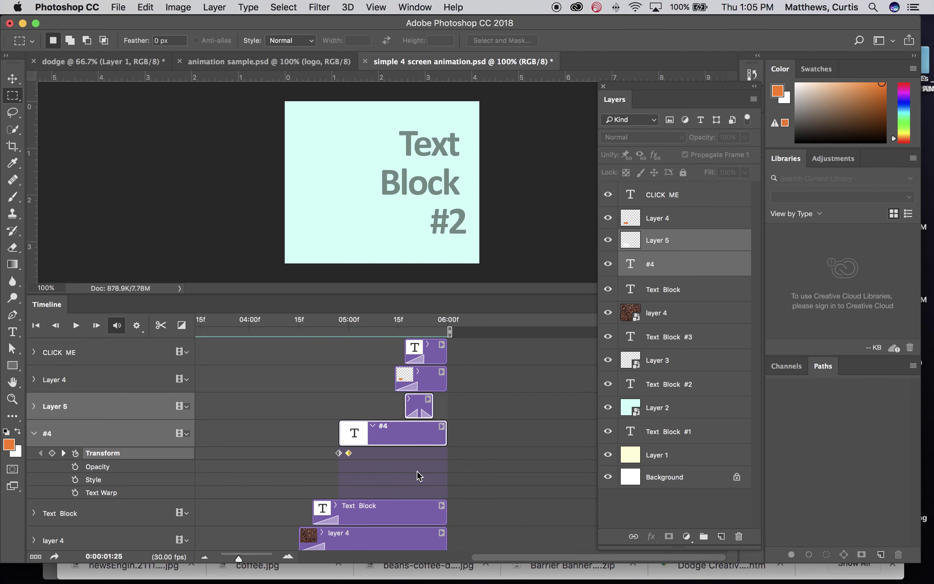
# - Move the #4 layer's second Transform keyframe to shortly before the clip's end and play the animation from the first frame
pyautogui.click(350, 453)
pyautogui.moveTo(351, 455); pyautogui.dragTo(440, 456)
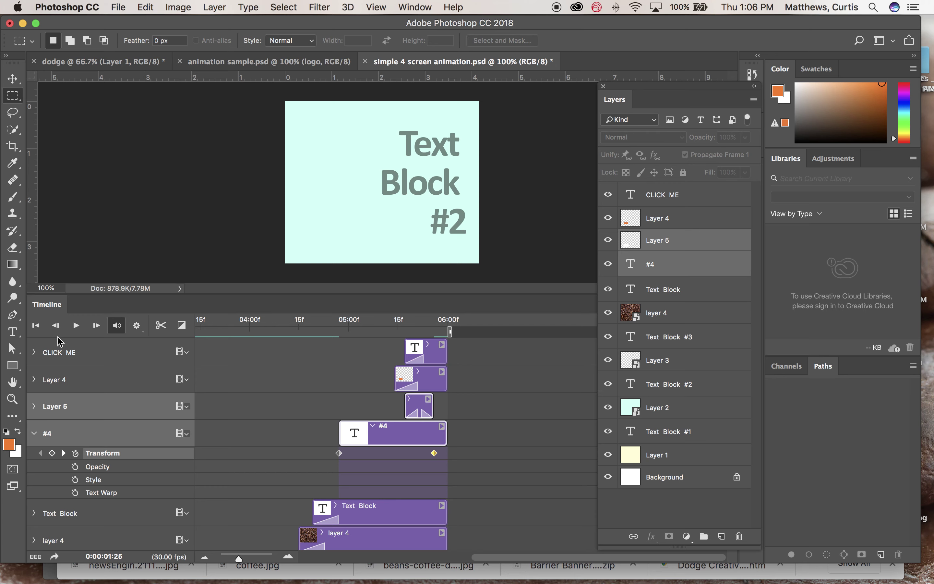
pyautogui.click(35, 325)
pyautogui.press('space')
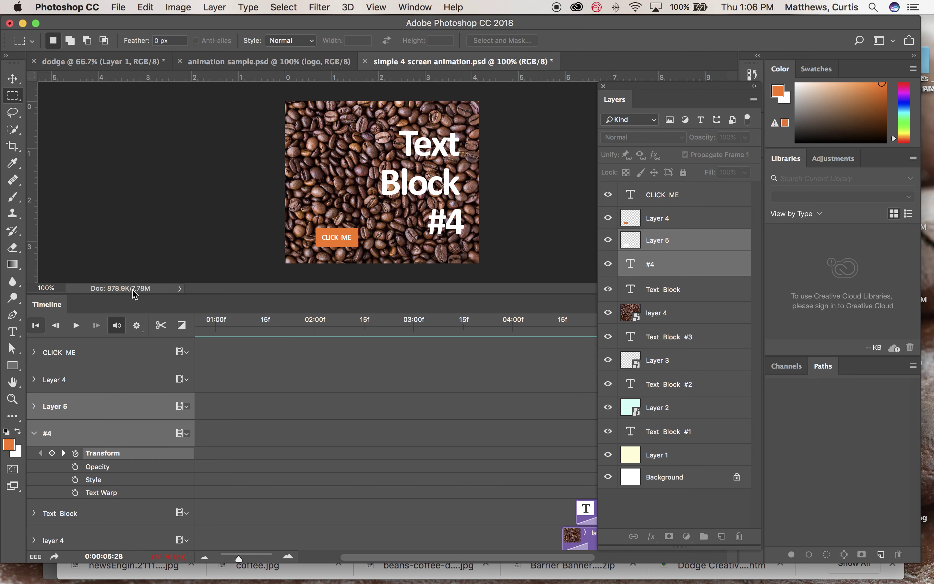
pyautogui.hscroll(10, 456, 377)
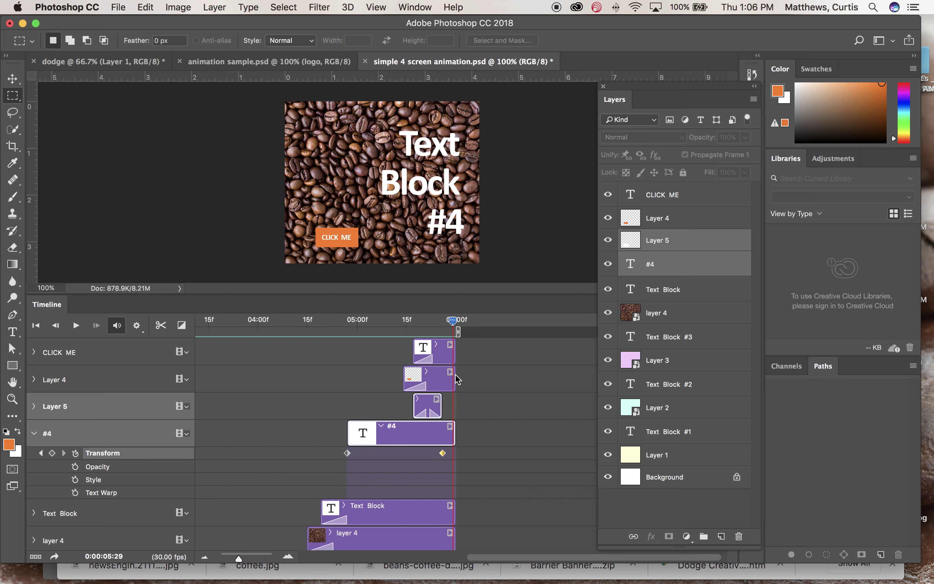
pyautogui.hscroll(2, 456, 379)
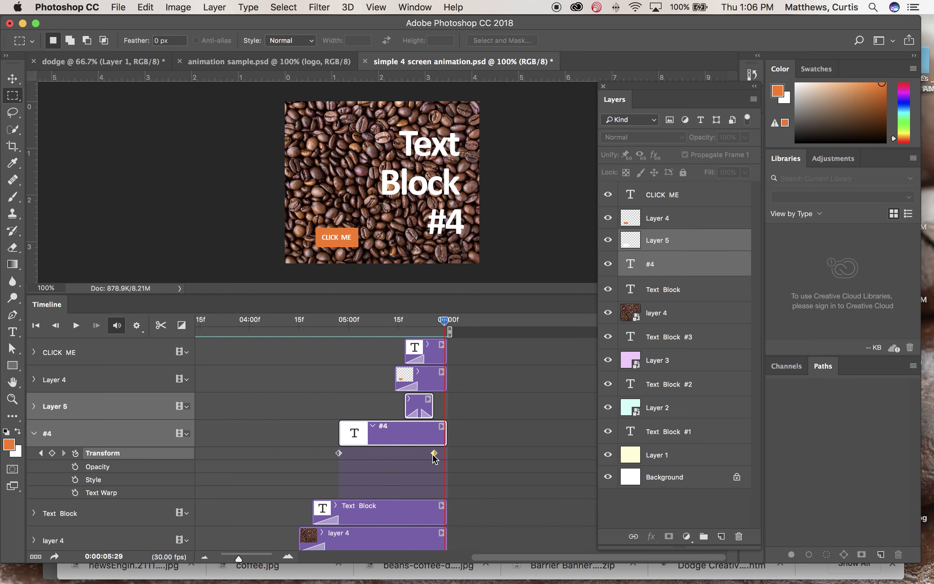
# - Set the #4 layer's second Transform keyframe at about 05:04f and replay the last screen
pyautogui.moveTo(433, 454); pyautogui.dragTo(362, 460)
pyautogui.moveTo(446, 325); pyautogui.dragTo(296, 330)
# - Save the document to the Desktop in Photoshop format, adding an underscore and the author's first name to the file name, with Maximize Compatibility
pyautogui.press('super+shift+s')
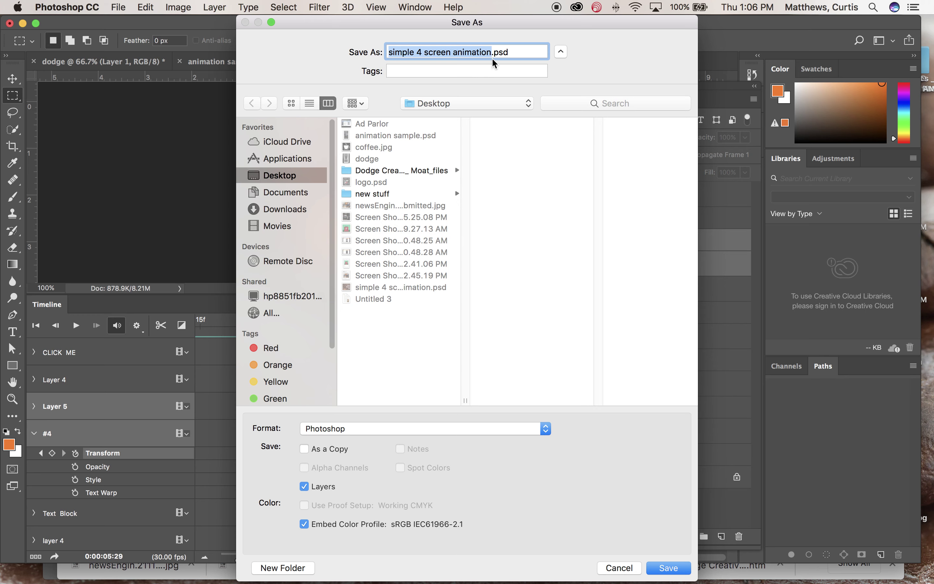
pyautogui.click(492, 54)
pyautogui.write('_CU')
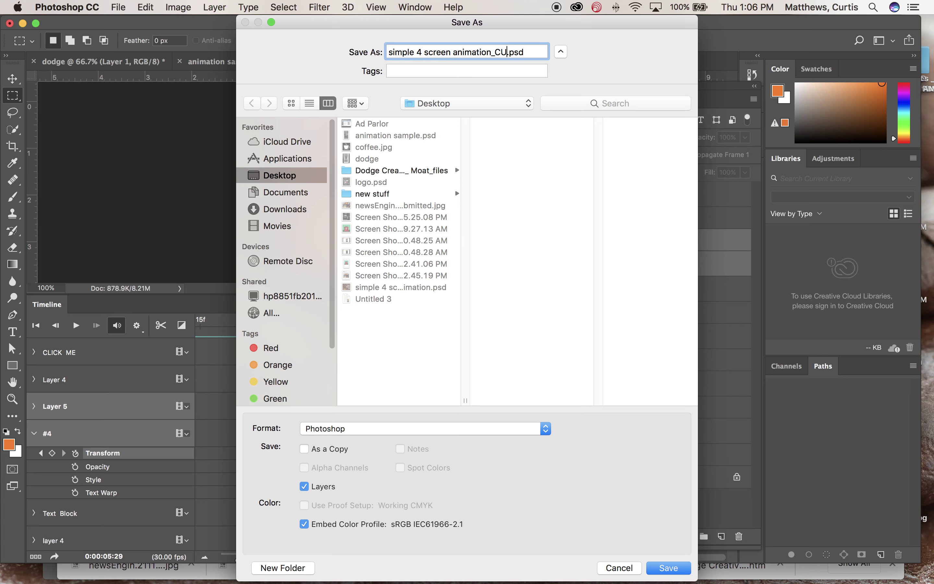
pyautogui.write('RTIS')
pyautogui.press('Return')
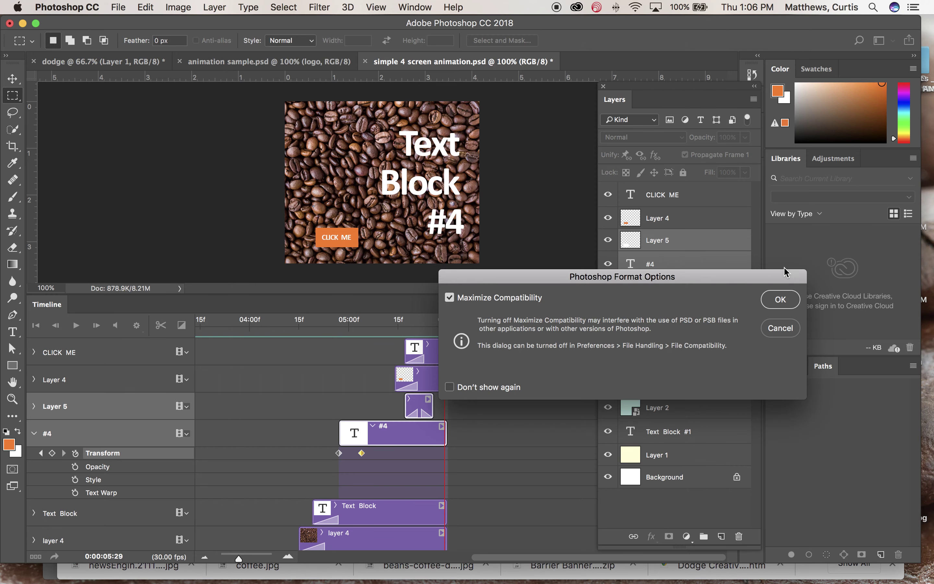
pyautogui.click(780, 301)
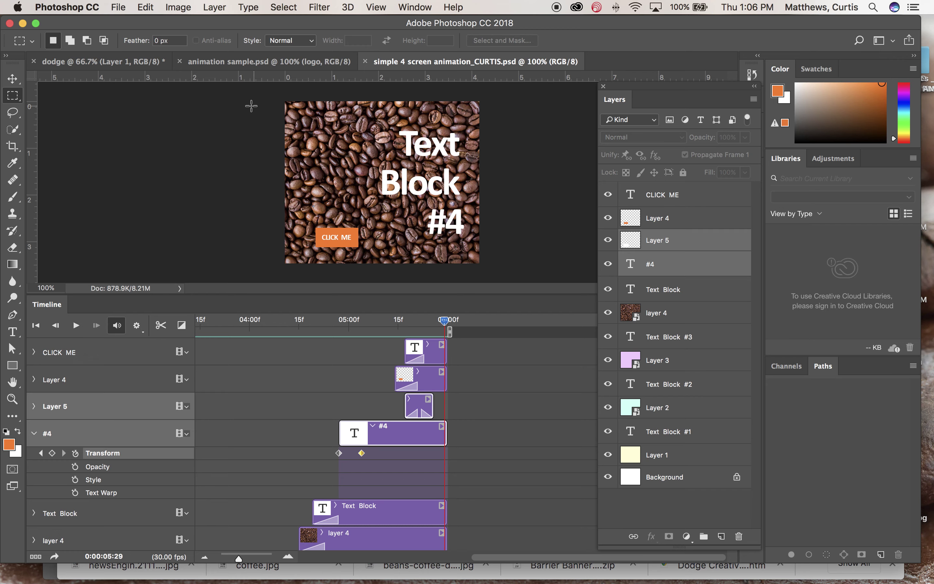
# - Render the animation as an H.264 High Quality video at document size, all frames, into the Downloads folder
pyautogui.click(119, 7)
pyautogui.click(119, 9)
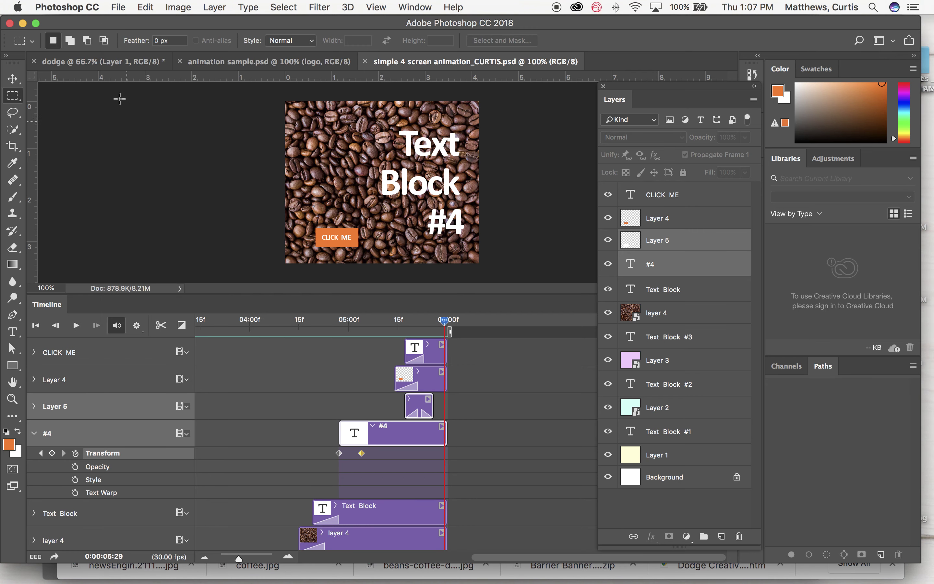
pyautogui.click(117, 6)
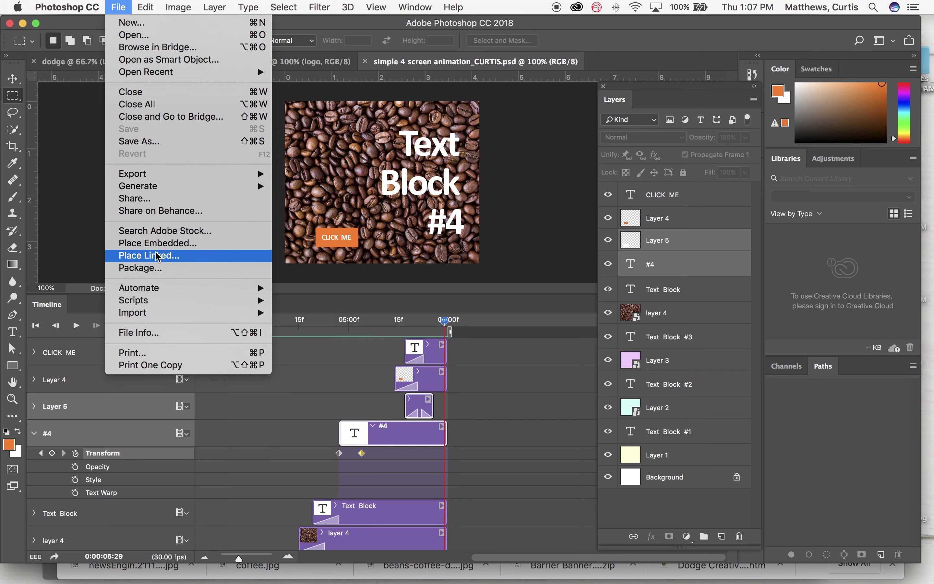
pyautogui.moveTo(184, 181)
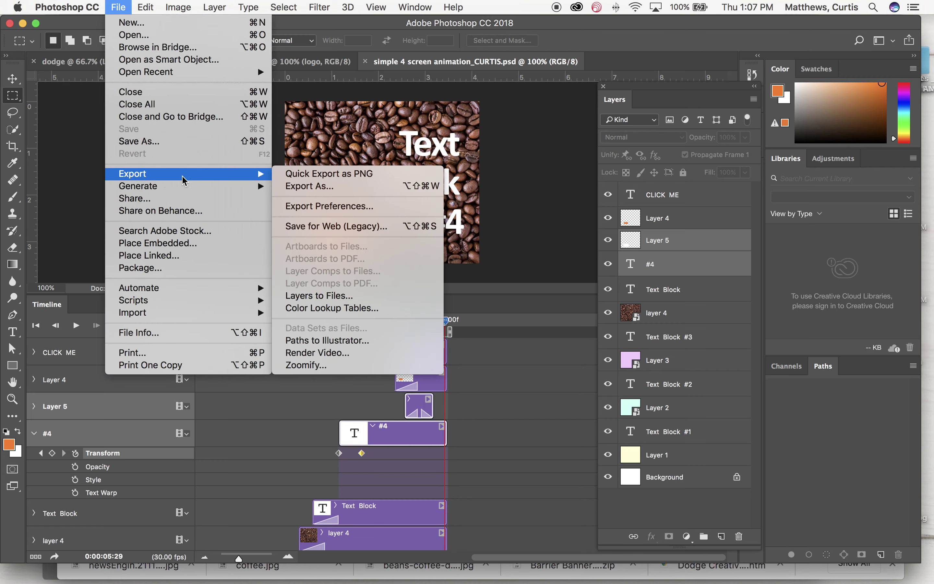
pyautogui.click(332, 356)
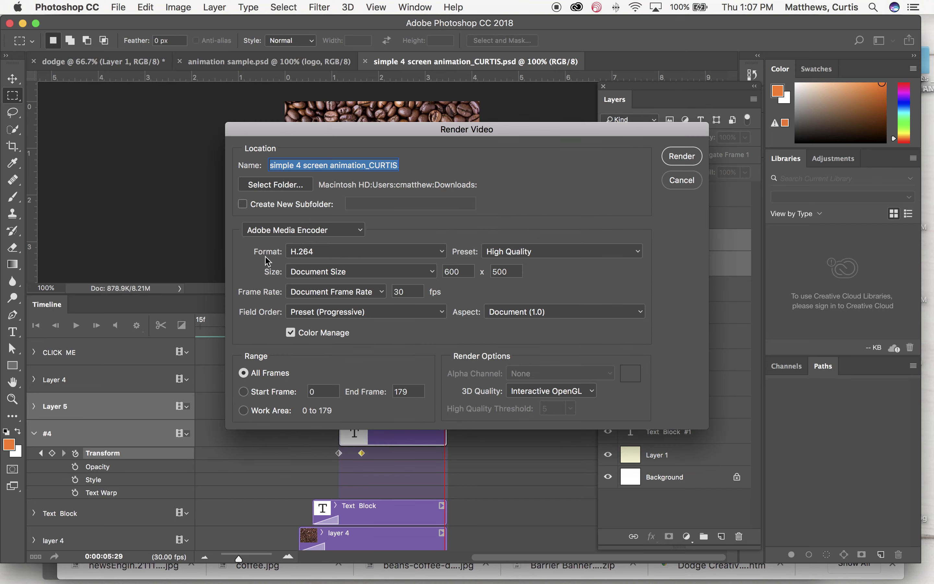
pyautogui.click(681, 156)
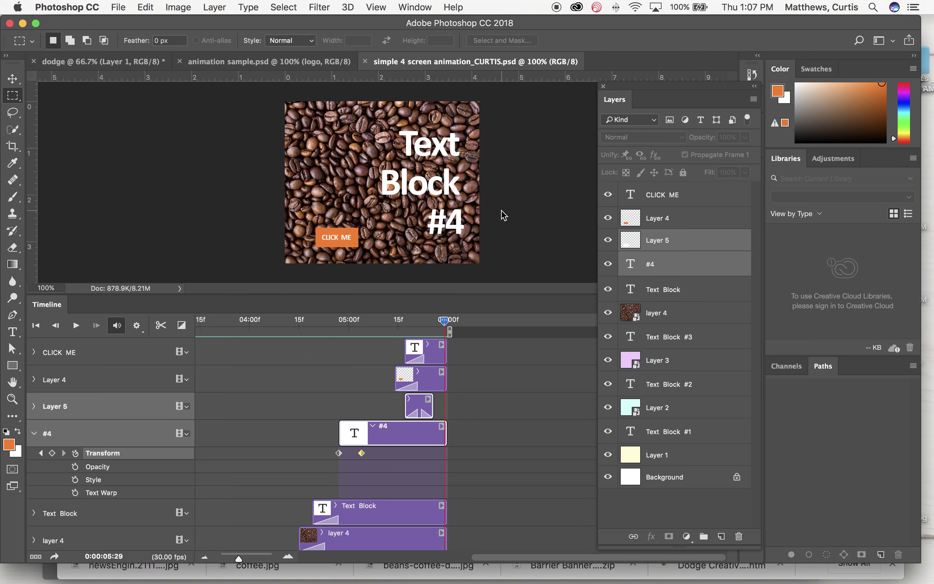
# - Switch to Finder, look for the rendered video in the Downloads, Desktop and Applications folders, and return to Photoshop
pyautogui.press('super+Tab')
pyautogui.press('super+Tab')
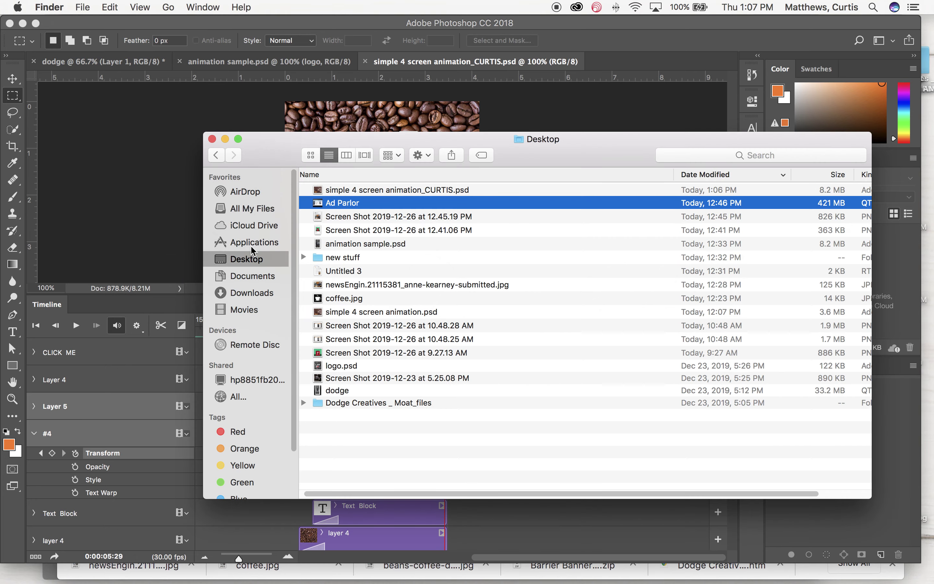
pyautogui.click(251, 292)
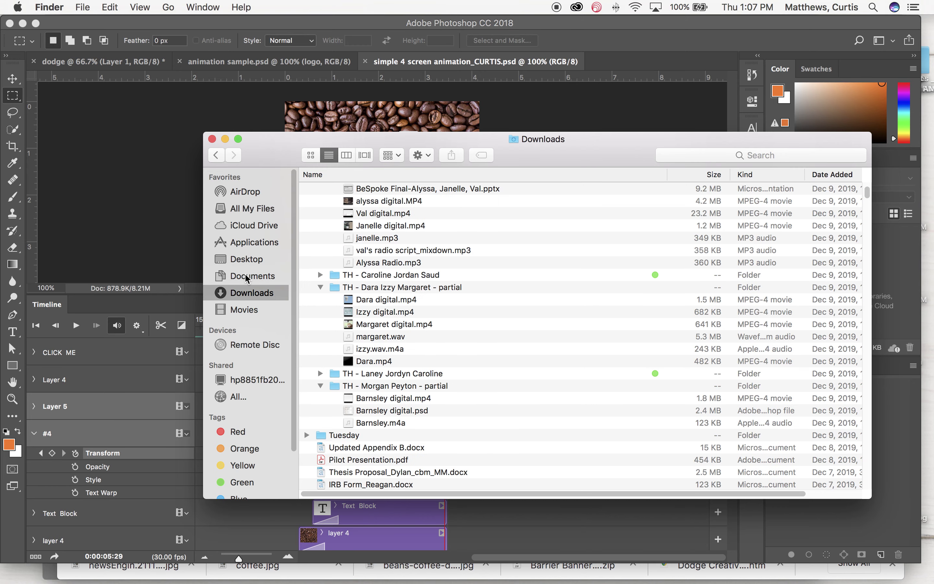
pyautogui.click(247, 260)
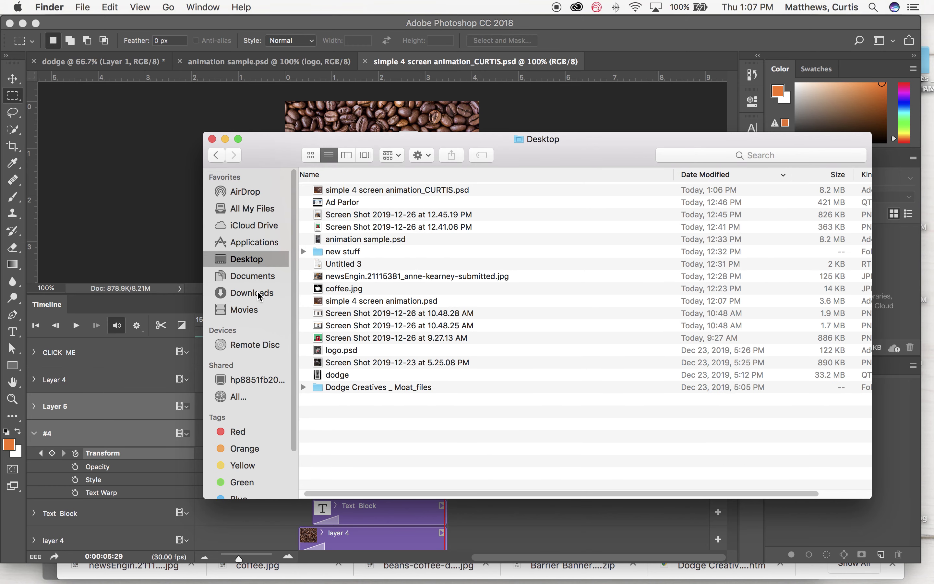
pyautogui.click(256, 243)
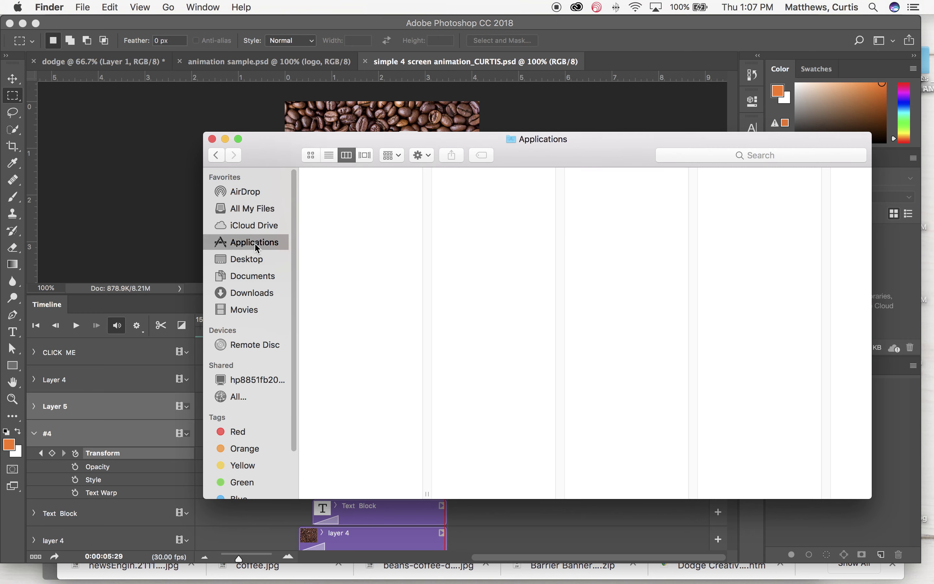
pyautogui.click(249, 263)
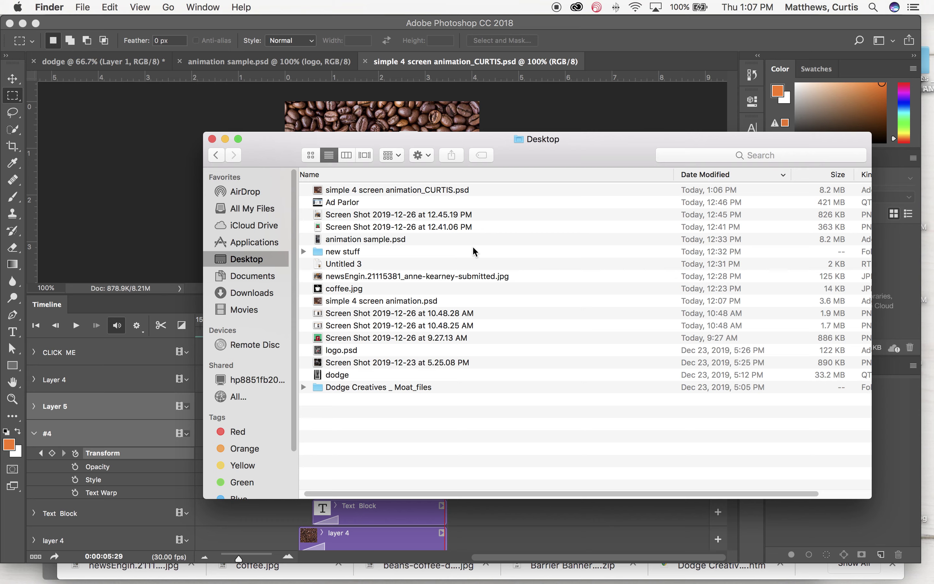
pyautogui.press('super+Tab')
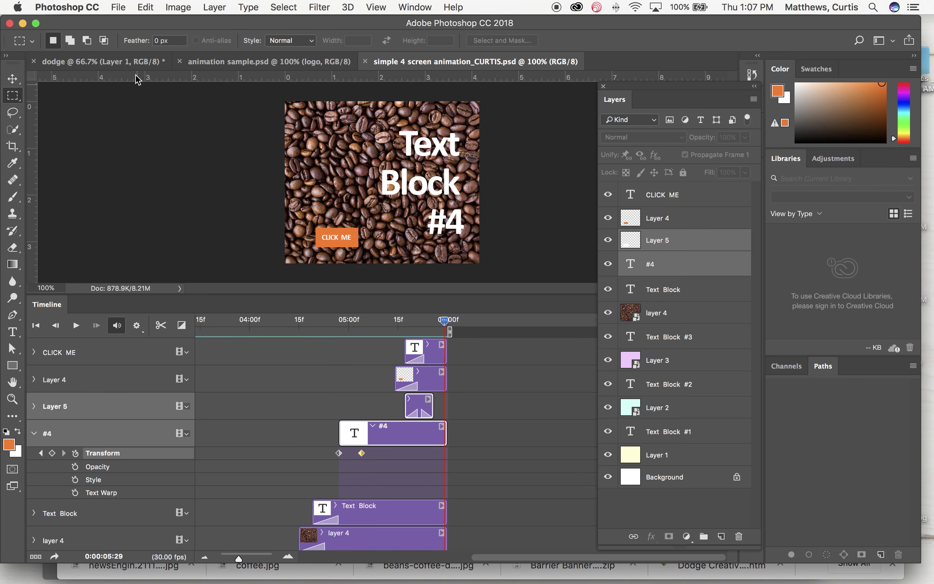
# - Render the animation again as an H.264 High Quality video with the Desktop as the destination folder
pyautogui.click(124, 10)
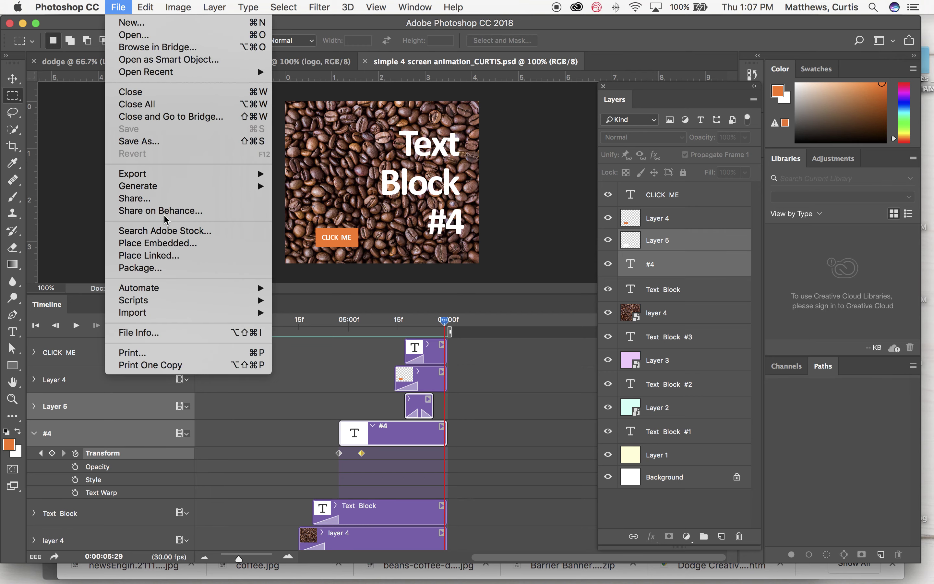
pyautogui.moveTo(165, 186)
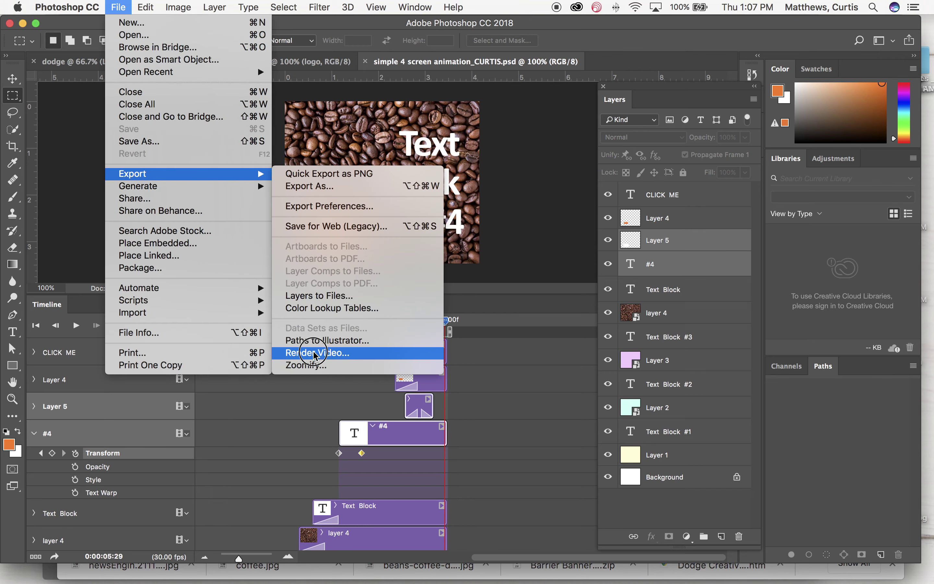
pyautogui.click(313, 355)
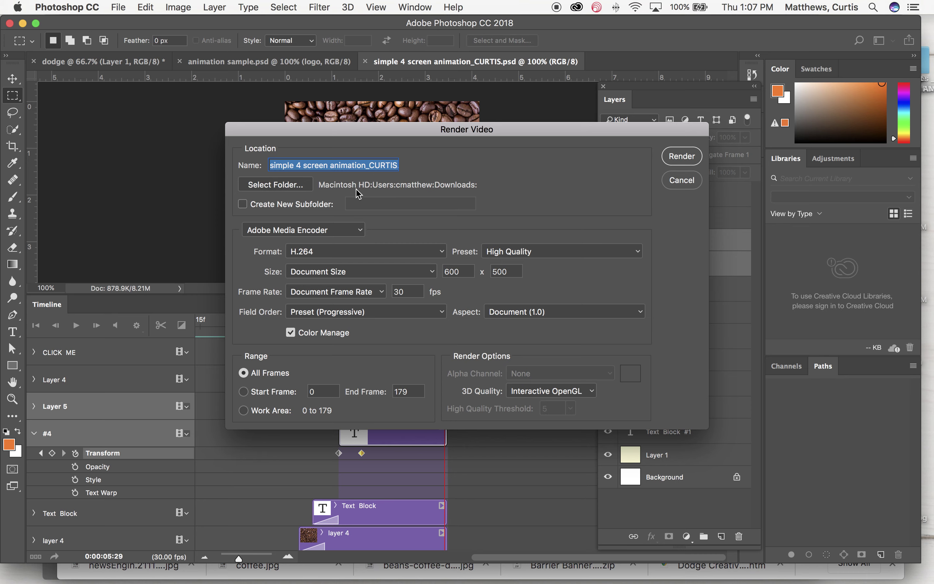
pyautogui.click(277, 185)
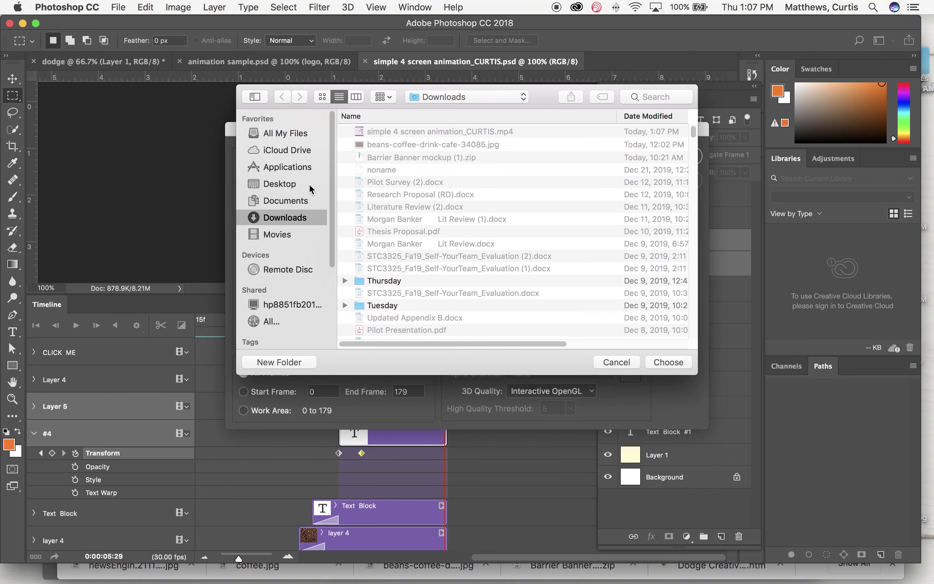
pyautogui.click(287, 184)
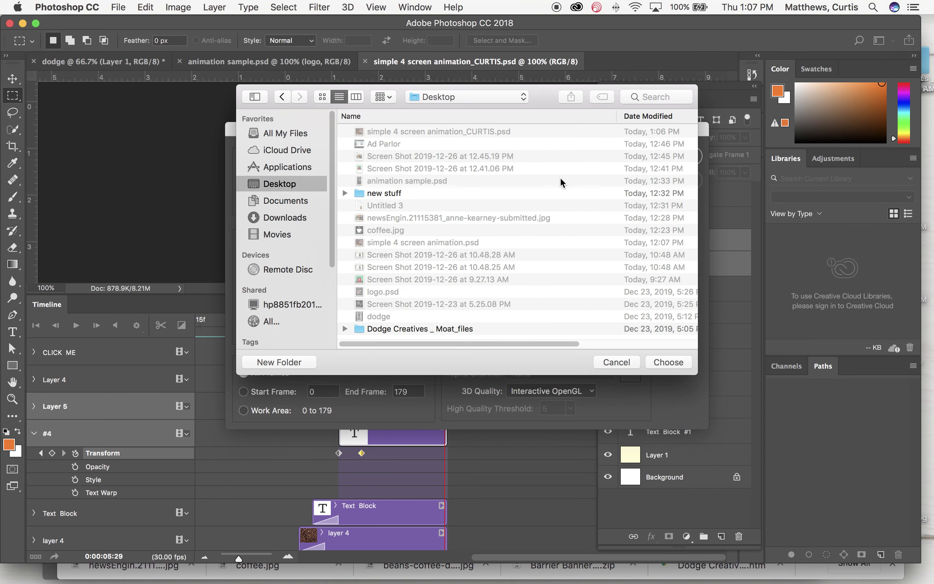
pyautogui.click(657, 362)
pyautogui.click(681, 158)
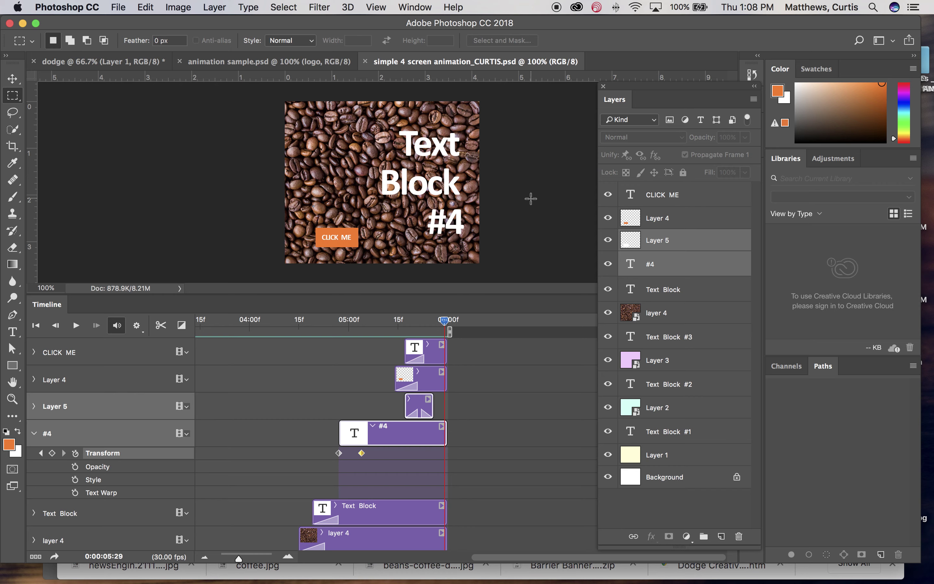
# - Switch to Finder, open the rendered MP4 from the Desktop in QuickTime Player and play it through
pyautogui.press('super+Tab')
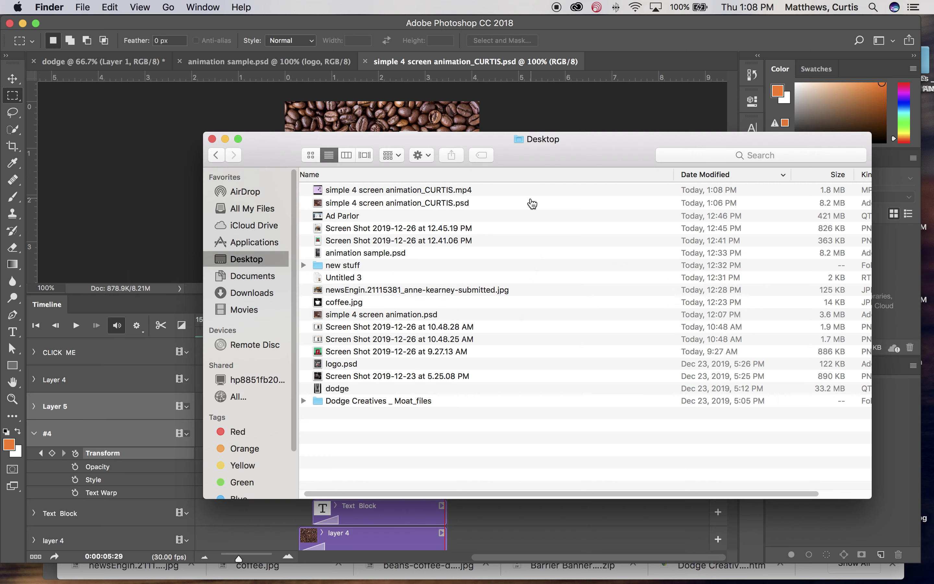
pyautogui.doubleClick(420, 190)
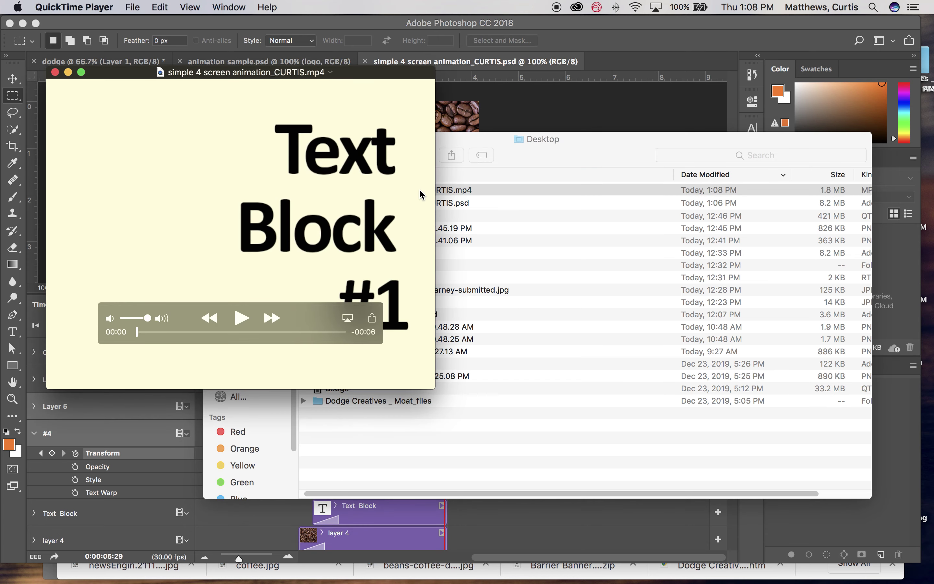
pyautogui.click(240, 318)
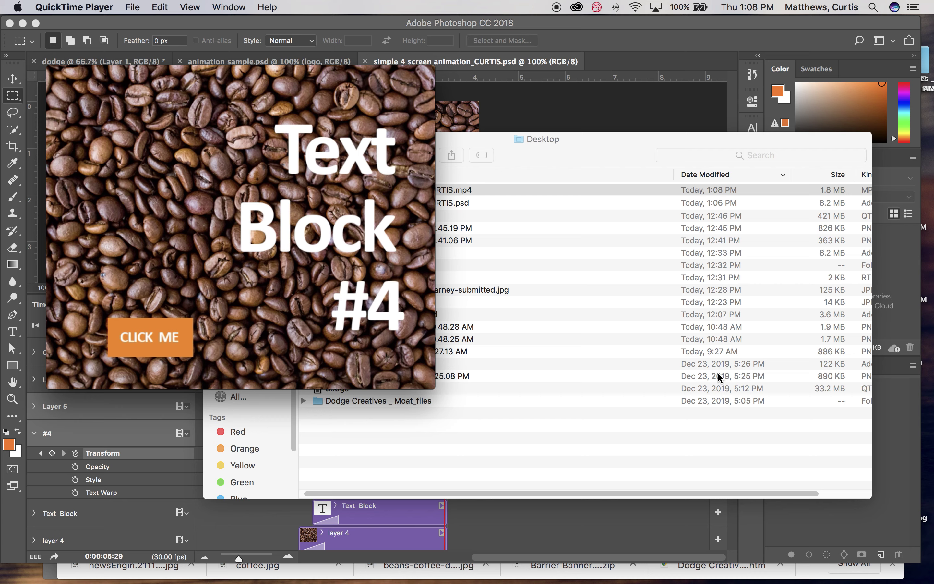
# - Leave the QuickTime Player video, keeping the screen recording running, and switch back to the banner document in Photoshop
pyautogui.moveTo(276, 318)
pyautogui.press('super+q')
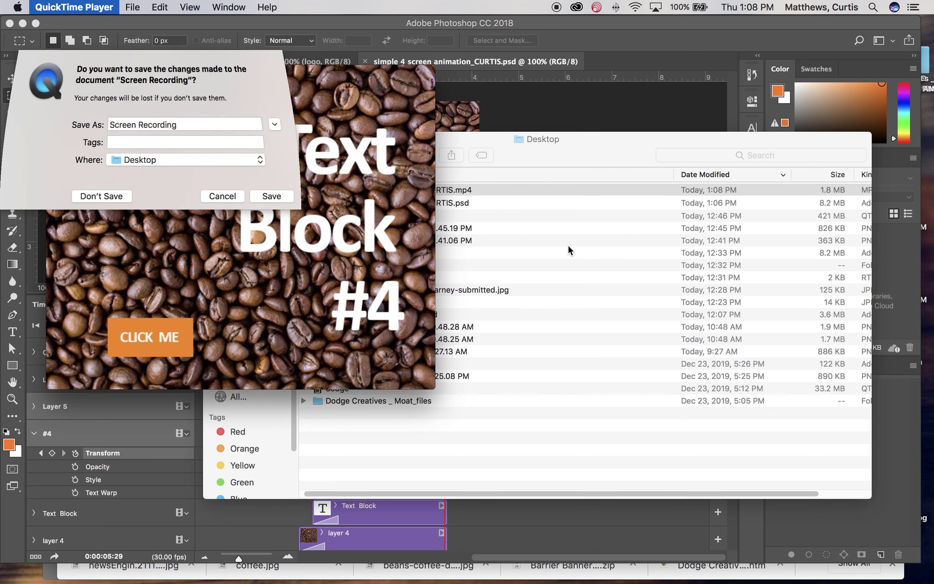
pyautogui.click(219, 196)
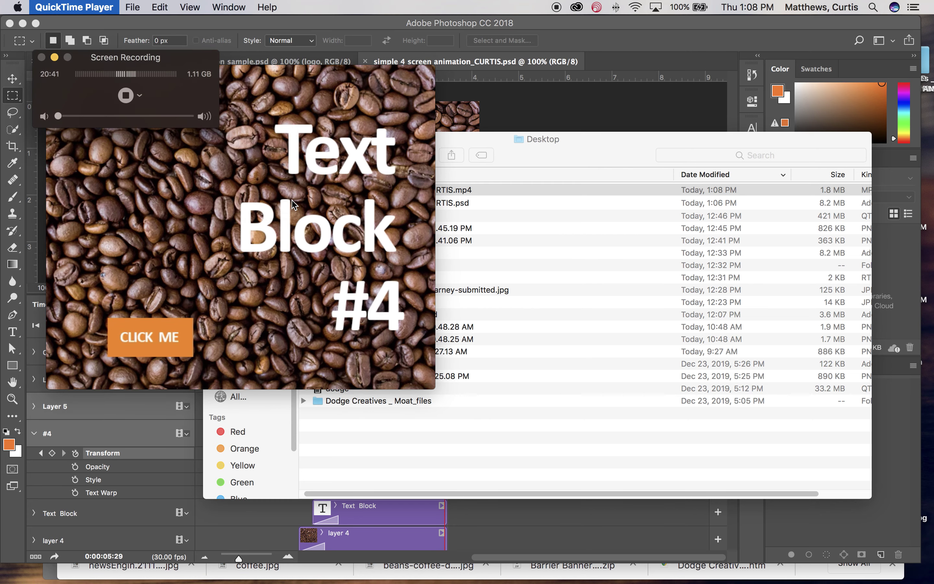
pyautogui.click(542, 250)
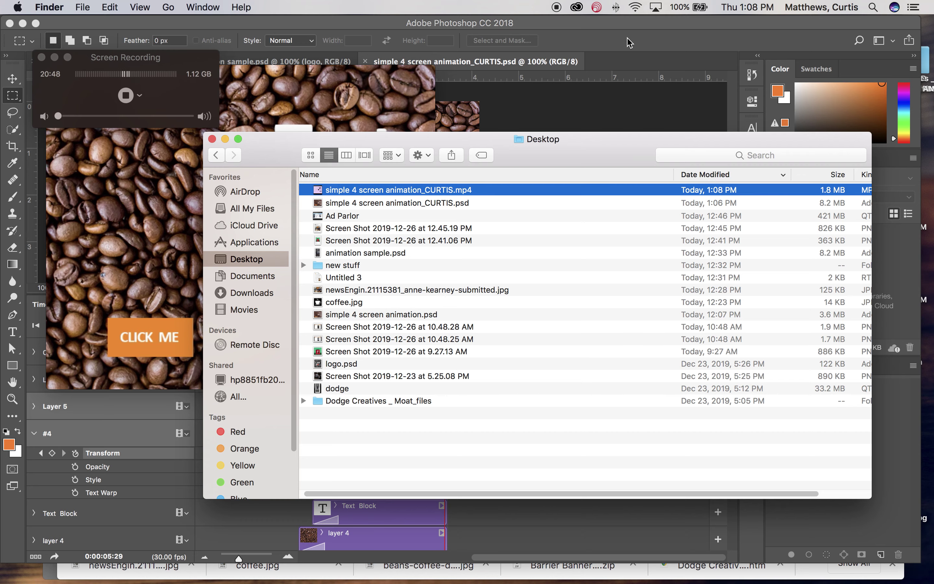
pyautogui.click(609, 40)
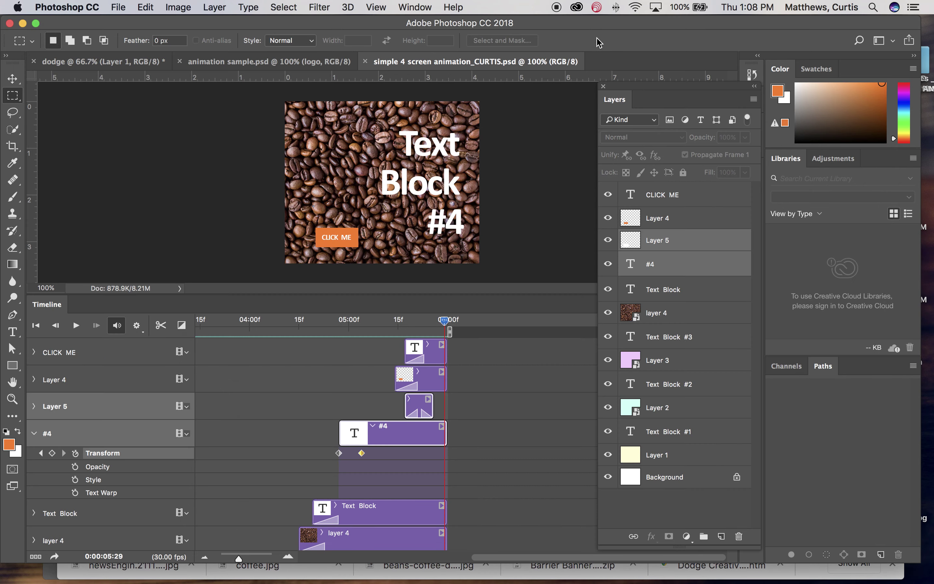